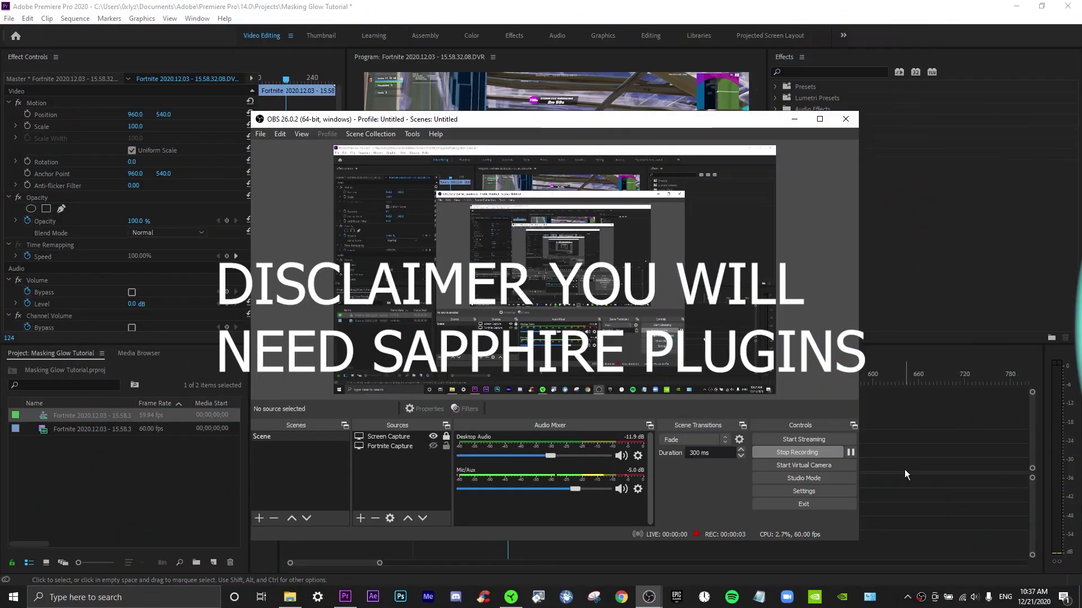
Switch to Premiere Pro and add a marker to the gameplay clip at frame 226, where the final shot fires.
left_click(905, 470)
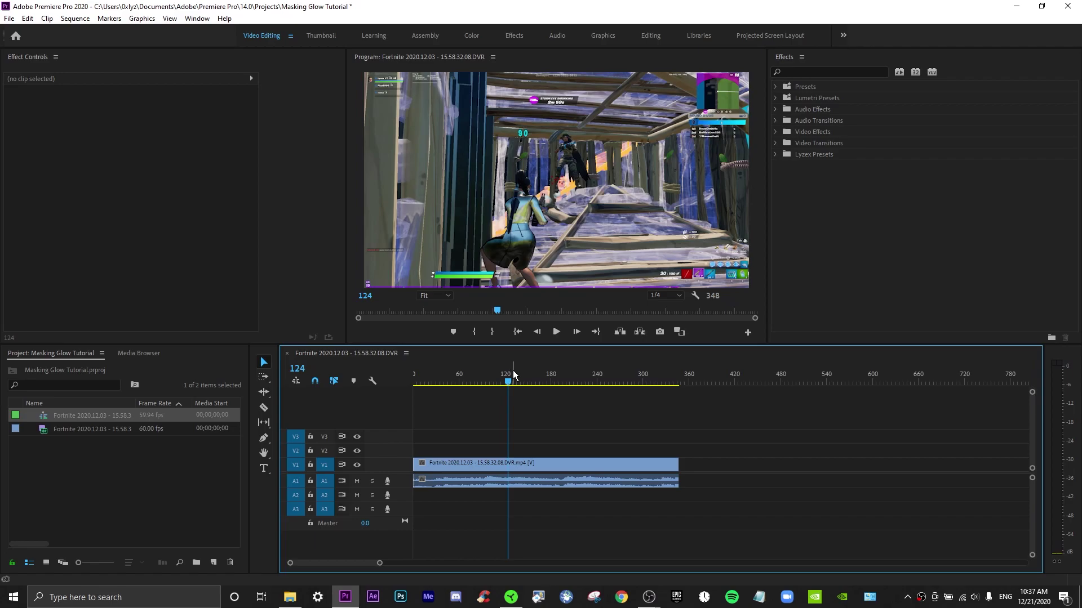
key("space")
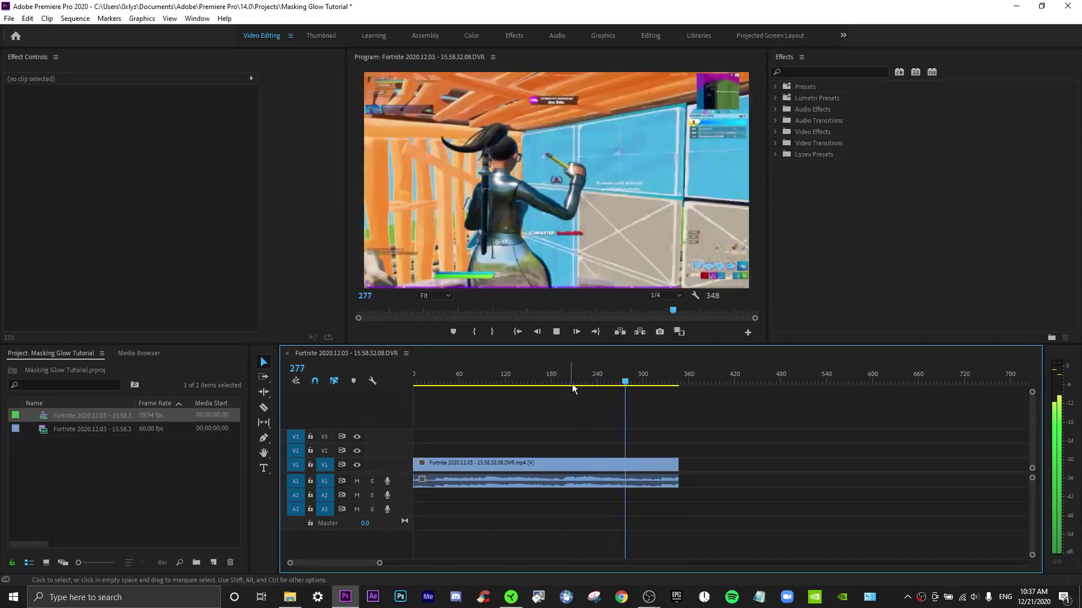
left_click(574, 383)
mouse_move(576, 383)
left_mouse_down()
mouse_move(566, 384)
mouse_move(588, 383)
left_mouse_up()
left_click(596, 464)
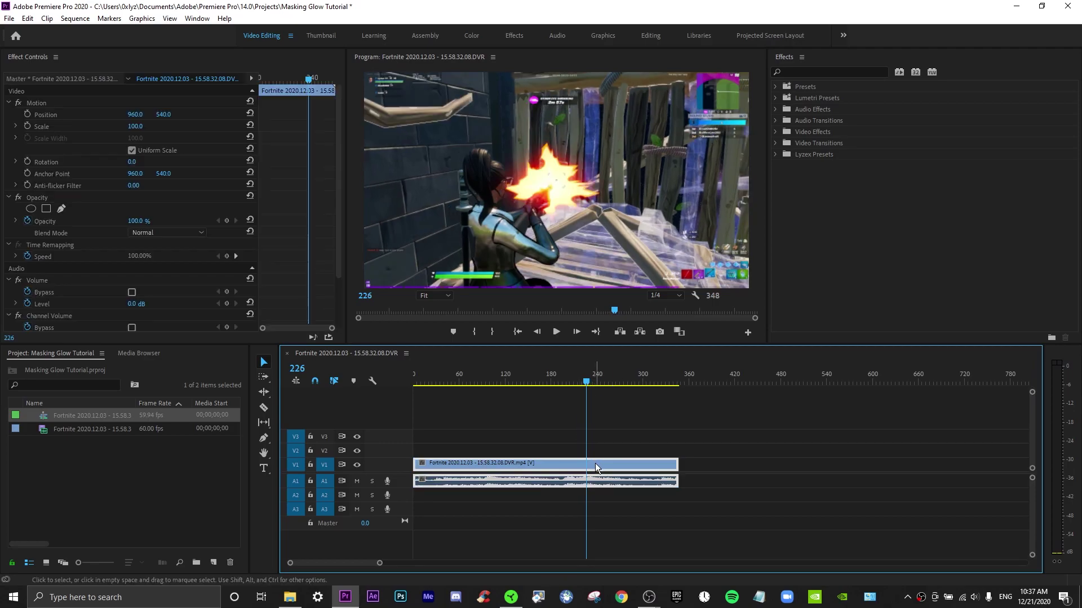
left_click(522, 498)
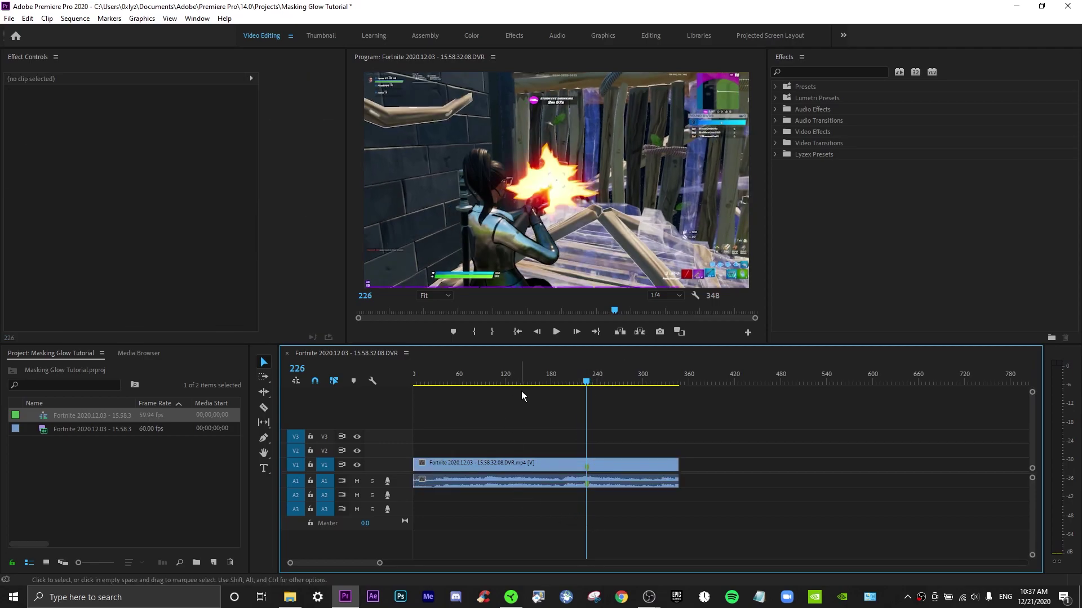
Play back the footage around the clip marker to check the timing of the final shot.
left_click(478, 381)
key("space")
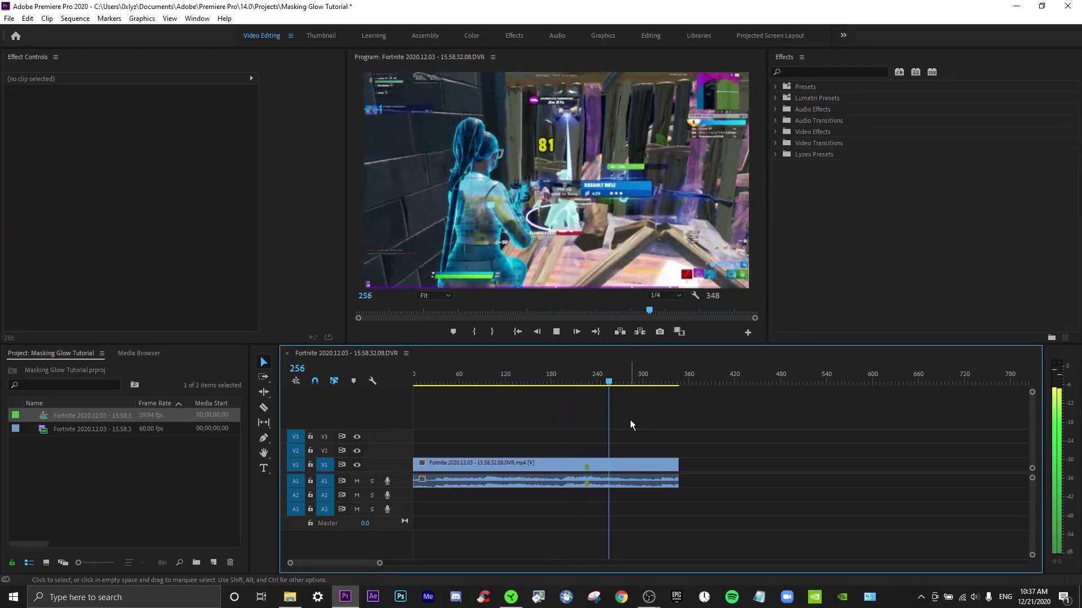
left_click(592, 373)
key("space")
left_click(571, 369)
key("space")
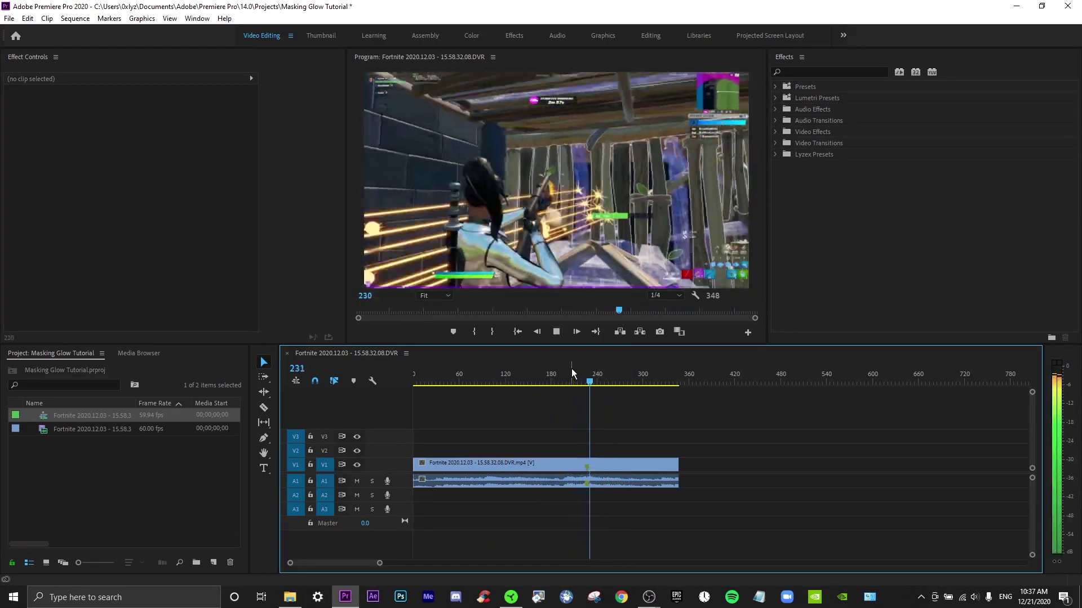
left_click_drag(571, 369, 584, 367)
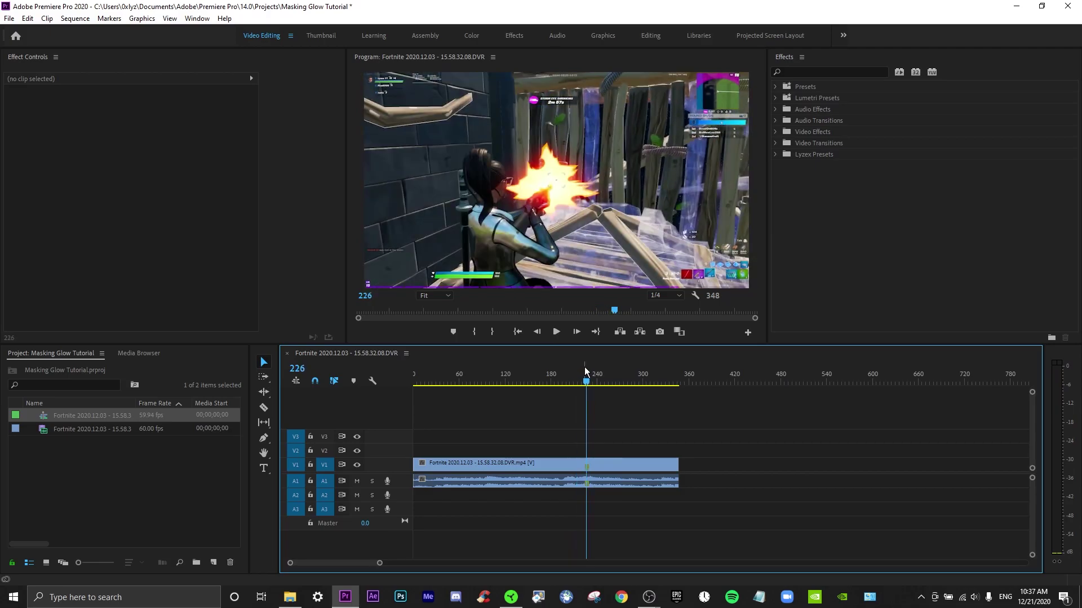
Split the gameplay clip at frame 223, just before the marker, and trim the second part to end at frame 283.
left_click(584, 369)
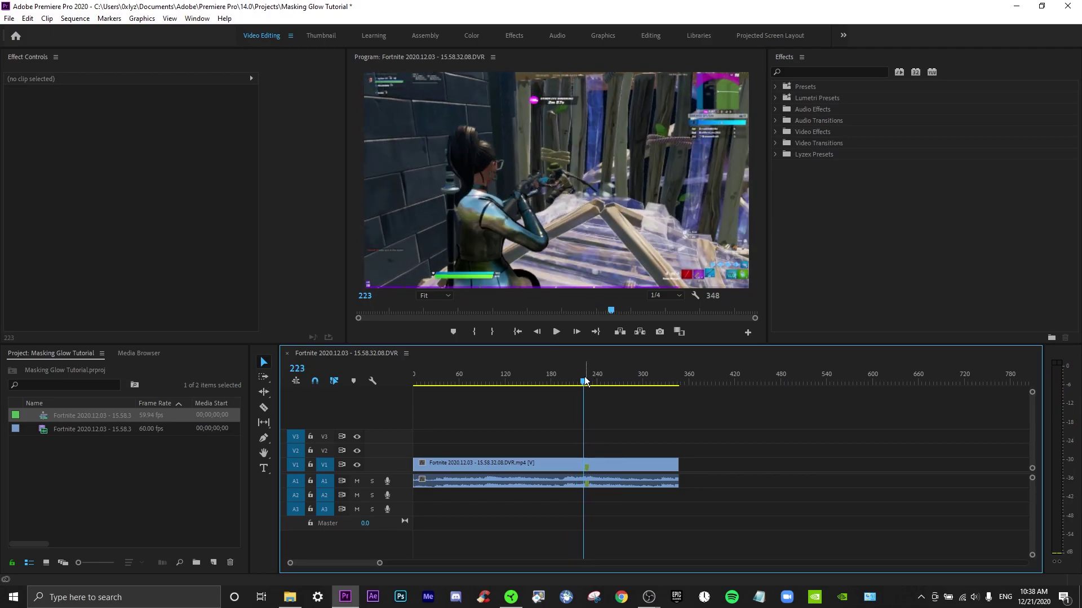
key("ctrl+k")
left_click(321, 372)
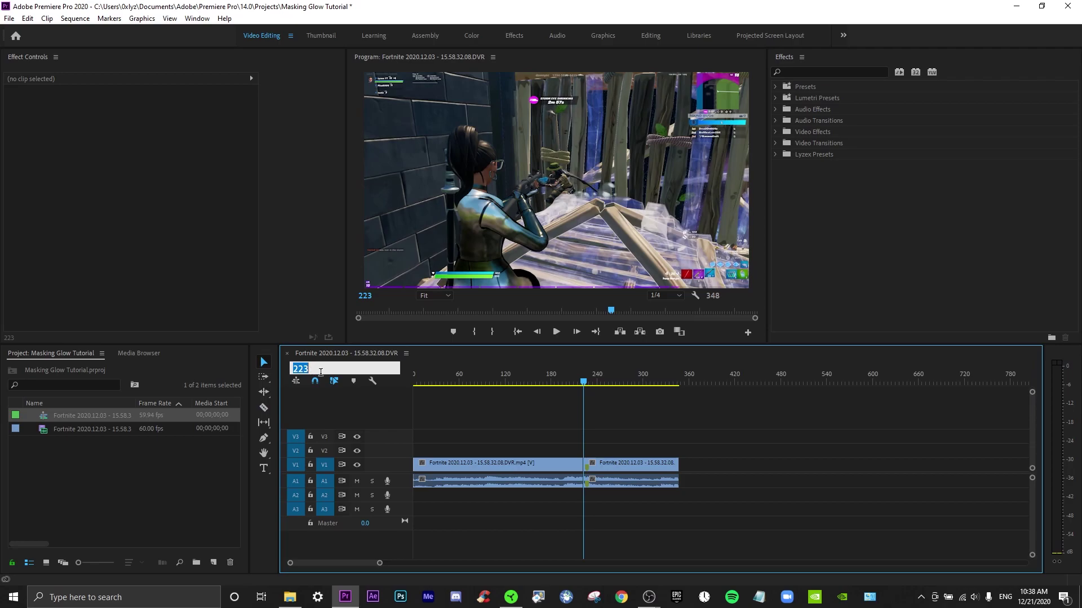
key("Left")
key("Return")
left_click_drag(680, 465, 630, 469)
Nest the trimmed segment after frame 223 as Nested Sequence 01.
left_click_drag(540, 381, 584, 381)
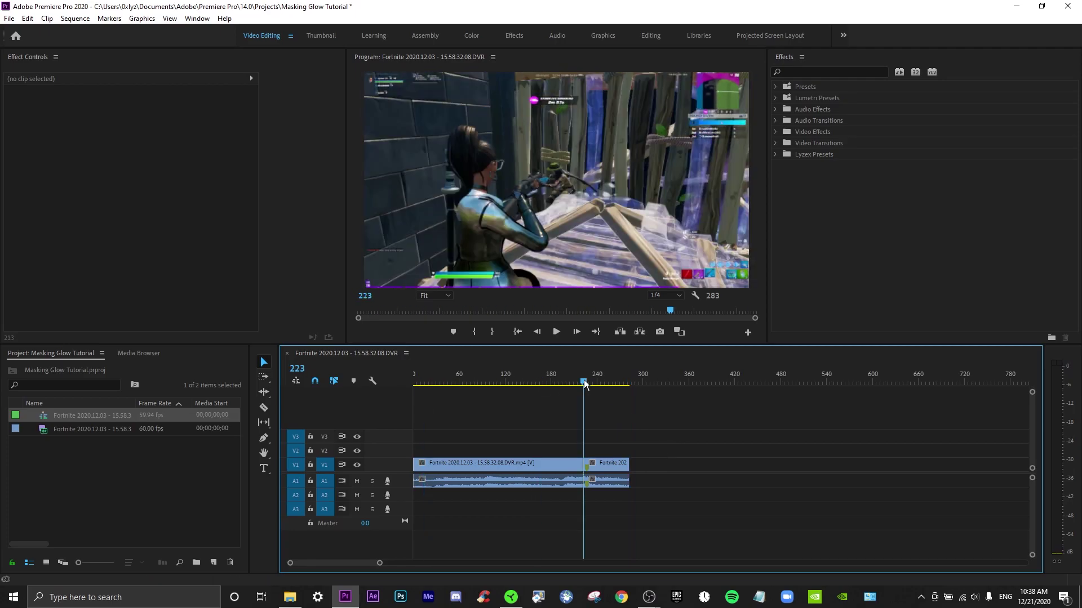
left_click(614, 463)
right_click(614, 463)
left_click(639, 268)
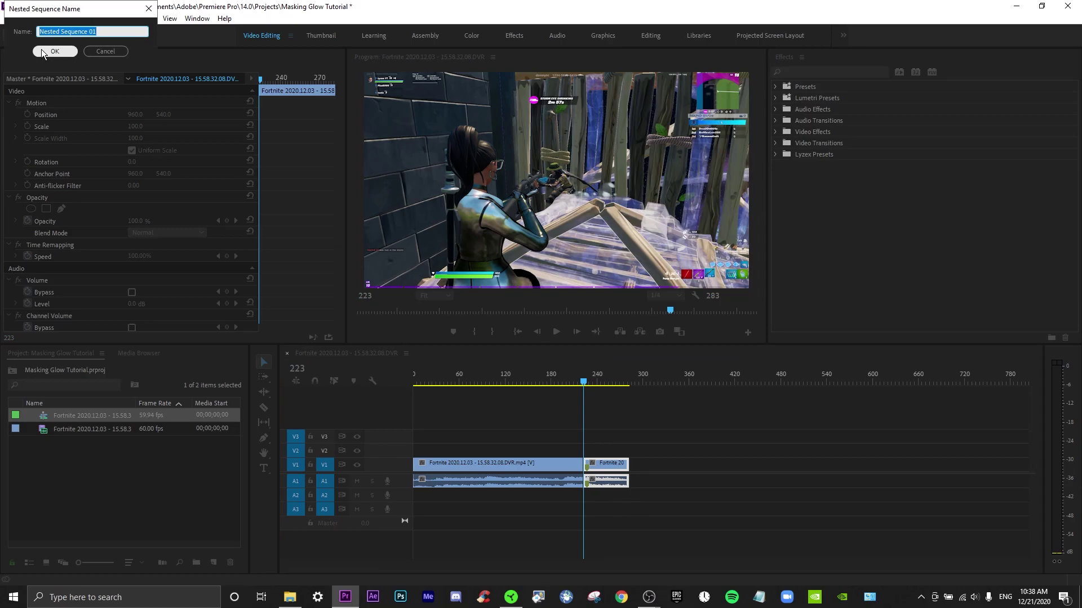
left_click(41, 49)
Split the clip before the nested sequence at frame 184, where the character fills the view.
key("space")
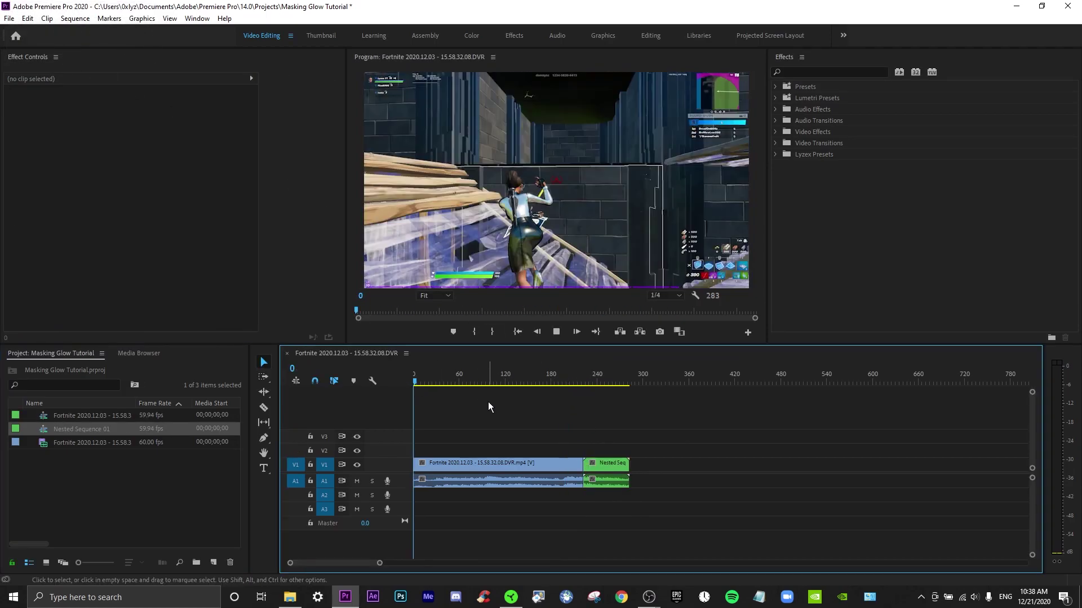
key("space")
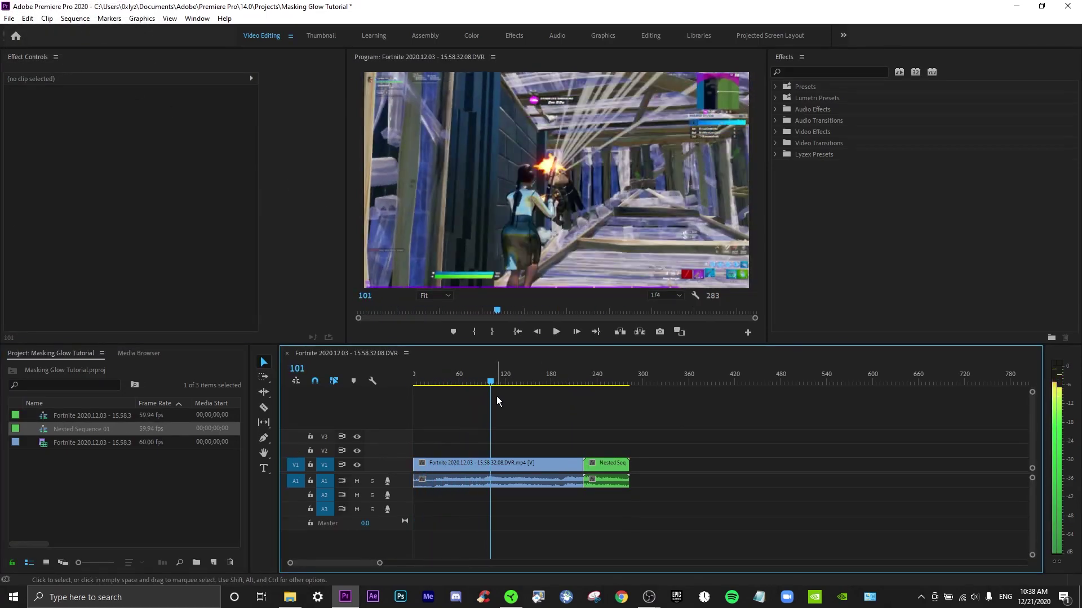
left_click_drag(510, 382, 555, 383)
key("ctrl+k")
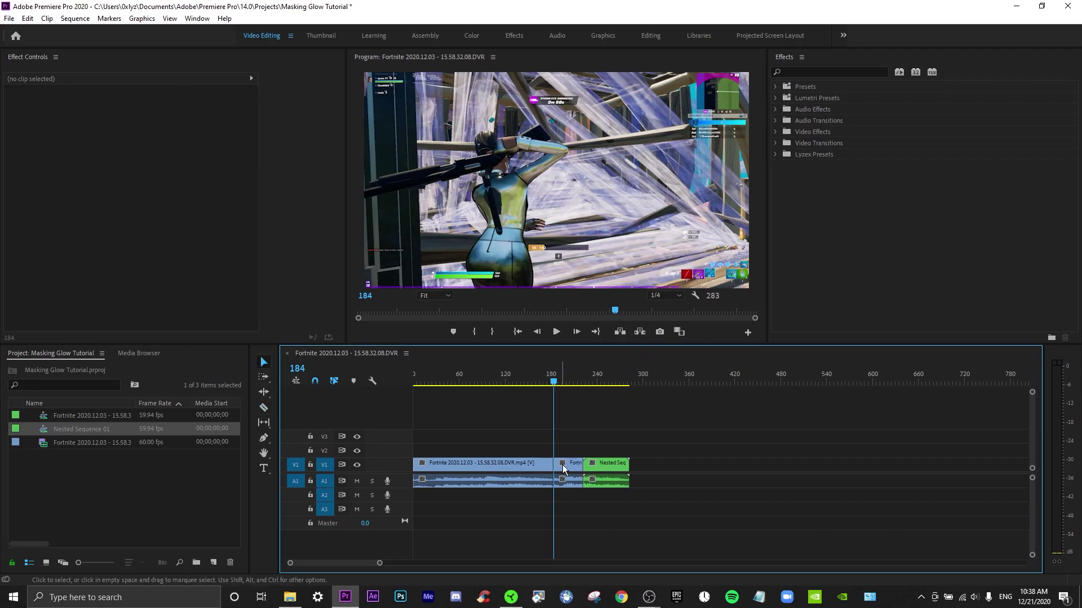
Add an elliptical opacity mask to the short clip starting at frame 184, move it over the character's head, and set its feather to 200.
left_click(569, 463)
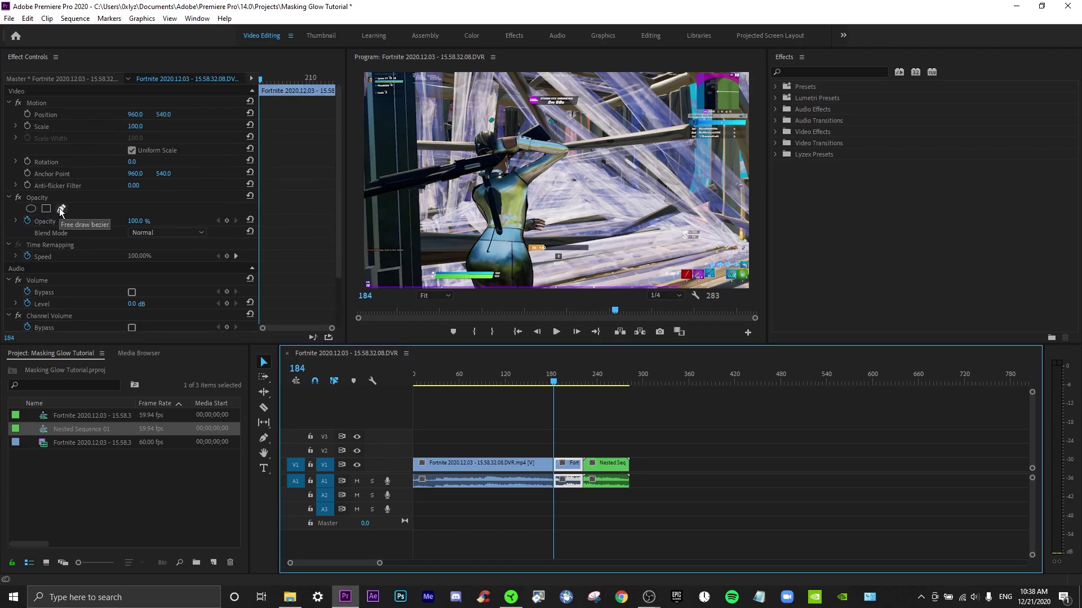
left_click(31, 208)
left_click_drag(537, 180, 478, 159)
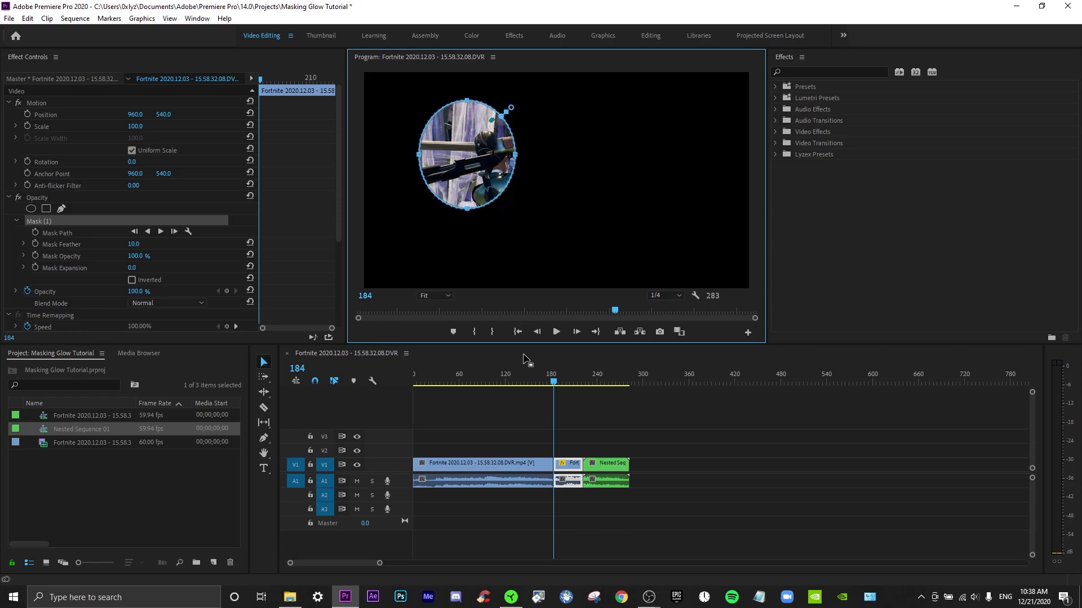
left_click(132, 257)
left_click_drag(133, 244, 231, 244)
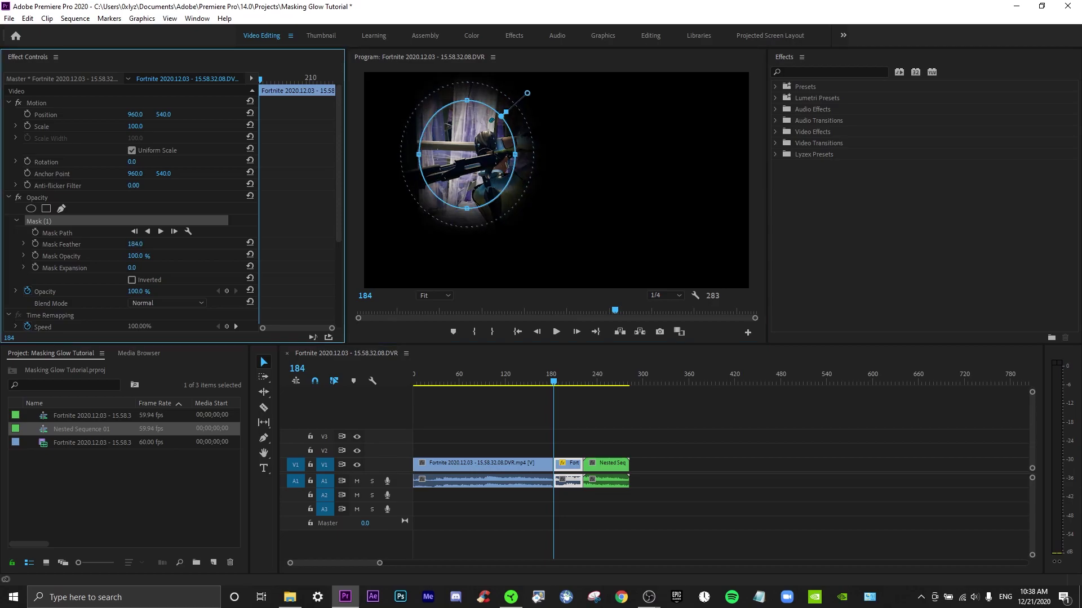
left_click(143, 243)
key("Return")
Move the video of all three clips from track V1 up to track V2.
left_click_drag(519, 380, 565, 373)
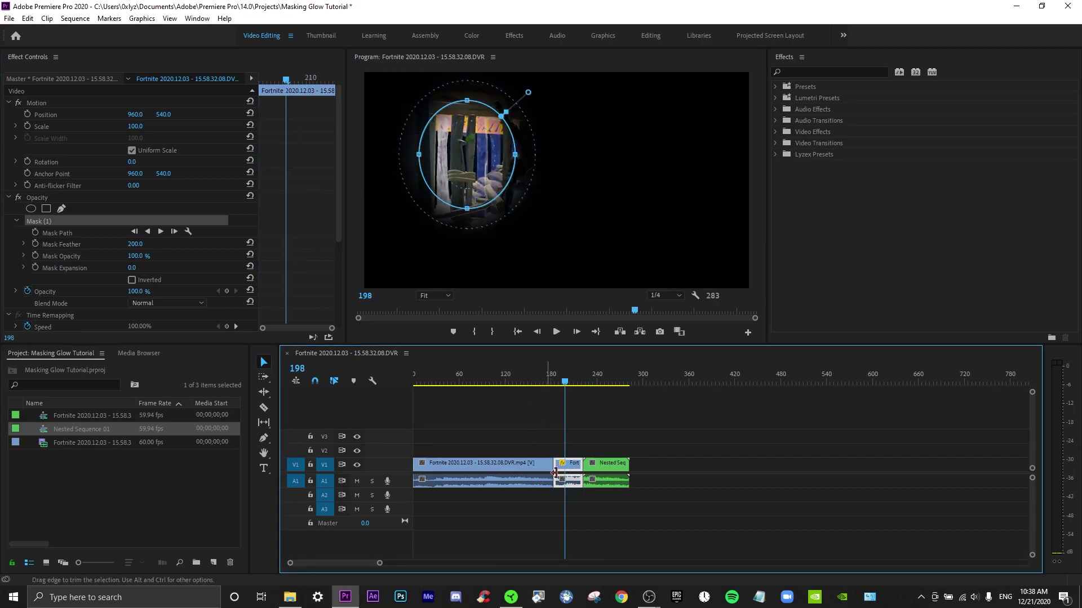
left_click_drag(654, 457, 507, 467)
left_click_drag(502, 469, 508, 454)
double_click(519, 451)
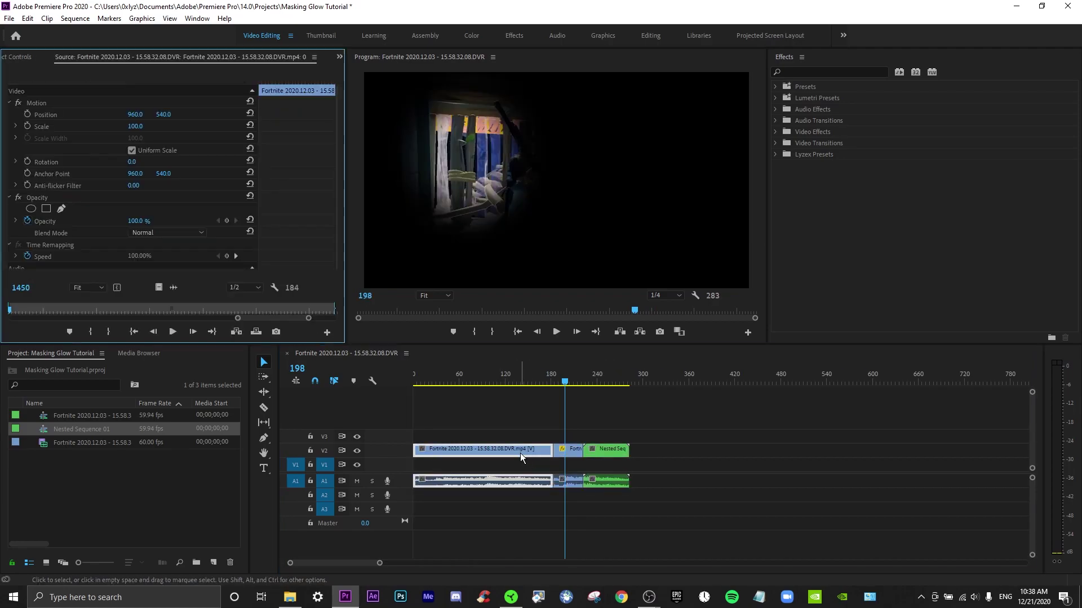
Duplicate the masked clip onto track V1 directly beneath the original and return to frame 184.
left_click(566, 452)
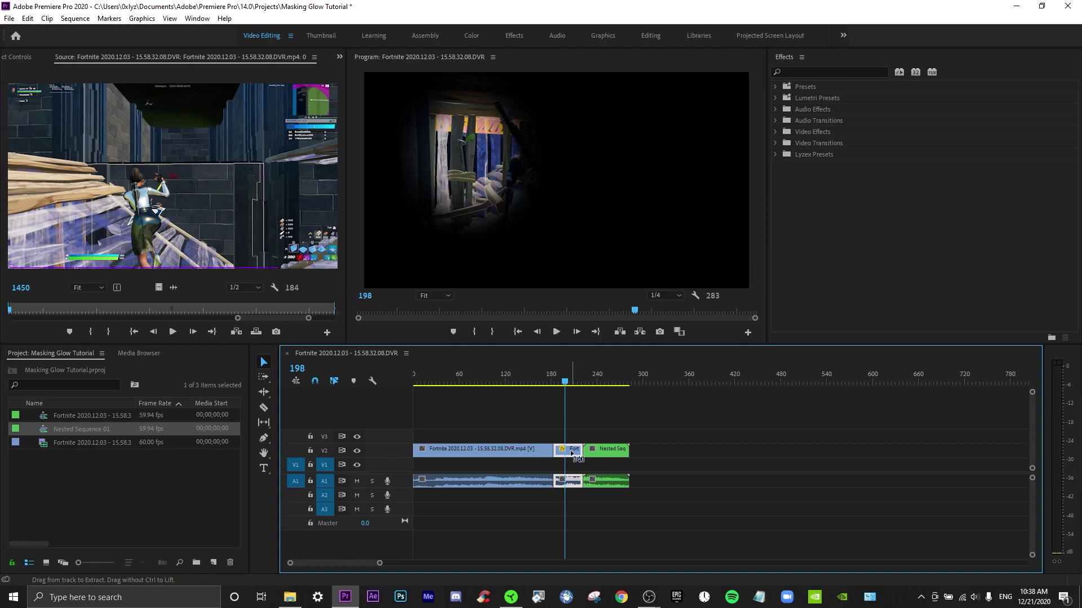
mouse_move(573, 455)
left_mouse_down()
mouse_move(574, 469)
mouse_move(567, 457)
left_mouse_up()
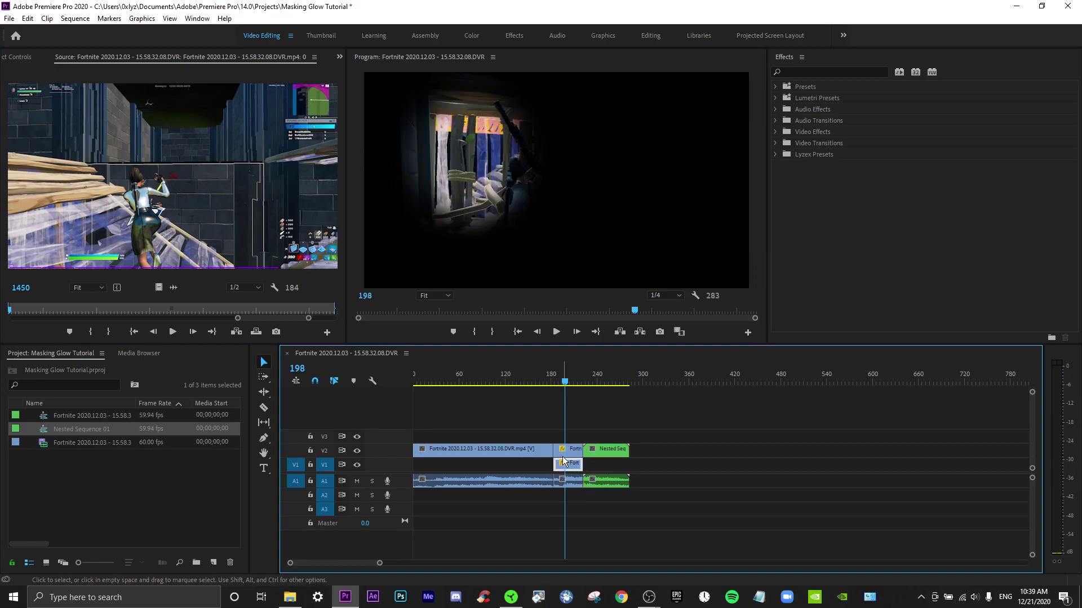
mouse_move(554, 384)
left_mouse_down()
mouse_move(538, 383)
mouse_move(553, 383)
left_mouse_up()
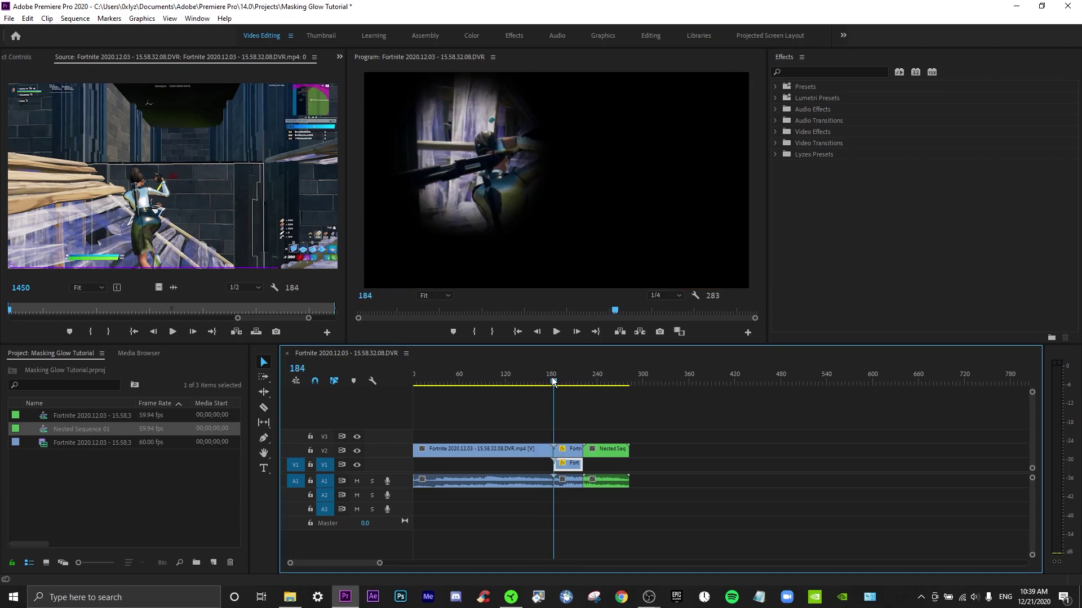
Delete the opacity mask from the V1 copy and save the project.
left_click(566, 454)
left_click(25, 58)
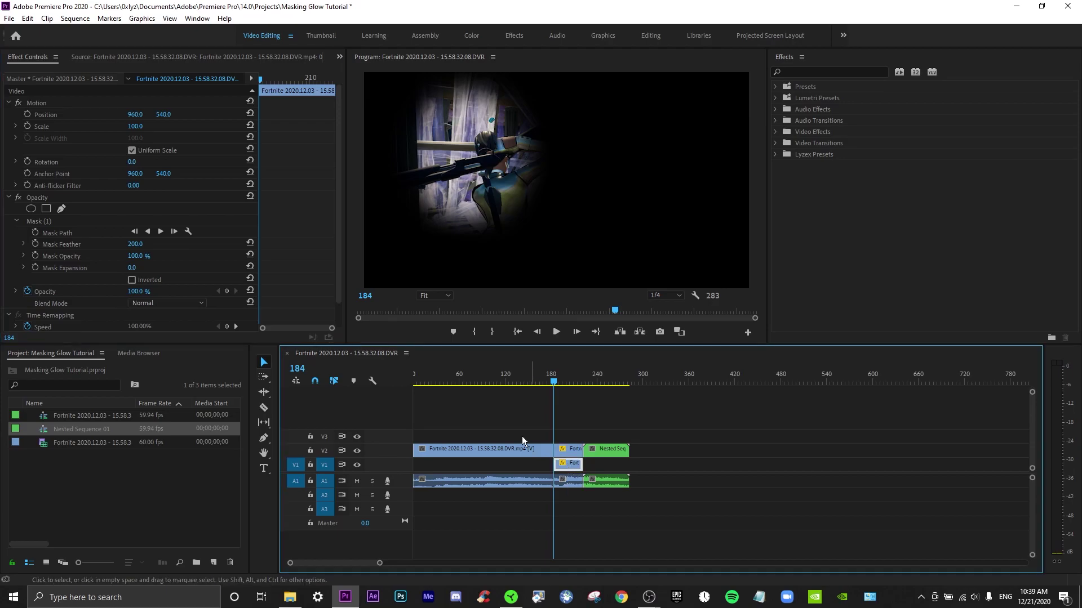
left_click(78, 227)
key("ctrl+s")
right_click(78, 222)
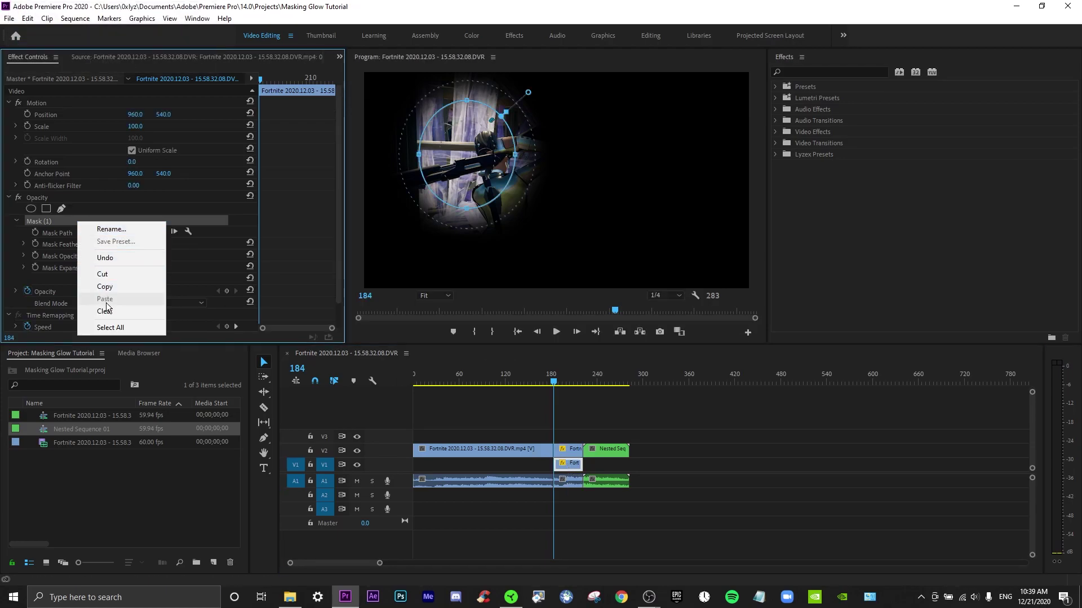
left_click(93, 307)
mouse_move(558, 373)
left_mouse_down()
mouse_move(531, 383)
mouse_move(573, 387)
mouse_move(553, 388)
left_mouse_up()
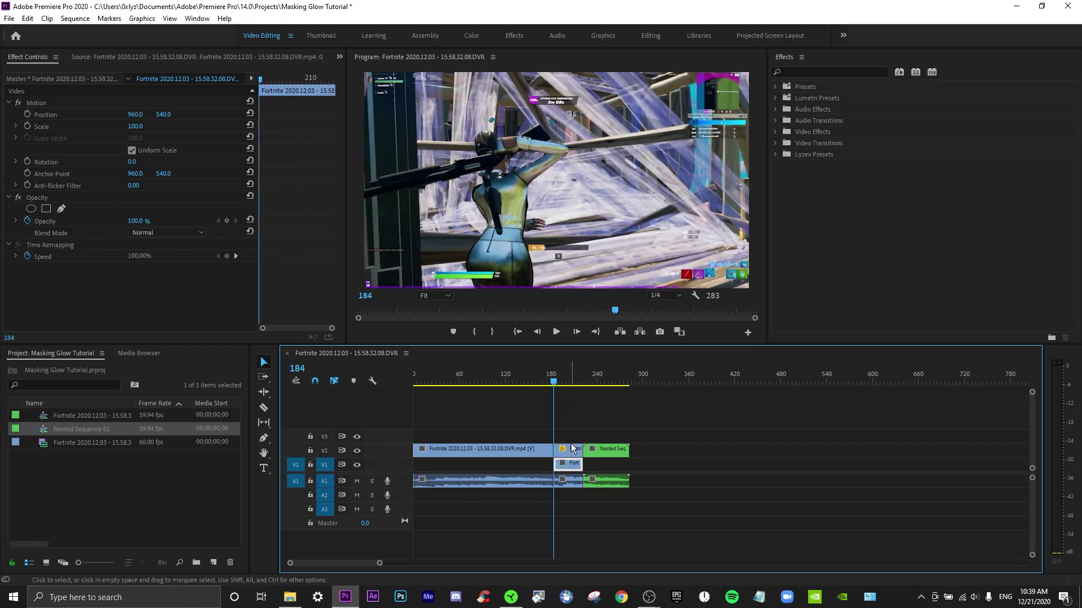
key("ctrl+z")
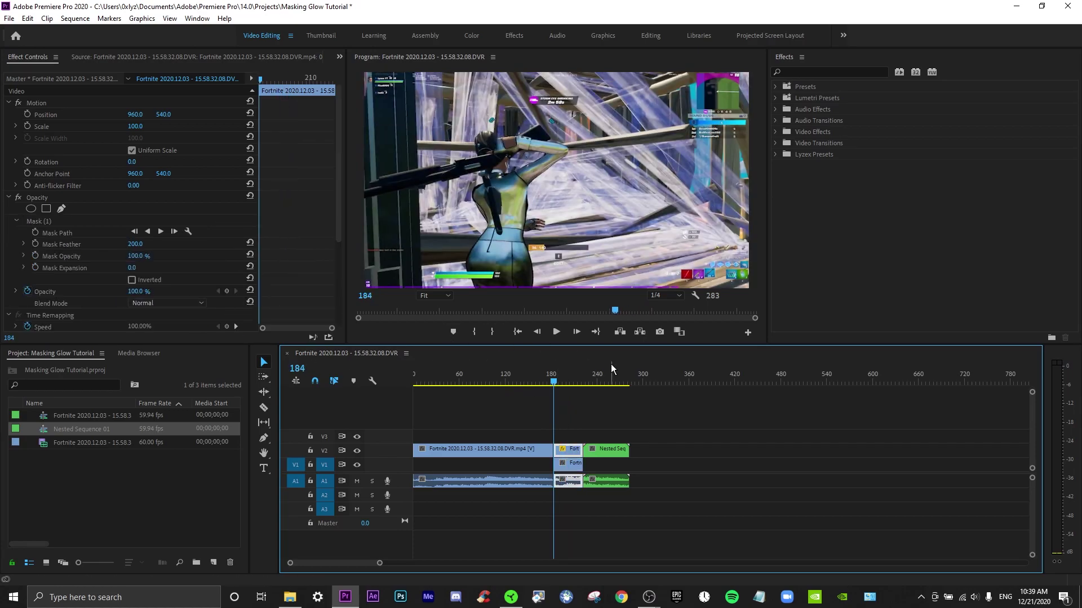
Keyframe the V1 copy's opacity from 100% at frame 184 to 30% at frame 222 and preview the fade.
left_click(567, 464)
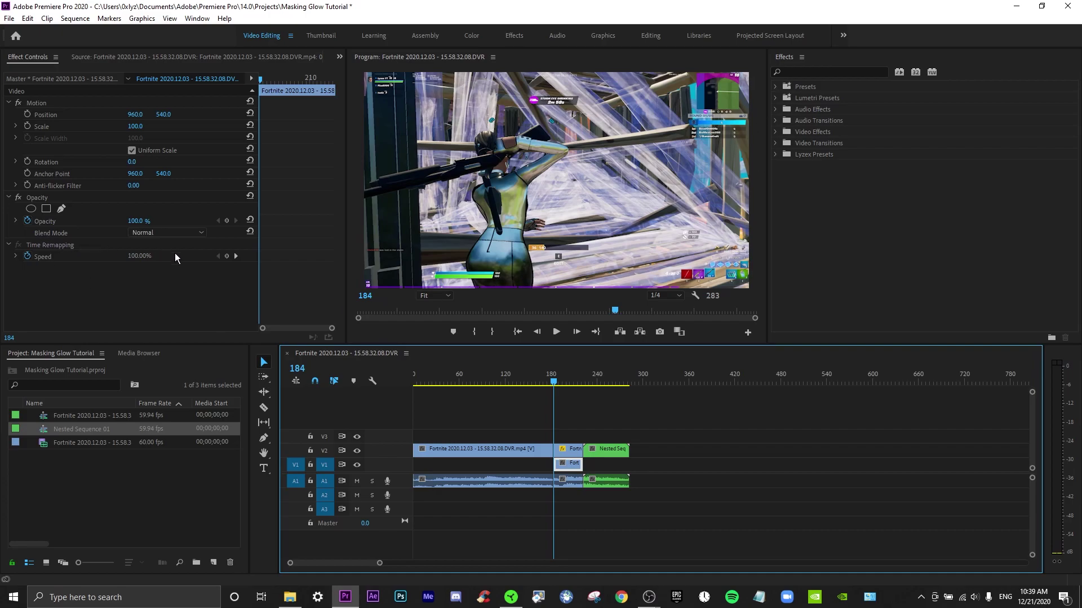
left_click(227, 221)
left_click_drag(326, 79, 335, 79)
left_click(138, 222)
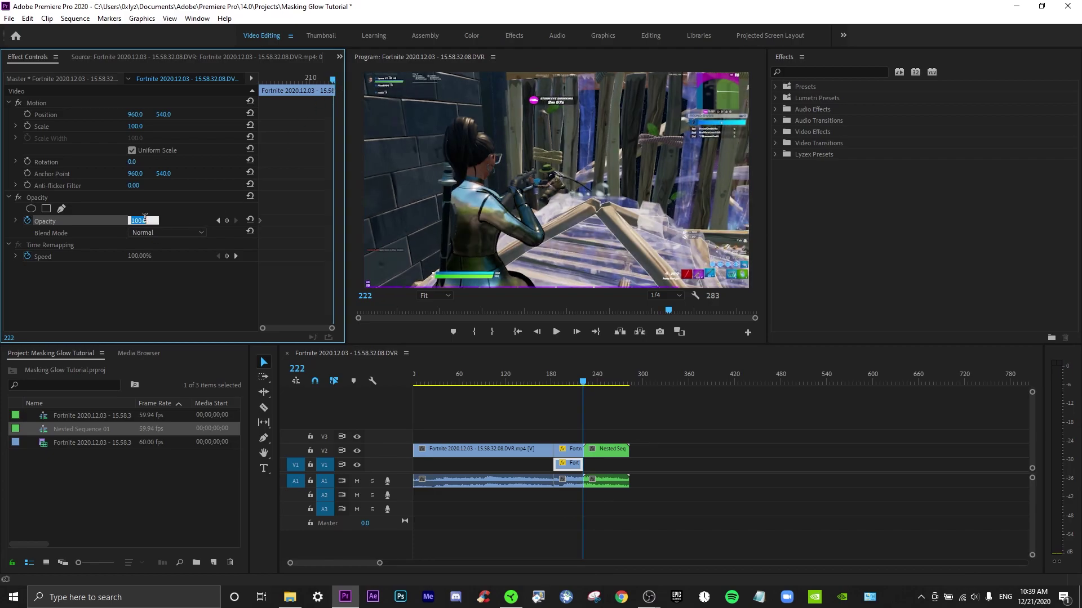
type("30")
key("Return")
left_click(510, 382)
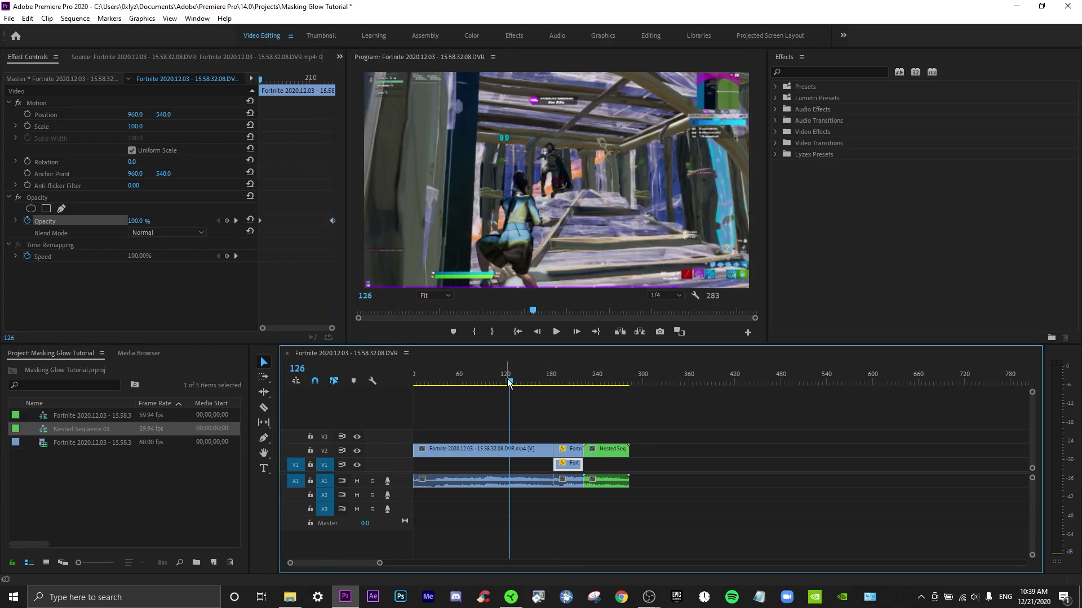
key("space")
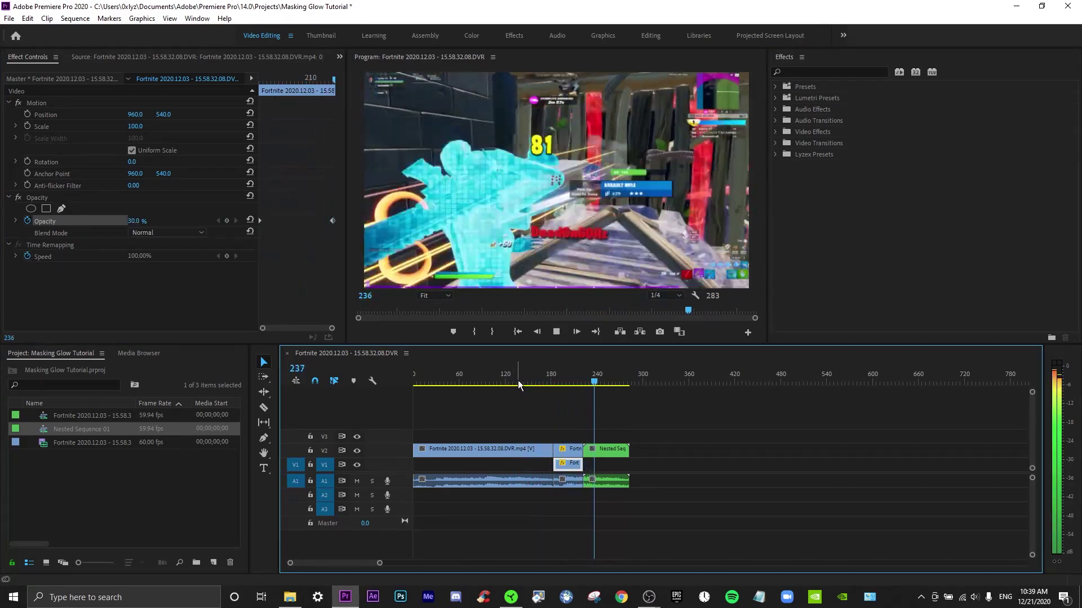
Reposition the V2 clip's mask over the character at frame 184 and start keyframing its mask path.
left_click(550, 379)
left_click(570, 449)
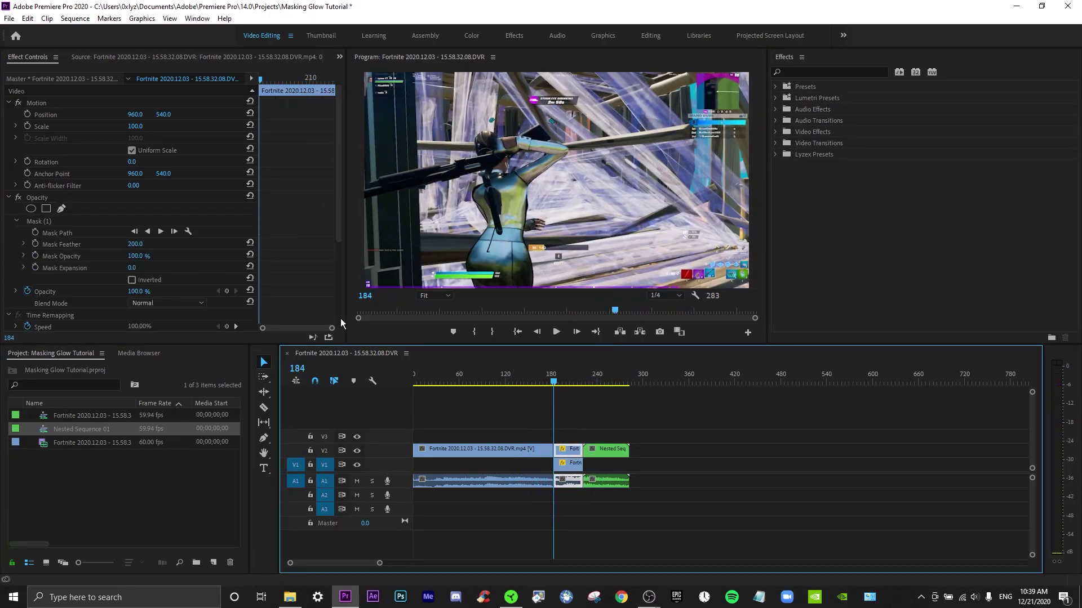
left_click(56, 232)
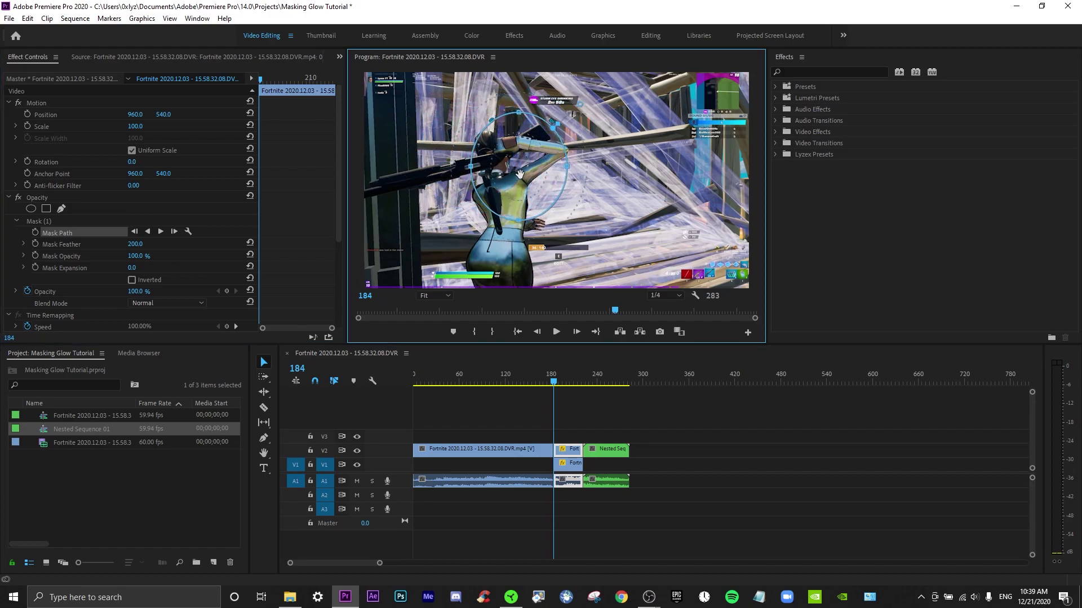
left_click(553, 383)
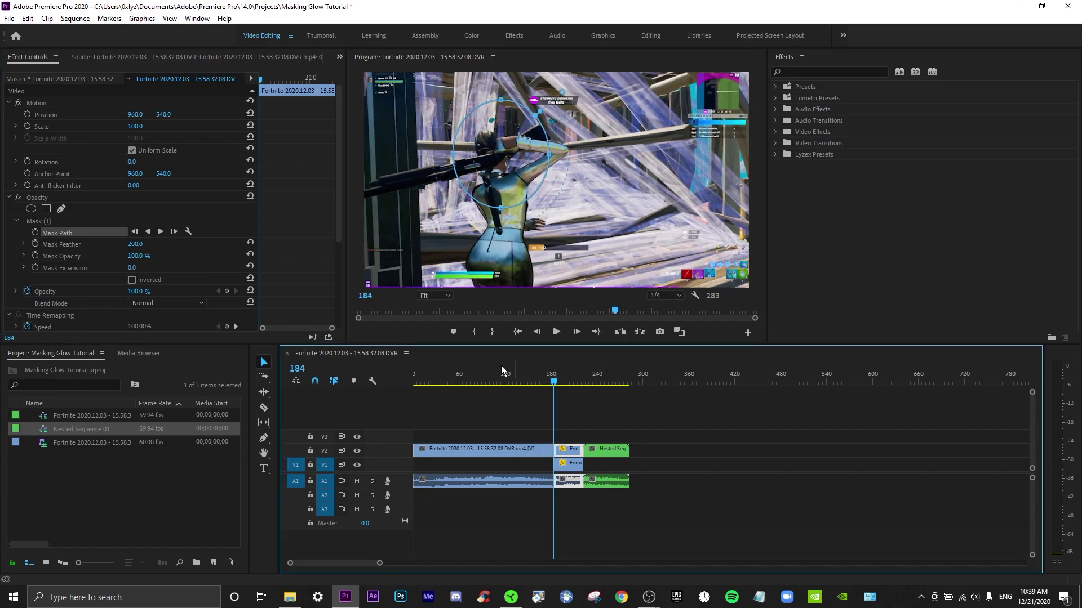
left_click(35, 232)
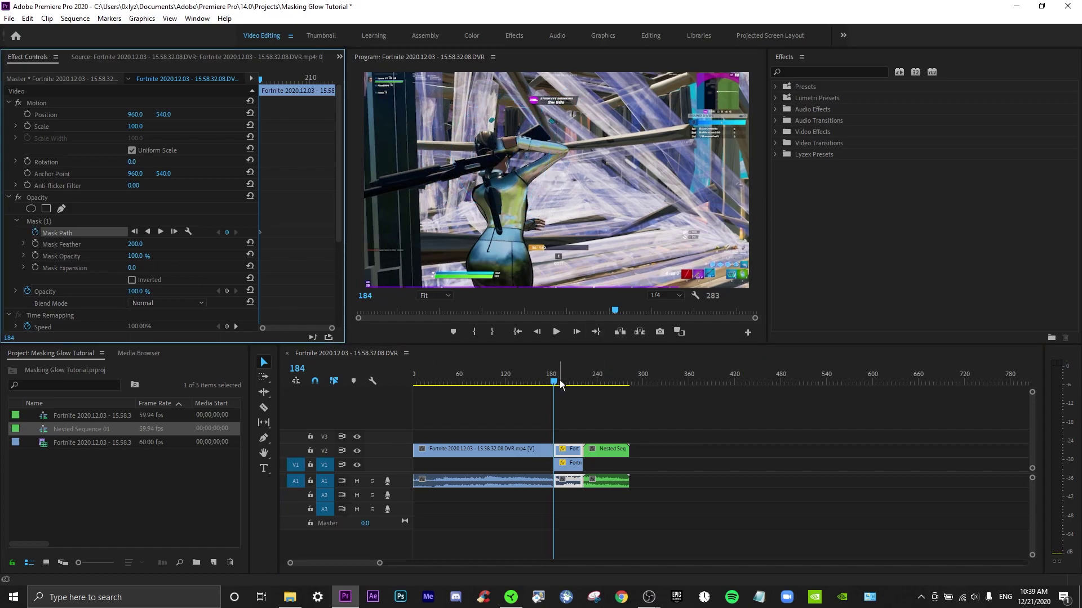
Reposition the V2 clip's mask over the character at frame 192 to add a mask path keyframe.
left_click(560, 382)
key("Right")
key("Right")
key("Right")
key("Right")
key("Right")
key("Right")
key("Right")
key("Right")
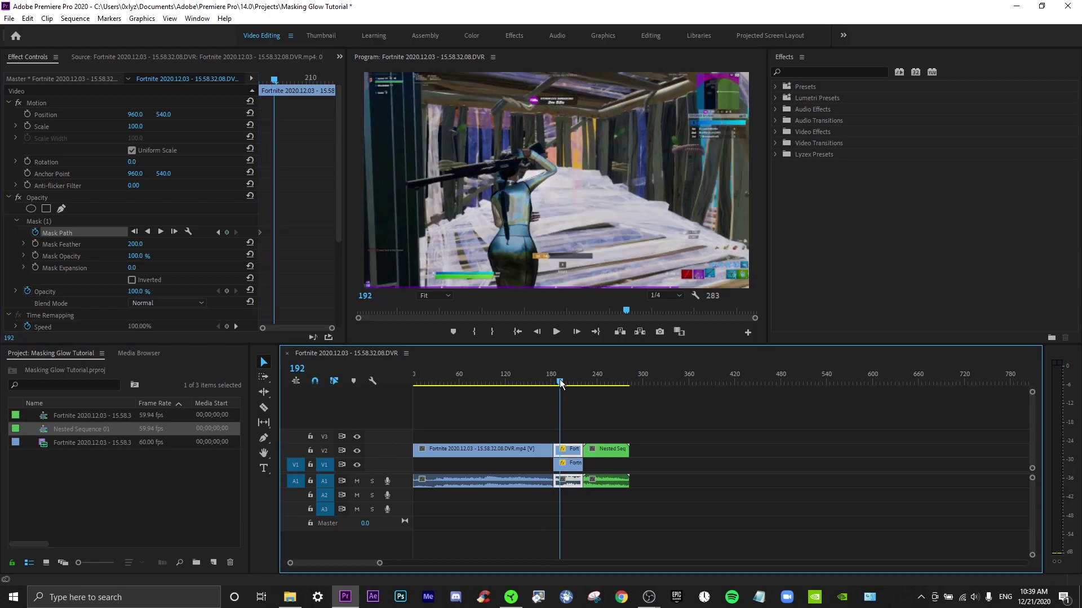
left_click(69, 234)
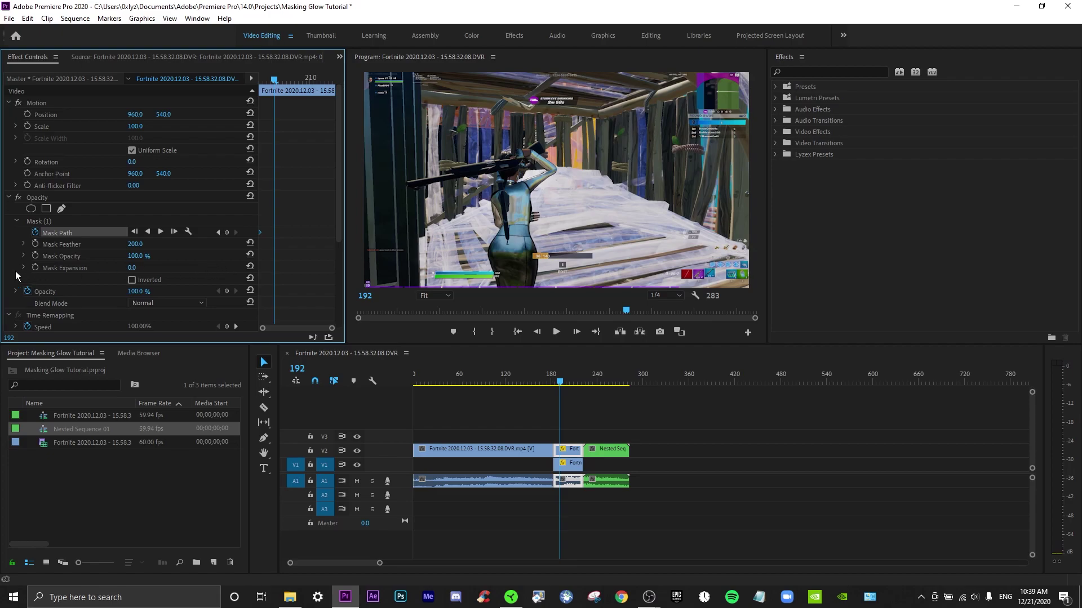
left_click(48, 277)
left_click(66, 232)
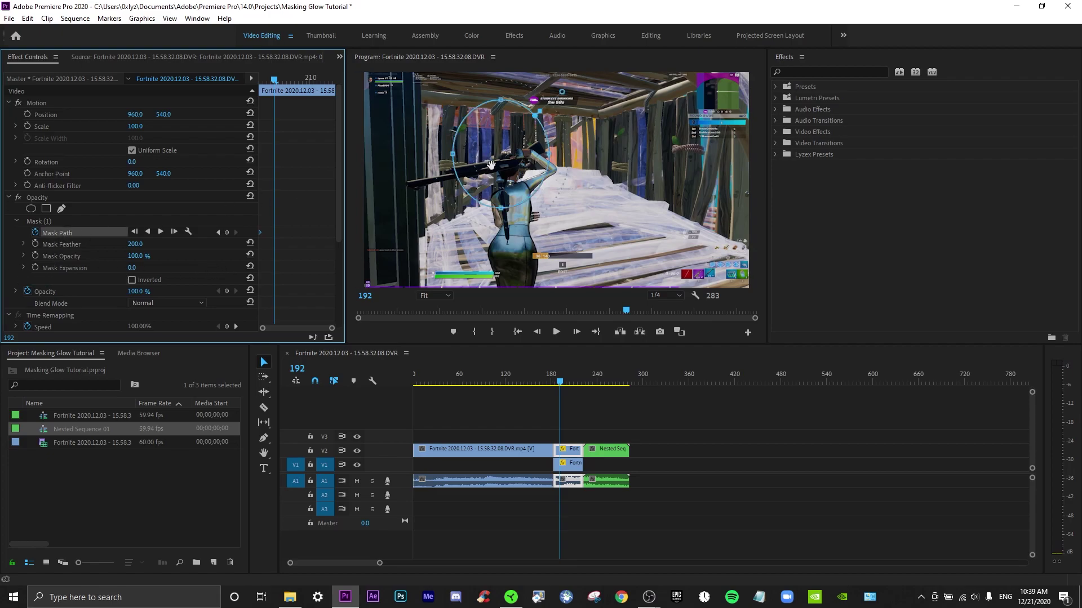
left_click_drag(491, 164, 508, 168)
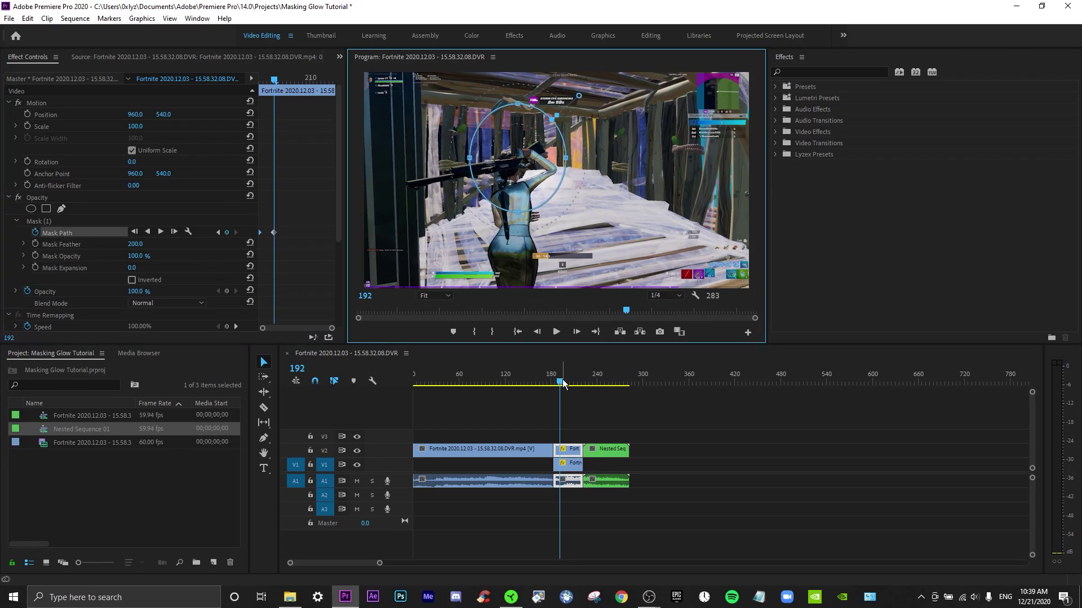
Reposition the V2 clip's mask to follow the character shortly before frame 213 and again at frame 213.
left_click_drag(561, 380, 573, 381)
left_click(498, 187)
left_click_drag(498, 187, 493, 202)
left_click_drag(570, 385, 576, 383)
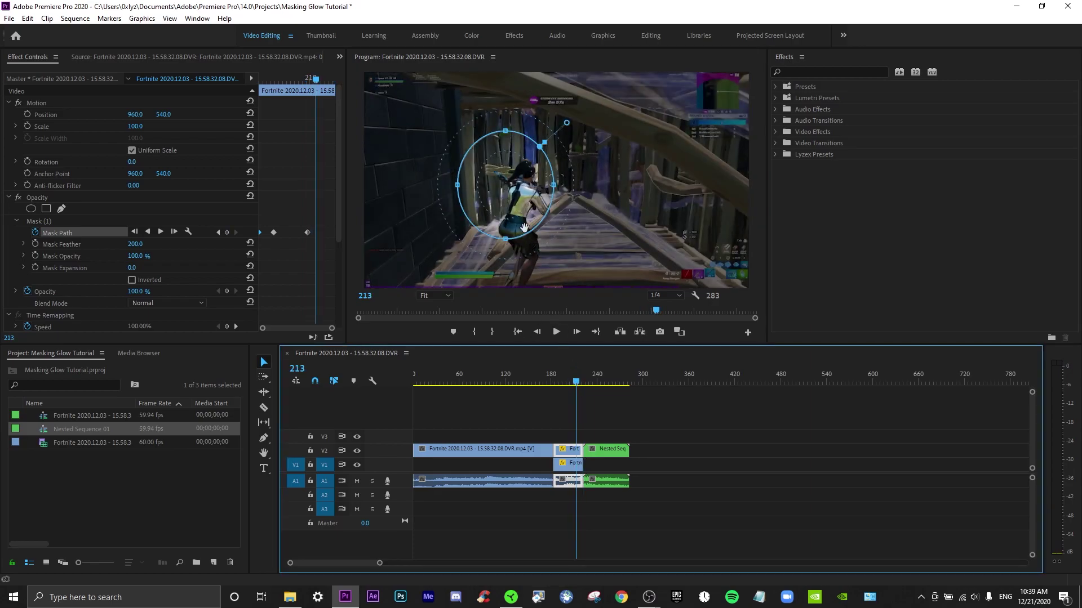
left_click_drag(517, 218, 527, 217)
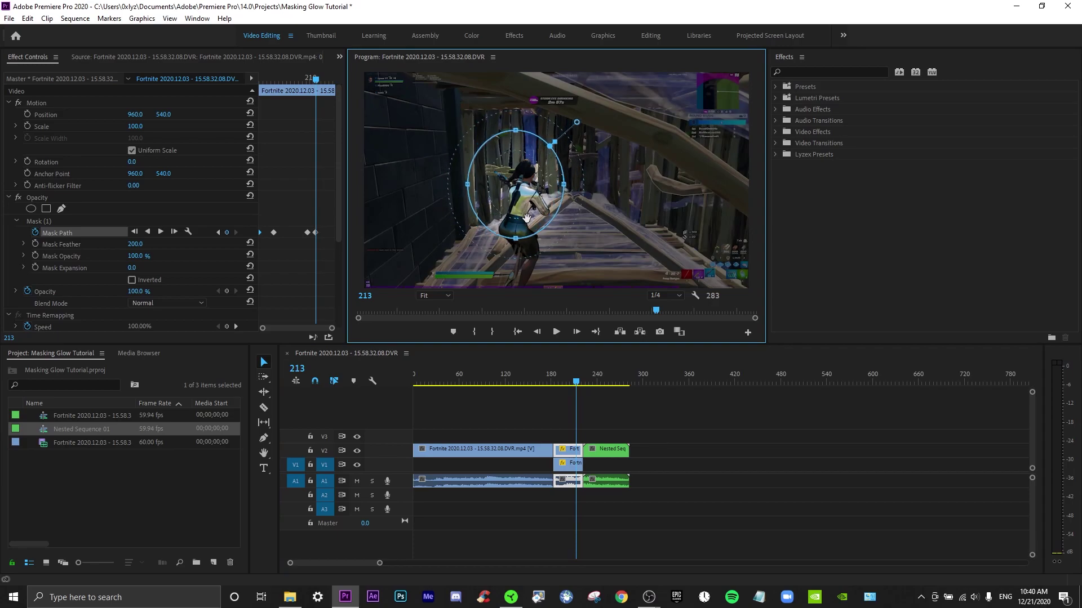
Reposition the V2 clip's mask toward the character's aim near the clip's end to keyframe the last mask position.
left_click(578, 361)
key("Right")
key("Right")
key("Right")
key("Right")
key("Right")
key("Right")
key("Right")
key("Right")
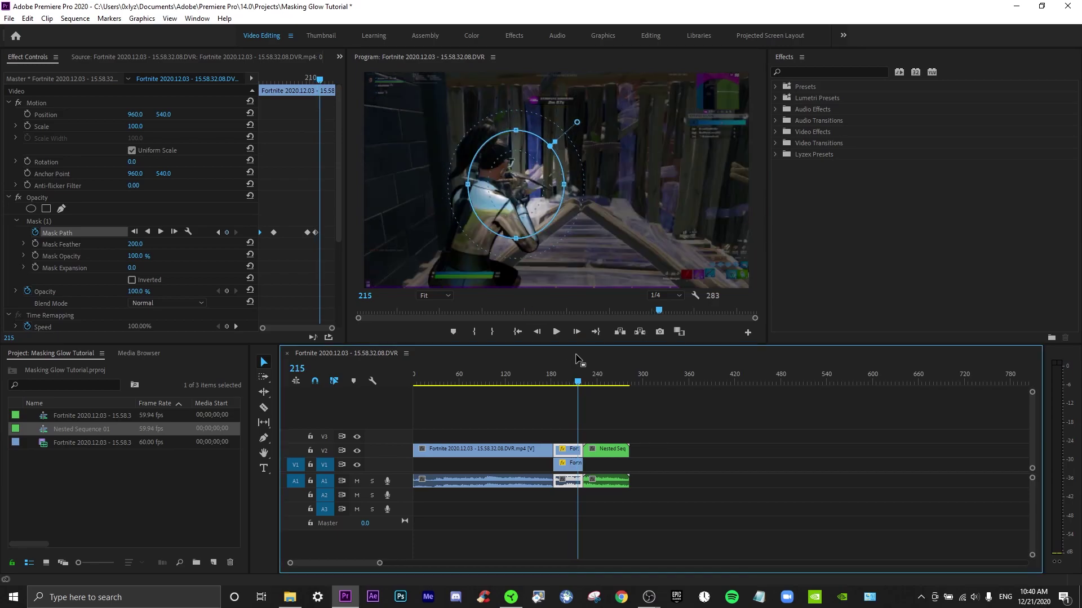
key("Right")
left_click_drag(517, 197, 548, 197)
left_click(590, 359)
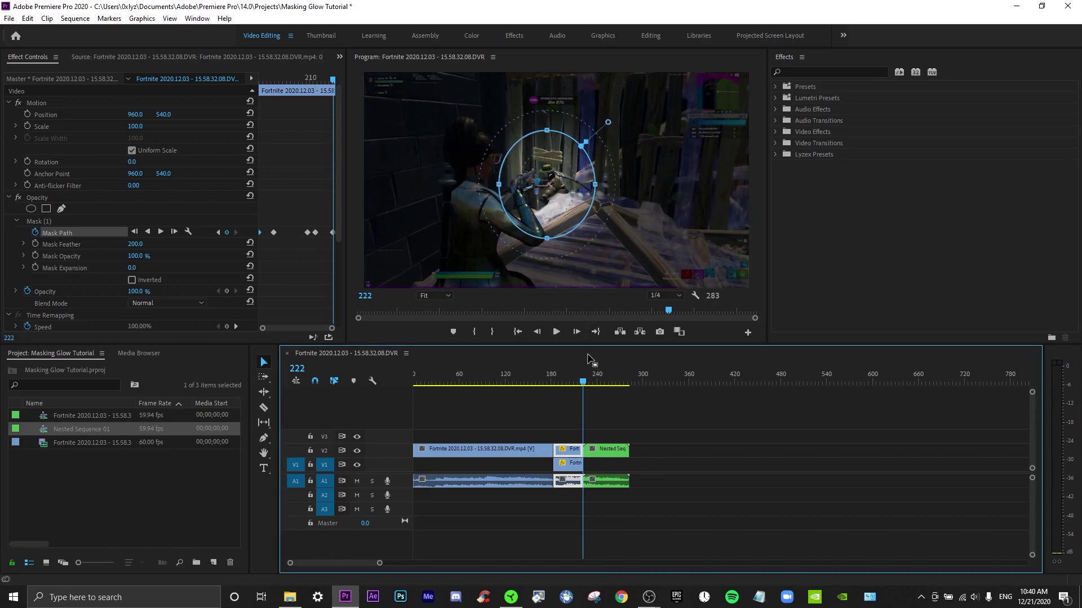
Play back the tracked mask from before the middle clip and return to frame 184.
key("Right")
key("Right")
left_click_drag(561, 378, 530, 379)
key("space")
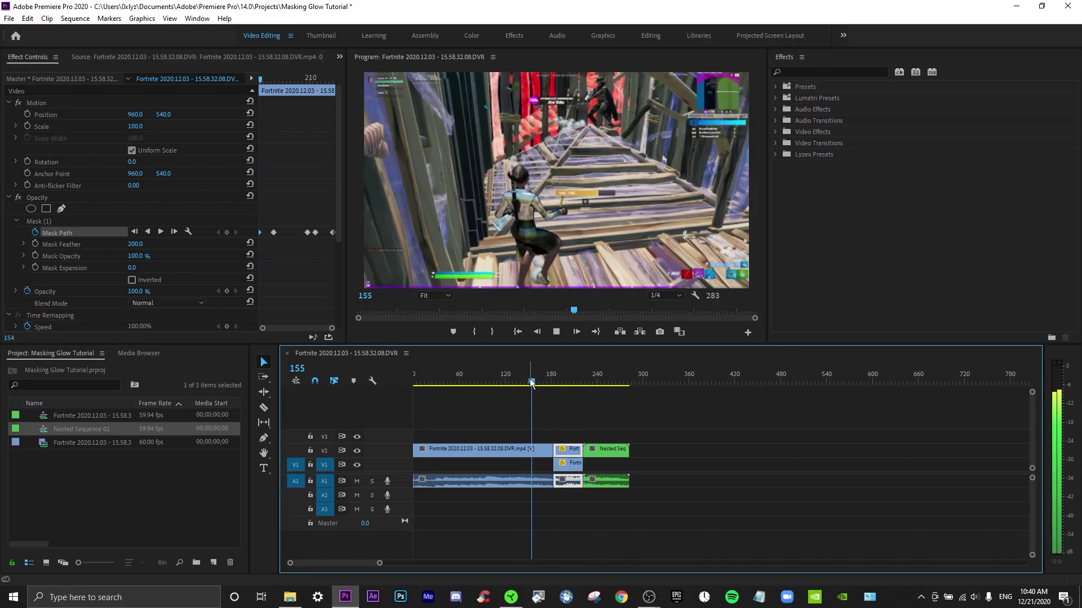
left_click(530, 378)
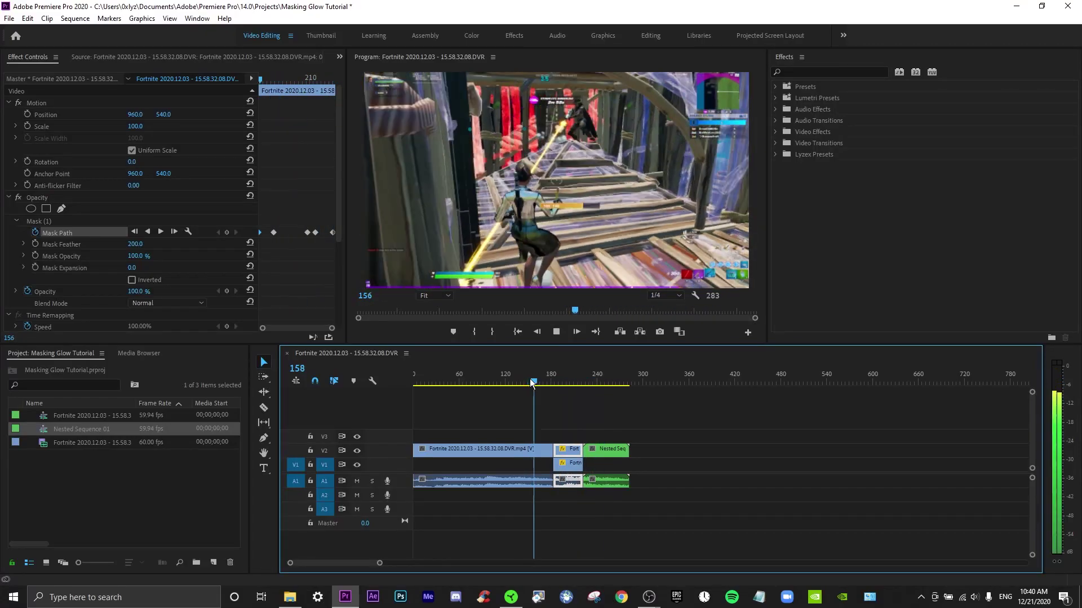
left_click_drag(526, 379, 554, 384)
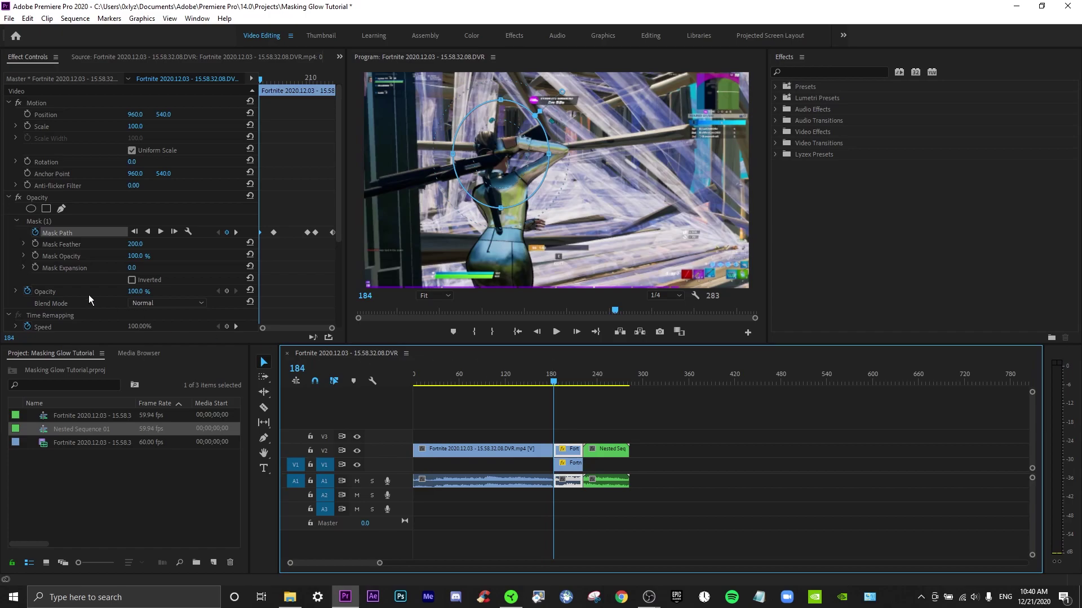
Set the V1 copy's opacity to 30% at frame 184.
key("Delete")
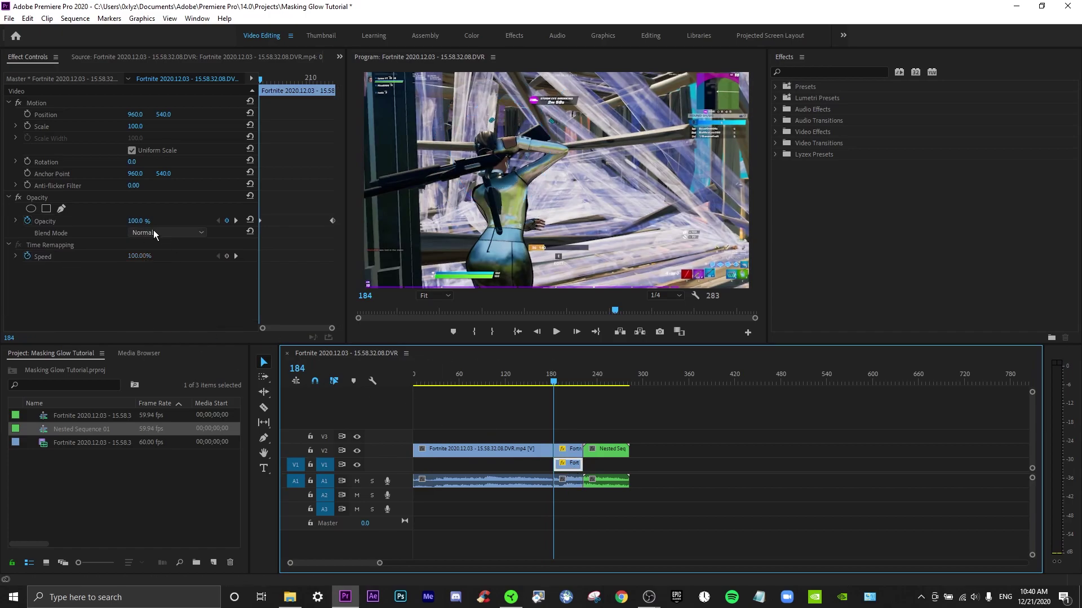
left_click(135, 221)
type("30")
key("Return")
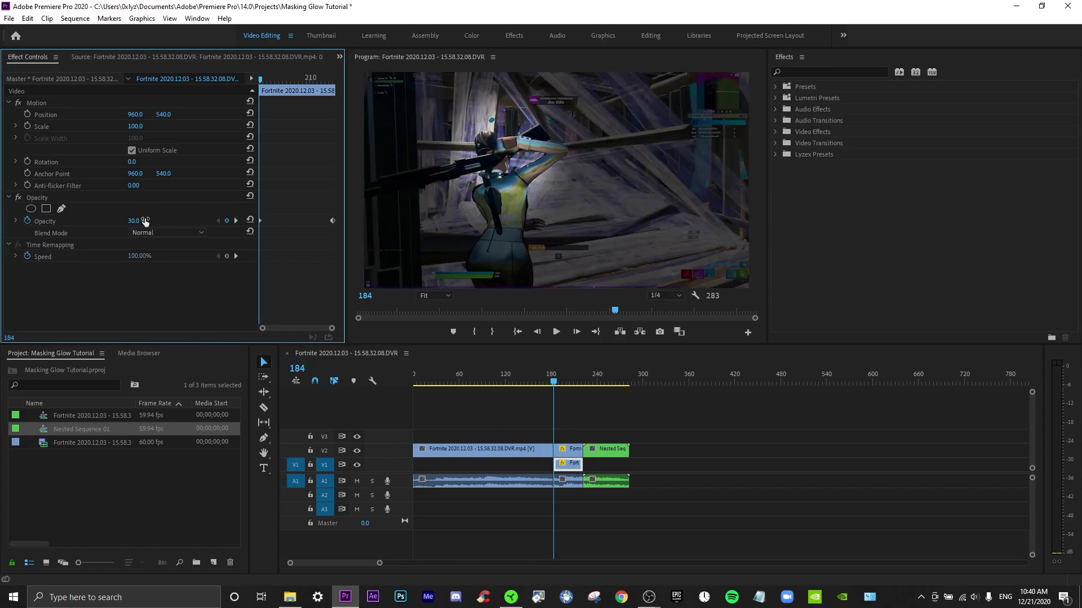
Keyframe the first V2 clip's opacity from 100% at frame 138 to 30% at frame 183.
left_click_drag(533, 384, 519, 384)
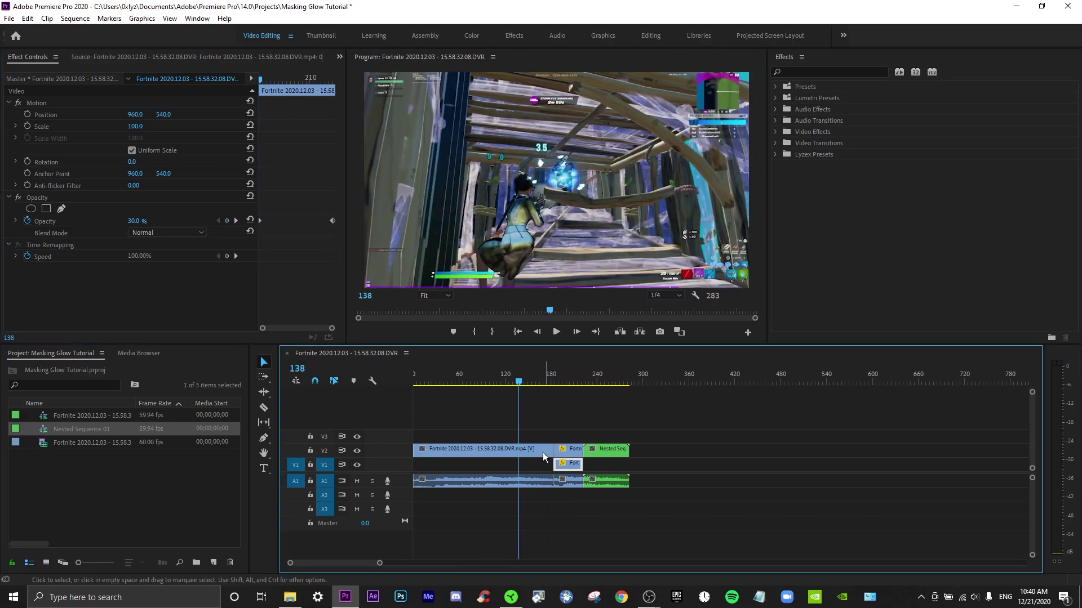
left_click_drag(543, 452, 537, 452)
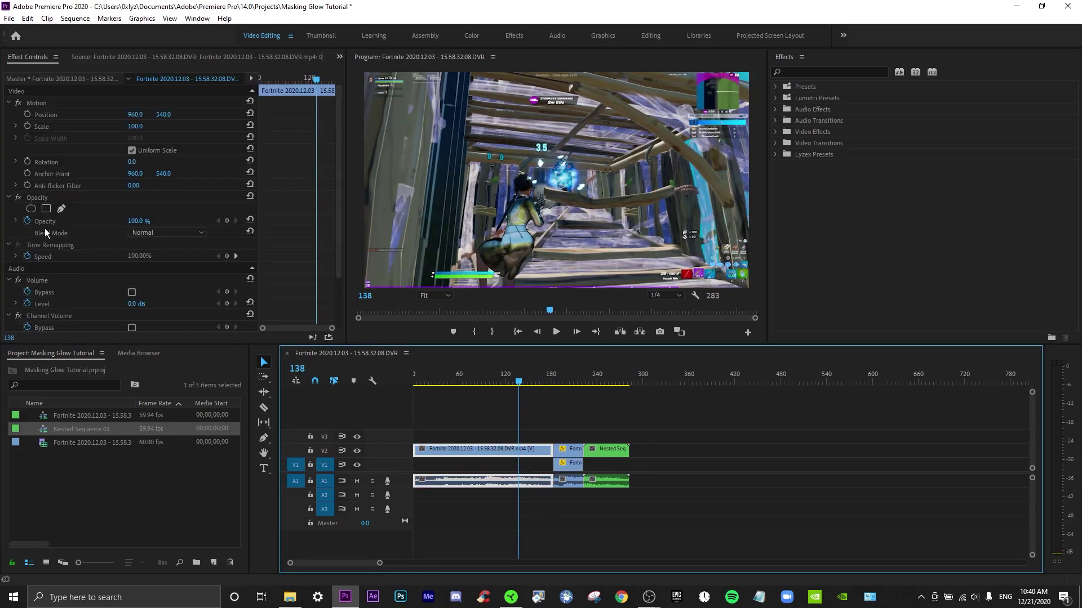
left_click(227, 220)
left_click_drag(322, 77, 337, 74)
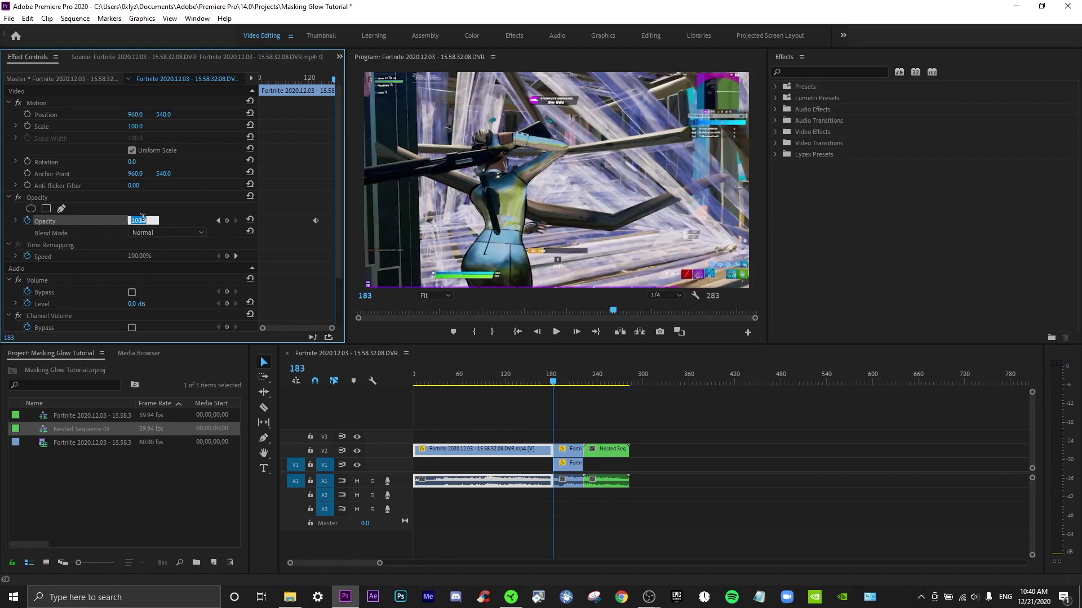
type("0")
key("Return")
Preview the first clip's fade and set its opacity to 30% at frame 179.
left_click(531, 387)
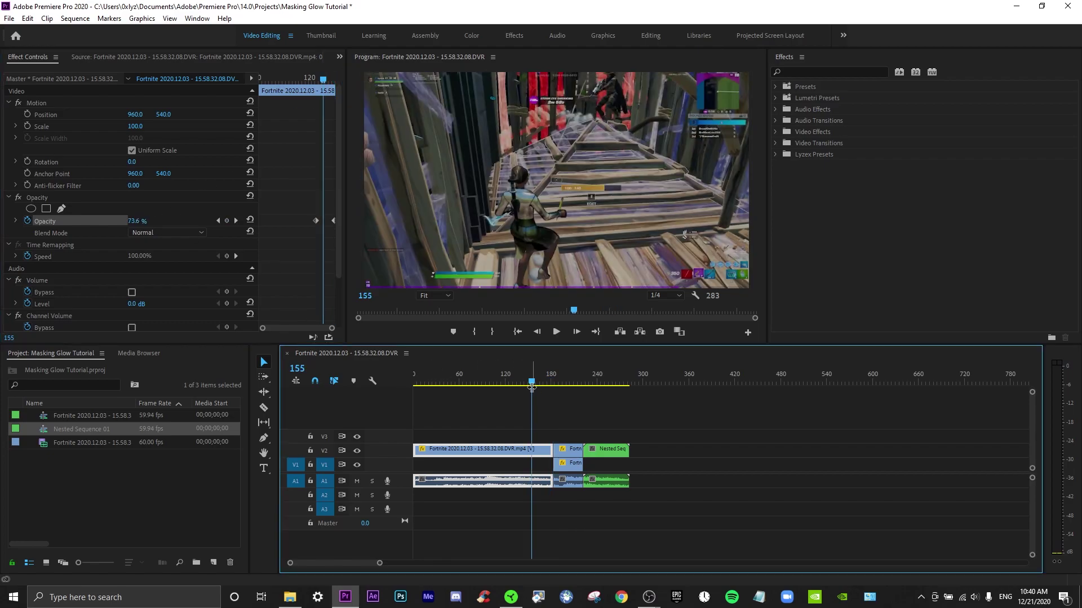
key("space")
left_click(532, 386)
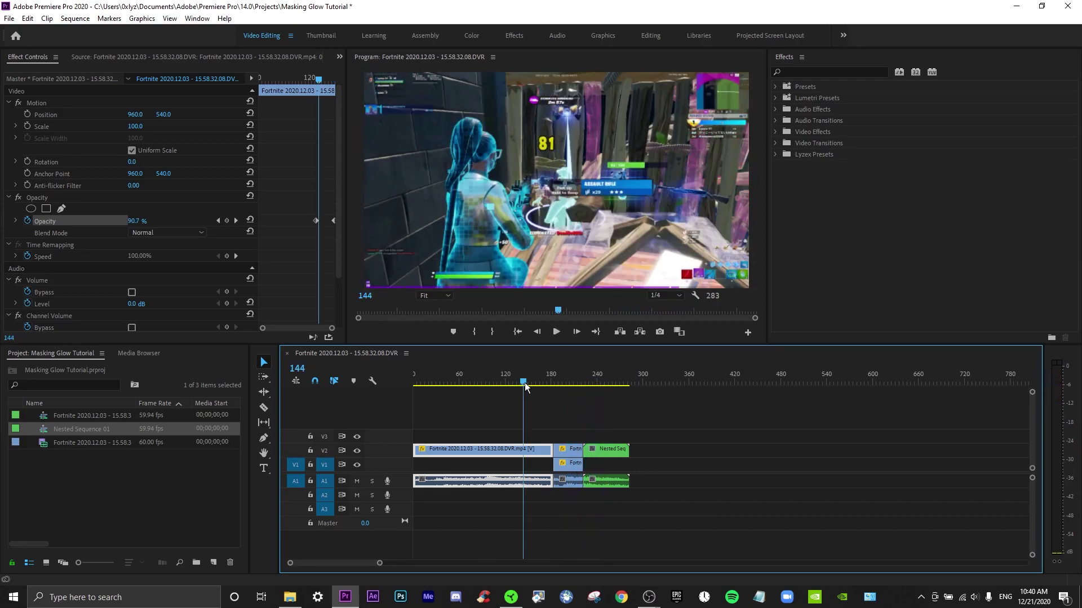
key("space")
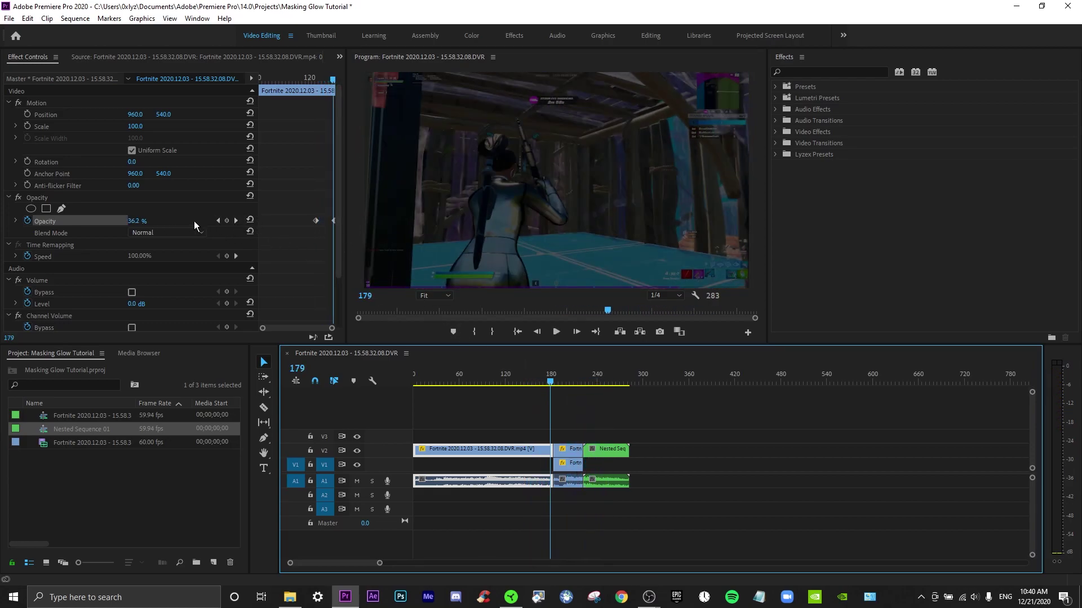
left_click(150, 218)
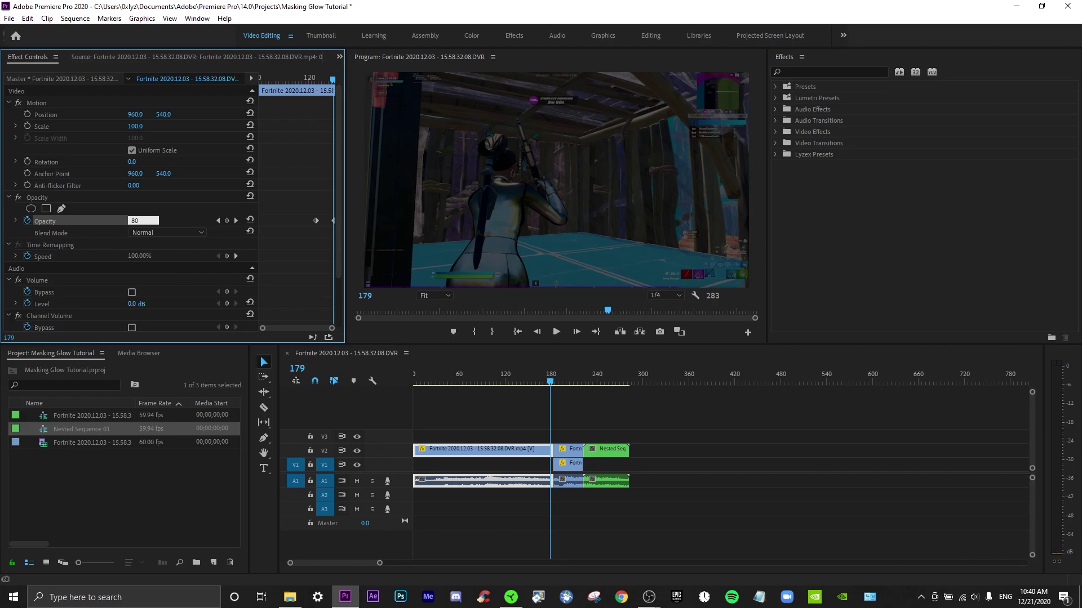
key("Return")
Replay the first clip's fade and remove its opacity keyframes.
key("space")
left_click(515, 383)
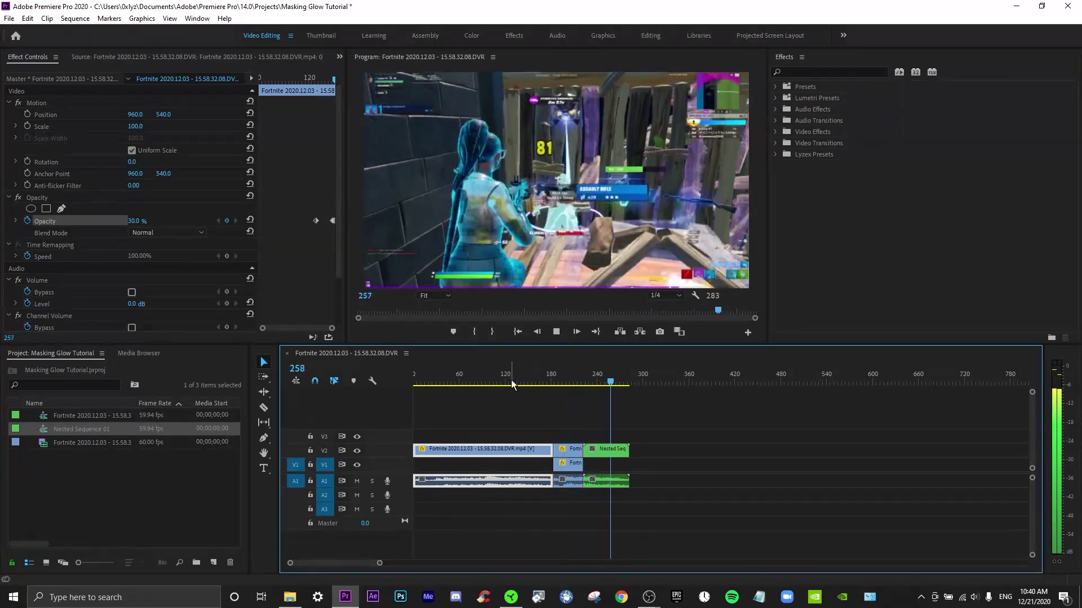
left_click_drag(512, 380, 554, 381)
left_click(218, 220)
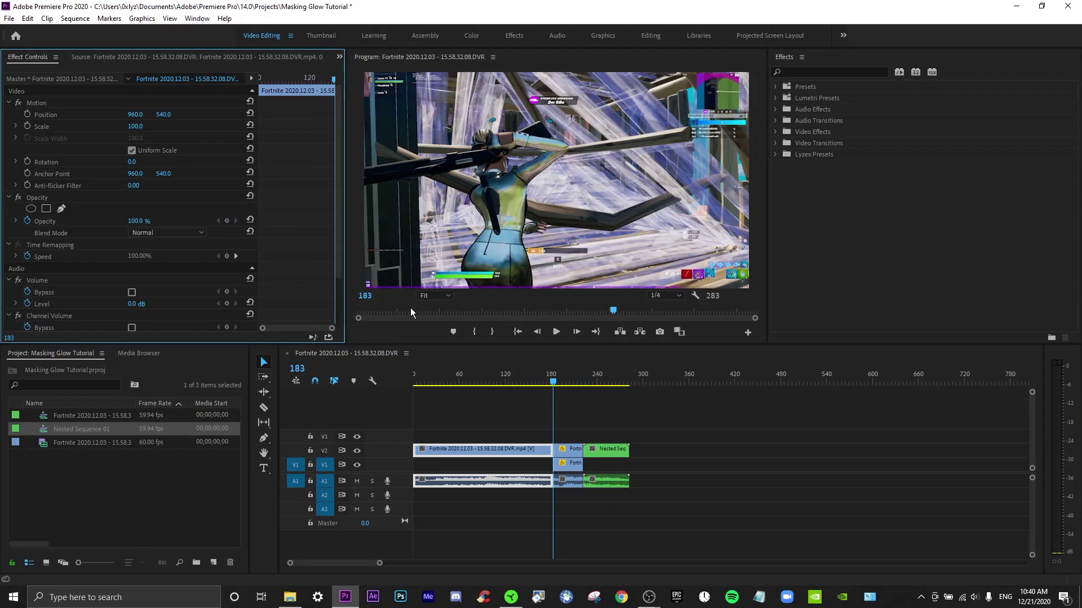
Set the V1 copy's opacity back to 100% at frame 184.
left_click(573, 465)
key("space")
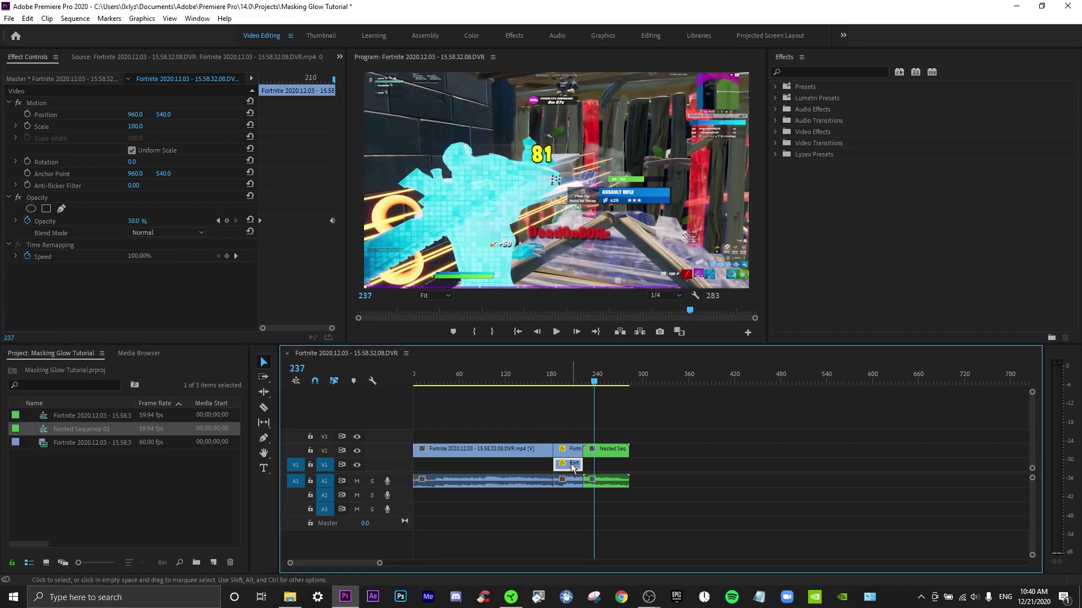
left_click(553, 377)
left_click(140, 220)
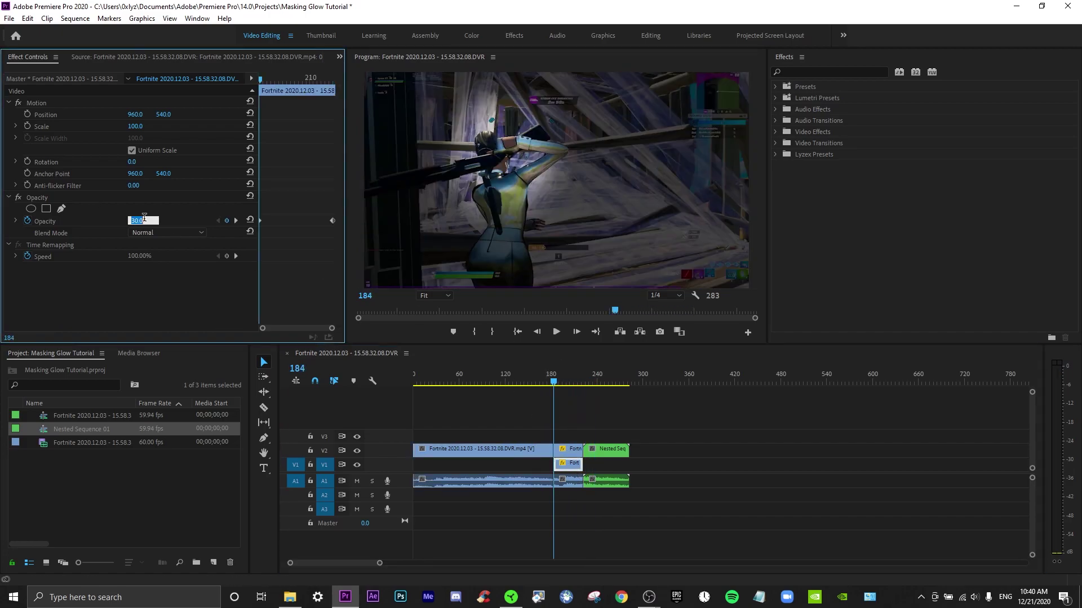
type("100")
key("Return")
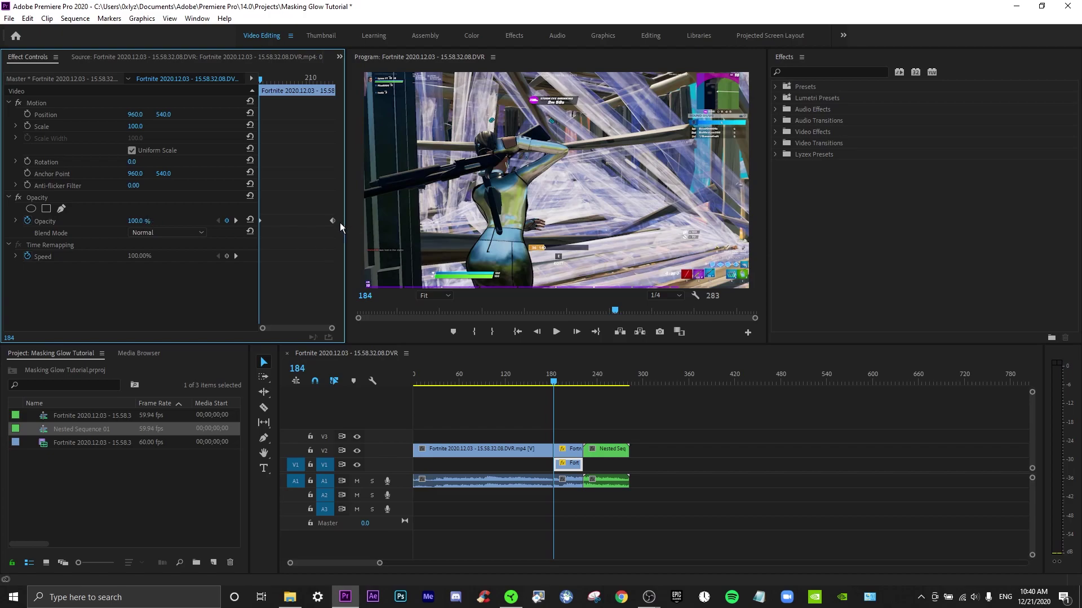
Move the V1 copy's end opacity keyframe to frame 202, set it to 50%, and preview the fade.
left_click_drag(333, 221, 296, 229)
left_click(236, 220)
left_click(144, 221)
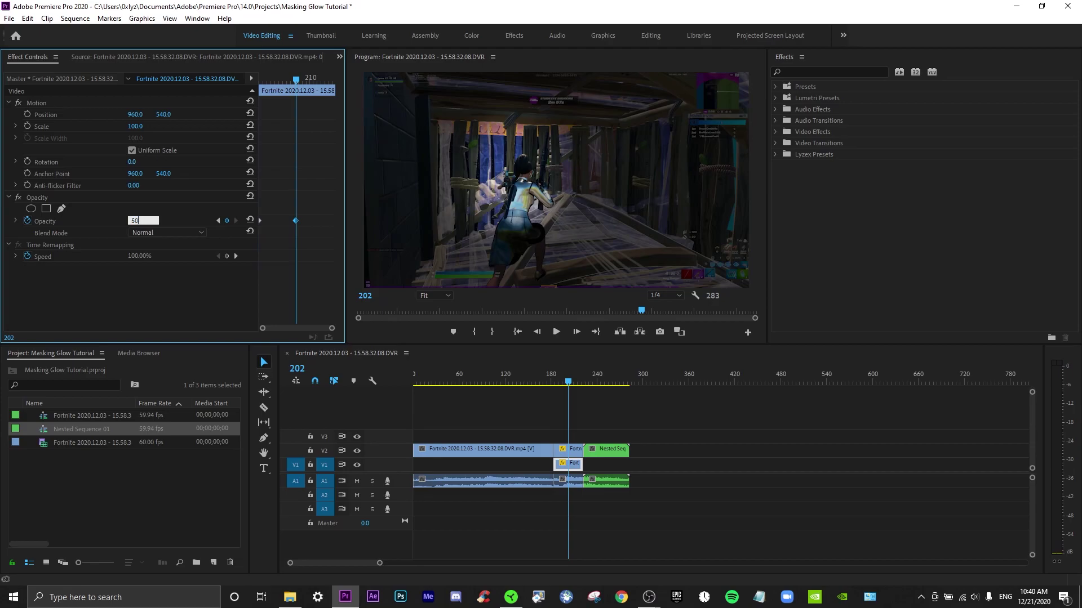
key("Return")
left_click(512, 363)
key("space")
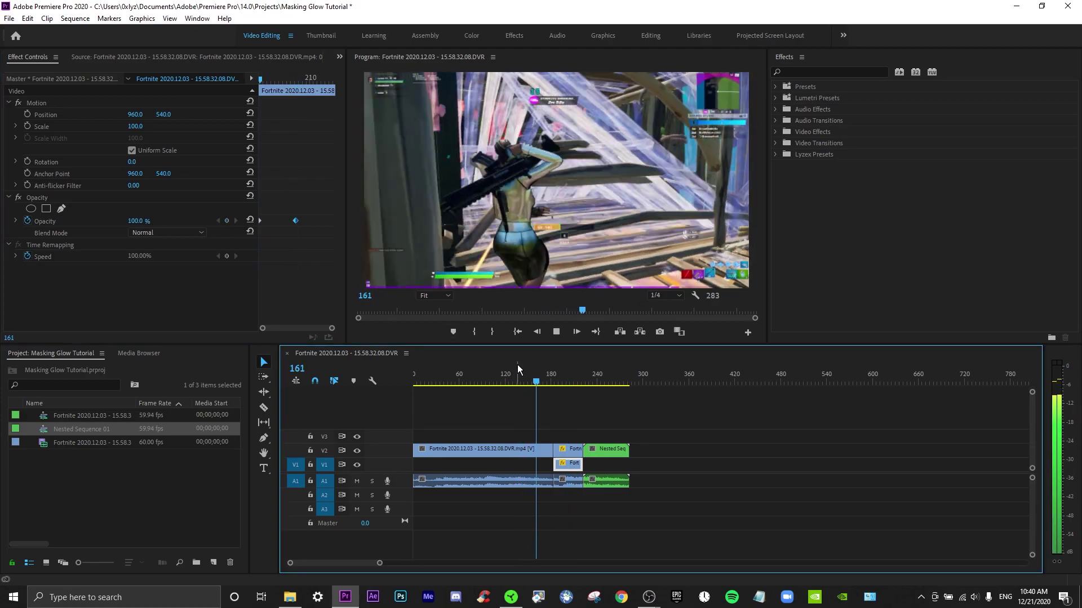
left_click_drag(525, 364, 554, 369)
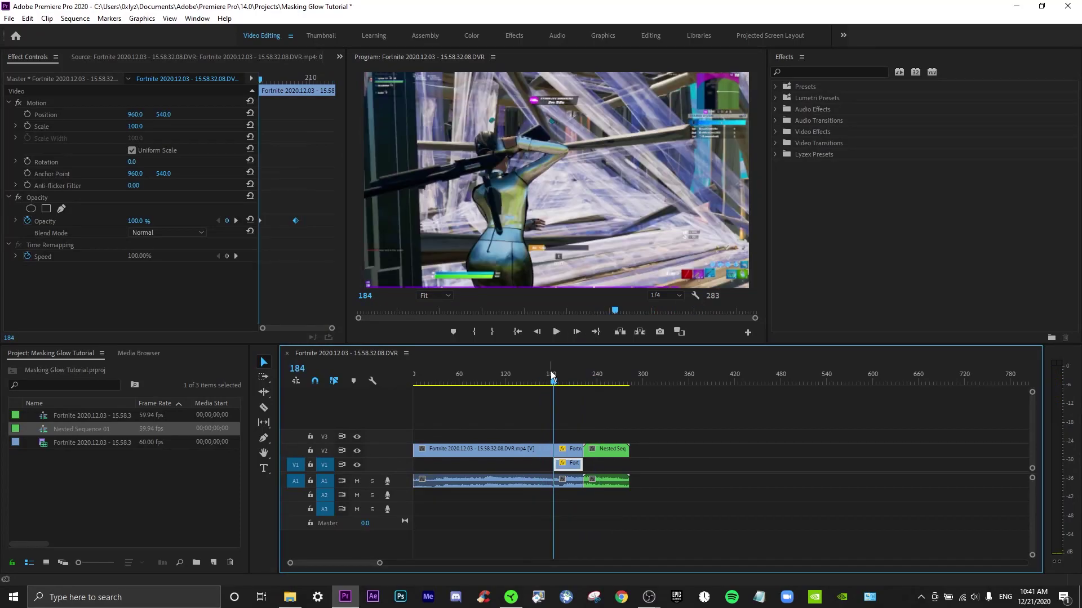
Search the effects for s_glow and collapse the matching presets to expose the Sapphire Lighting glow effects.
left_click(799, 72)
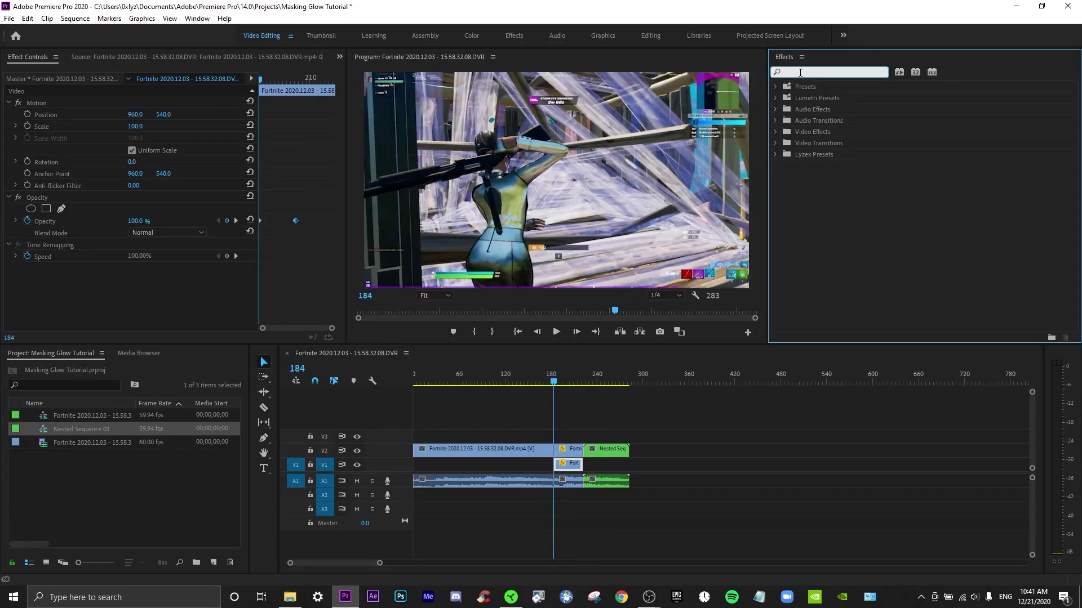
type("glow")
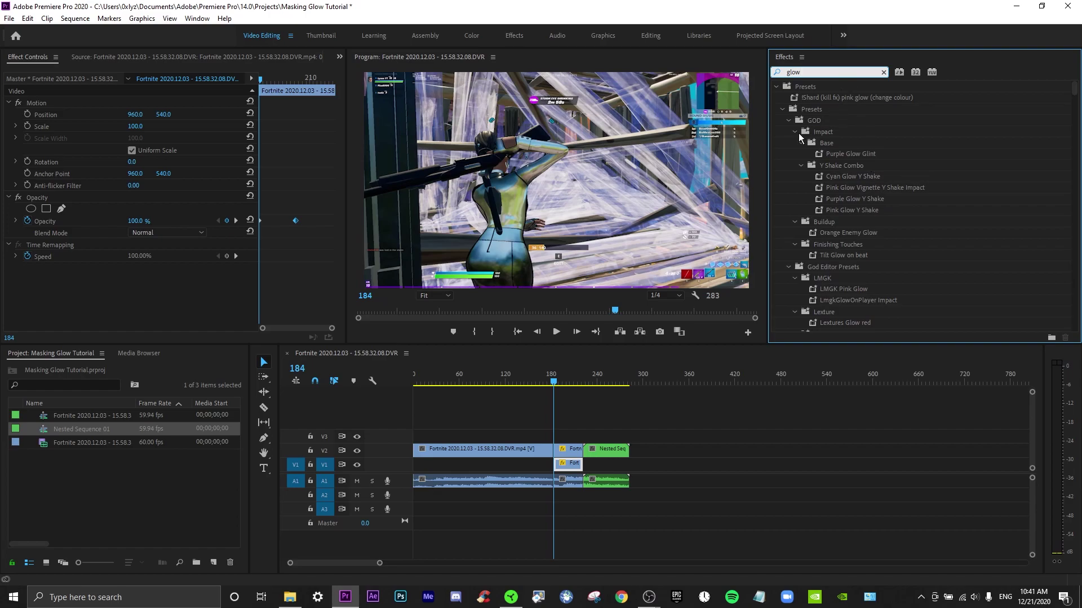
left_click(787, 72)
type("s_")
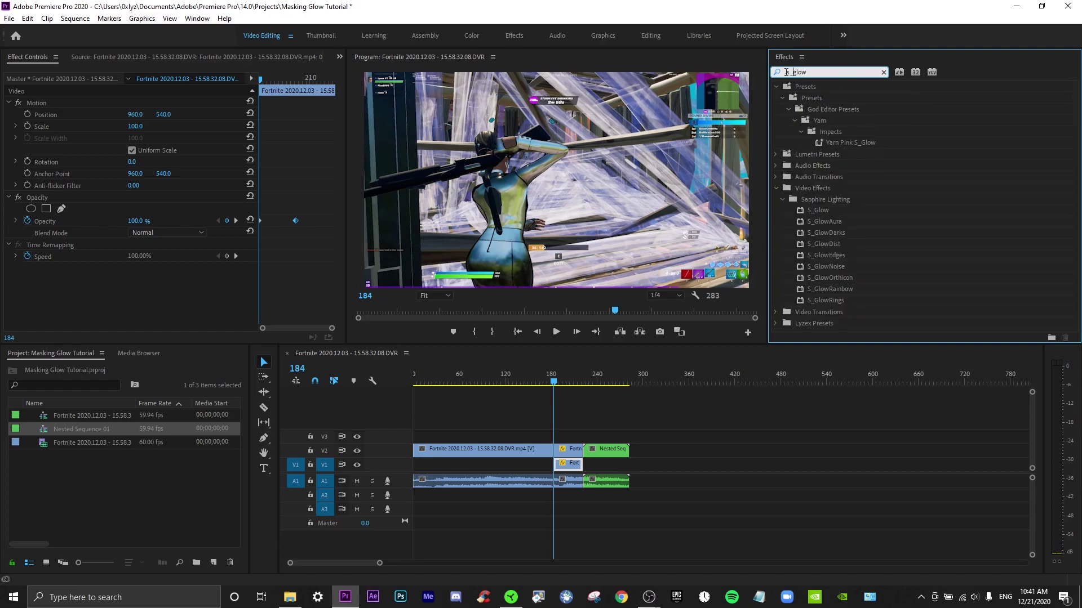
left_click(776, 87)
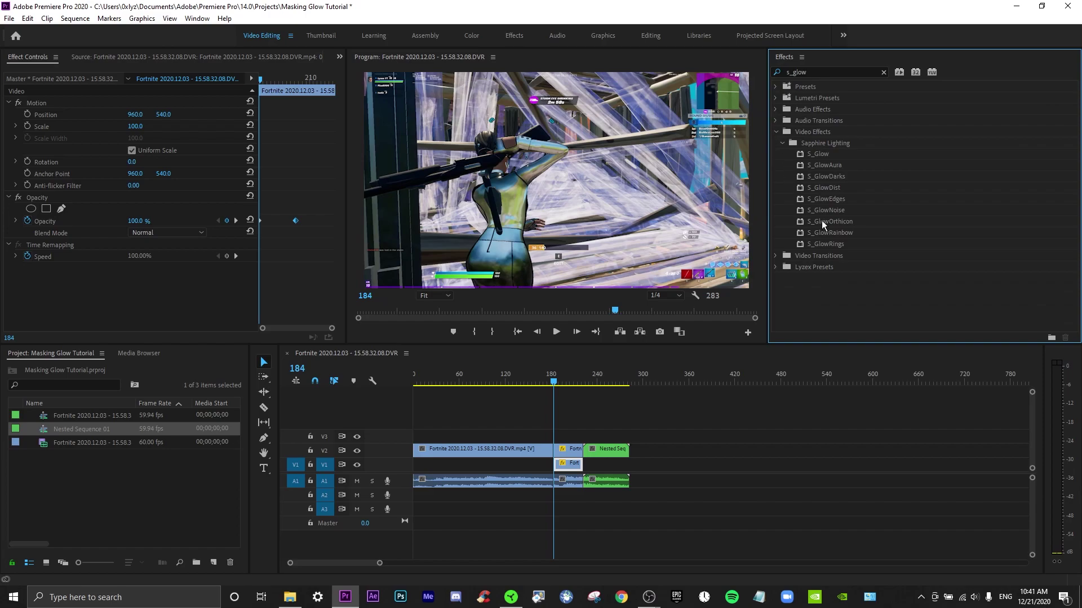
Try the S_GlowDist, S_GlowEdges, S_GlowNoise, S_GlowOrthicon and S_GlowRainbow effects on the masked V2 clip at frame 196.
left_click(570, 454)
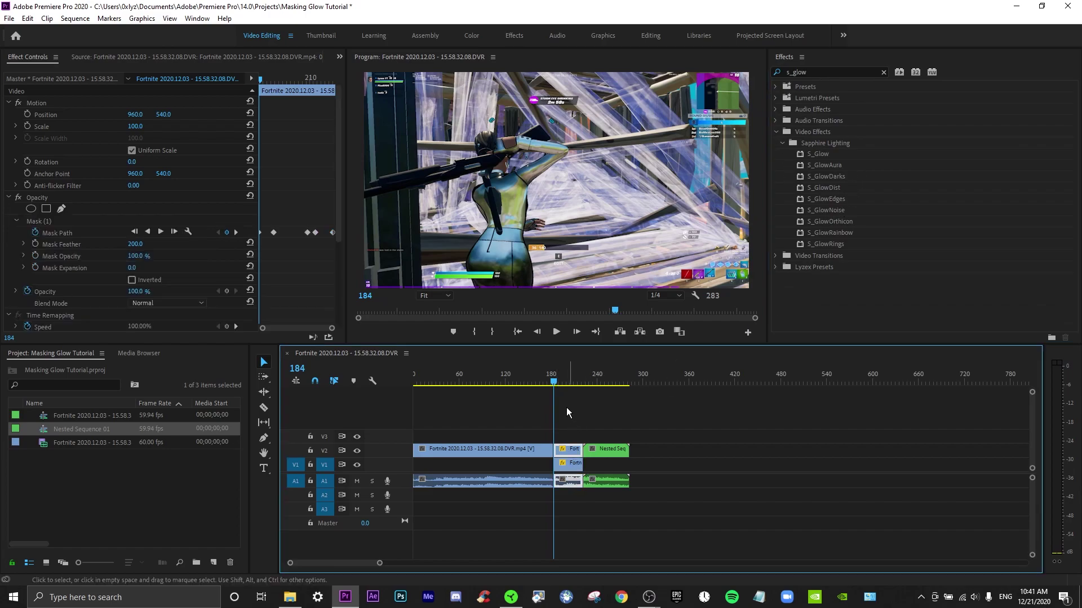
left_click(563, 385)
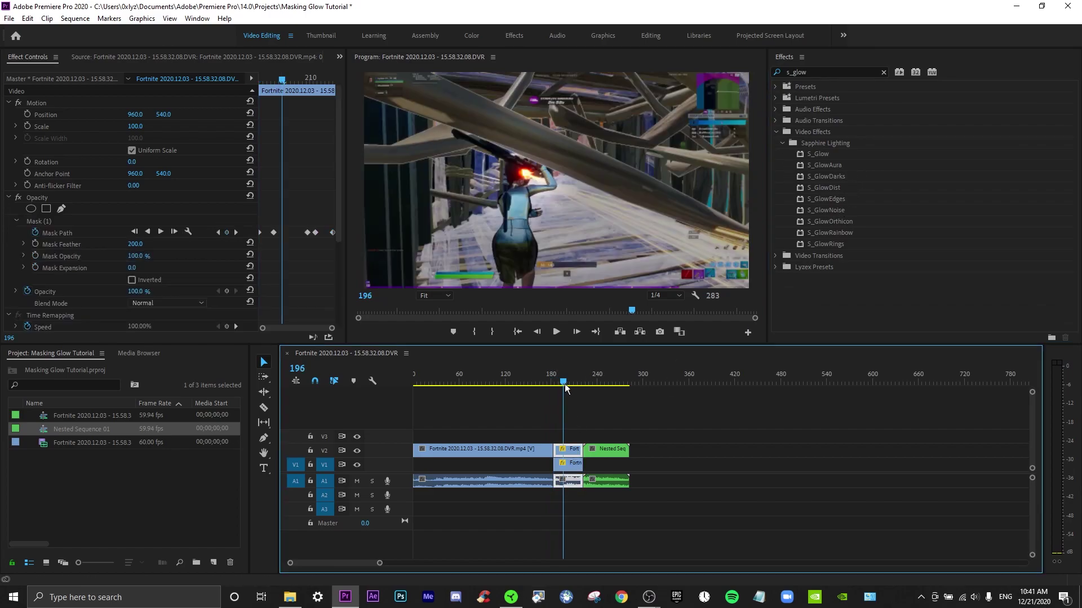
left_click_drag(835, 192, 575, 449)
left_click_drag(827, 199, 574, 451)
key("ctrl+z")
left_click_drag(826, 211, 577, 450)
left_click_drag(845, 223, 575, 450)
left_click_drag(839, 233, 572, 451)
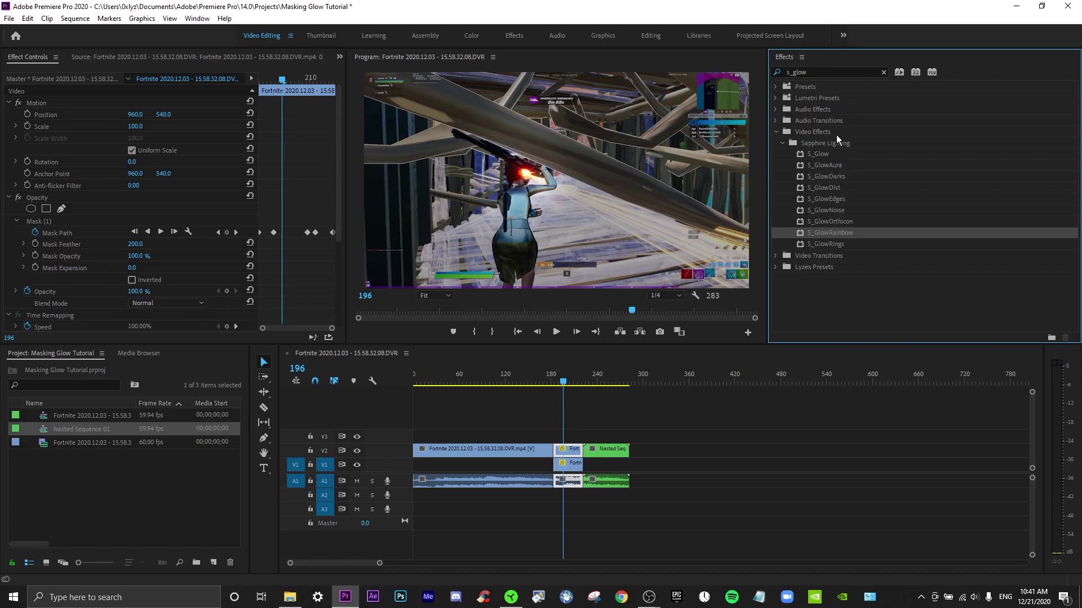
Apply the S_Glow effect to the masked V2 clip and set its glow color to cyan 00F6FF.
left_click_drag(826, 157, 570, 451)
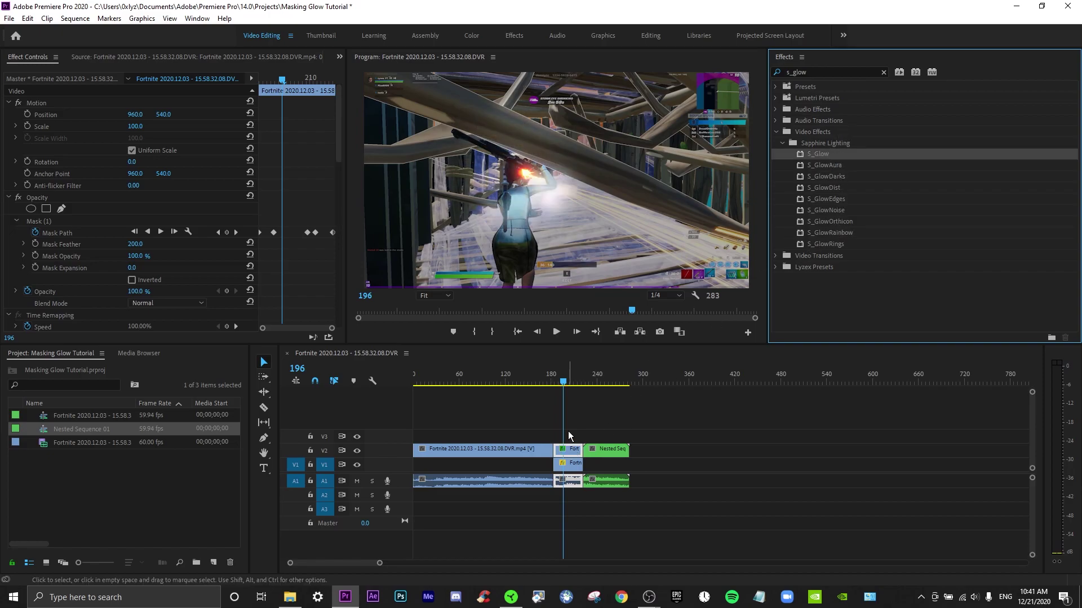
scroll(55, 302, "down", 9)
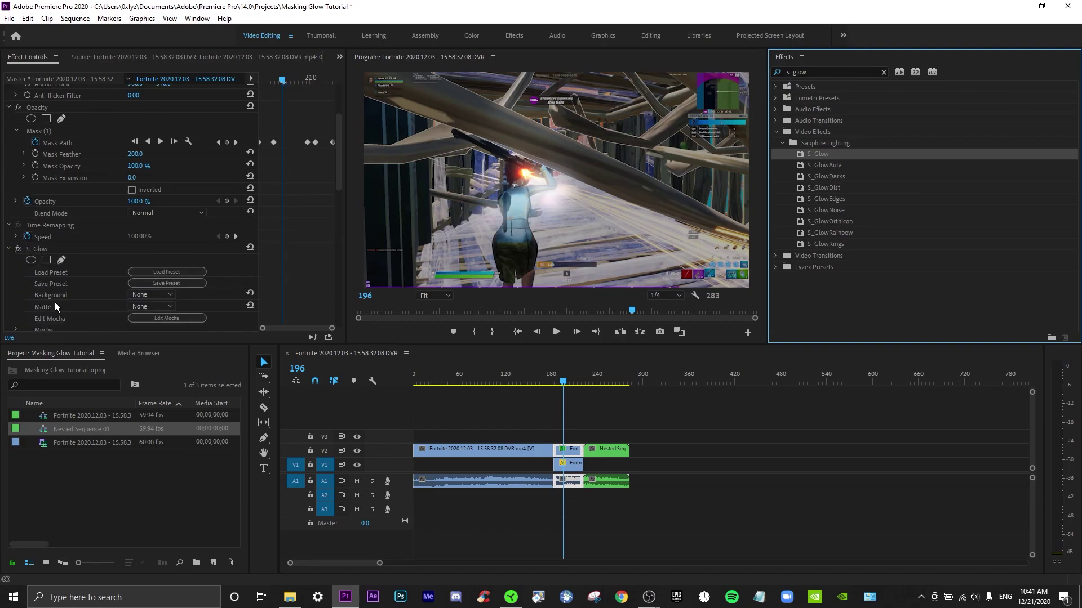
left_click(553, 379)
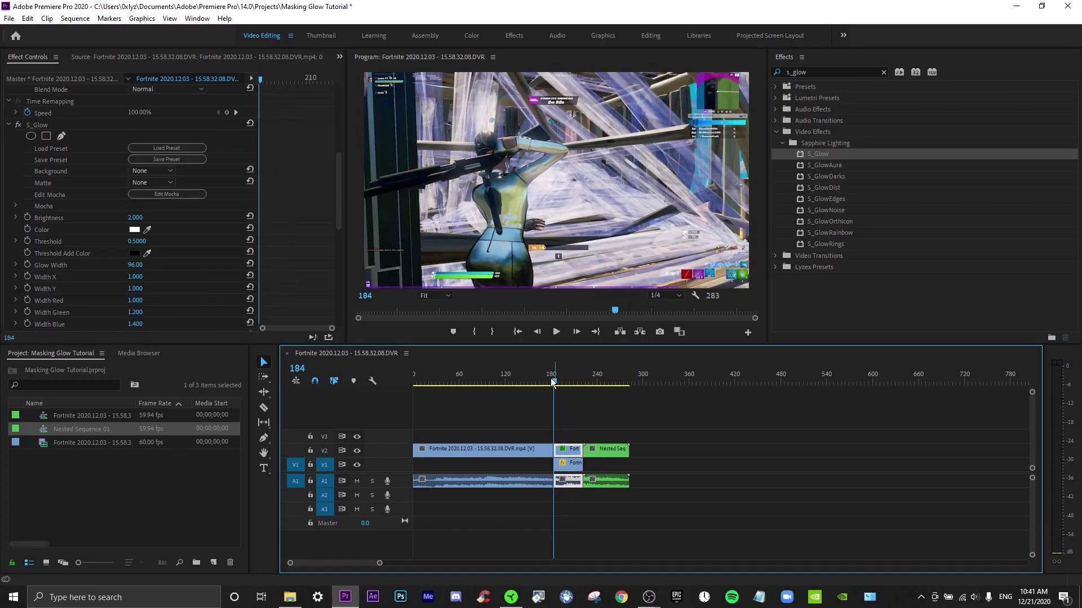
left_click(134, 230)
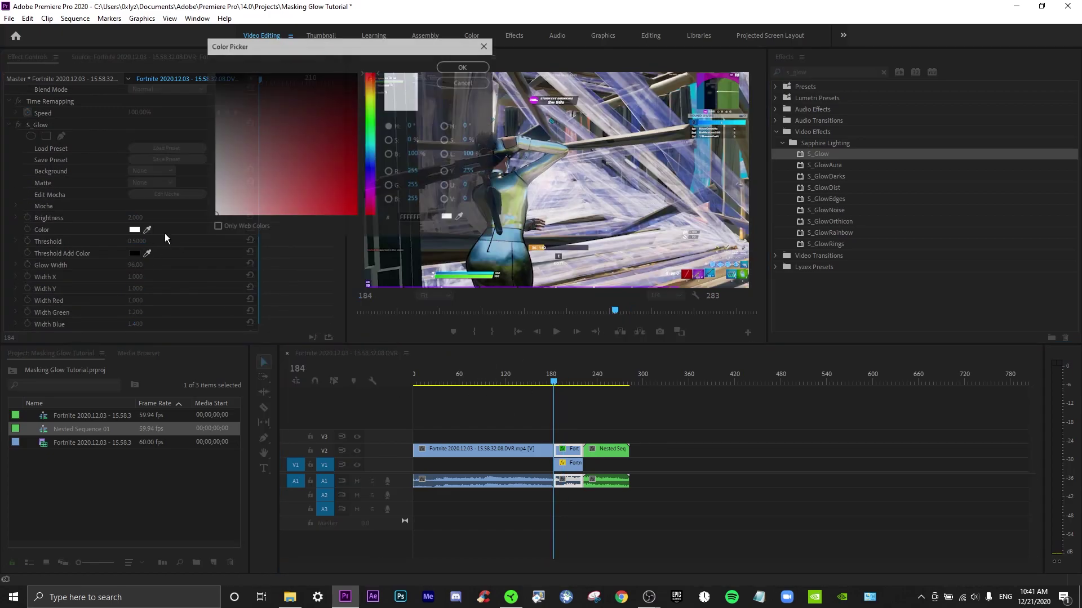
left_click(374, 145)
left_click(357, 184)
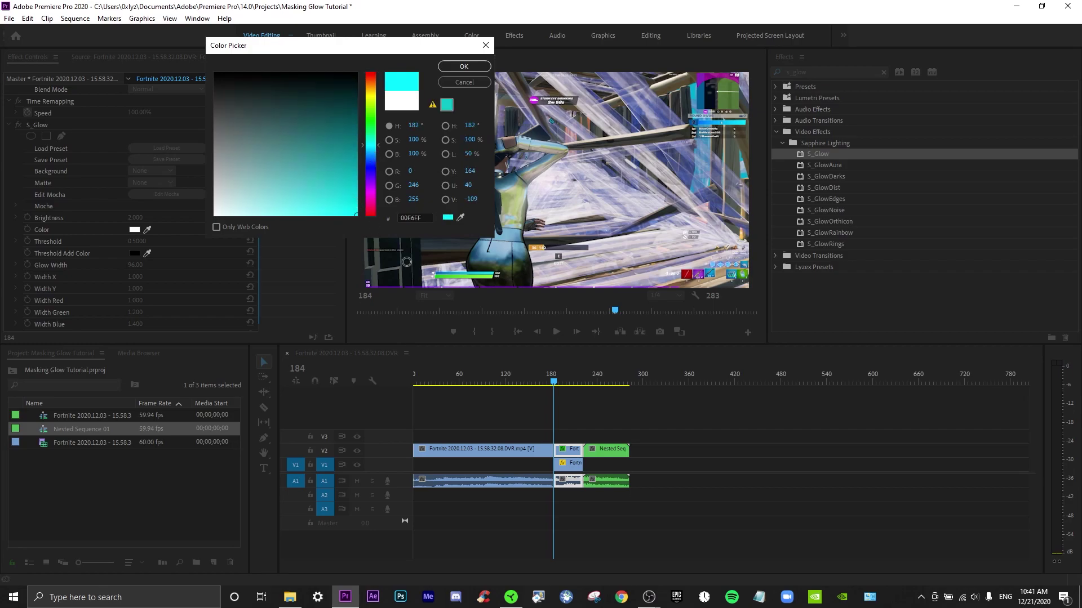
left_click(450, 68)
Preview the cyan glow over the masked section and set the S_Glow brightness to 4 at frame 211.
left_click(519, 379)
key("space")
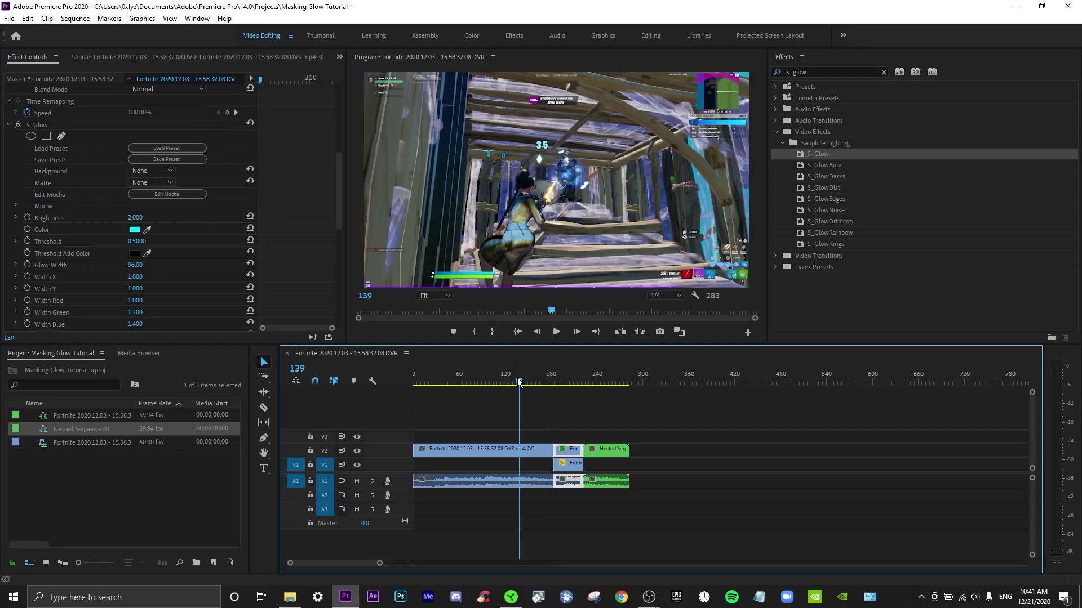
left_click_drag(519, 378, 556, 386)
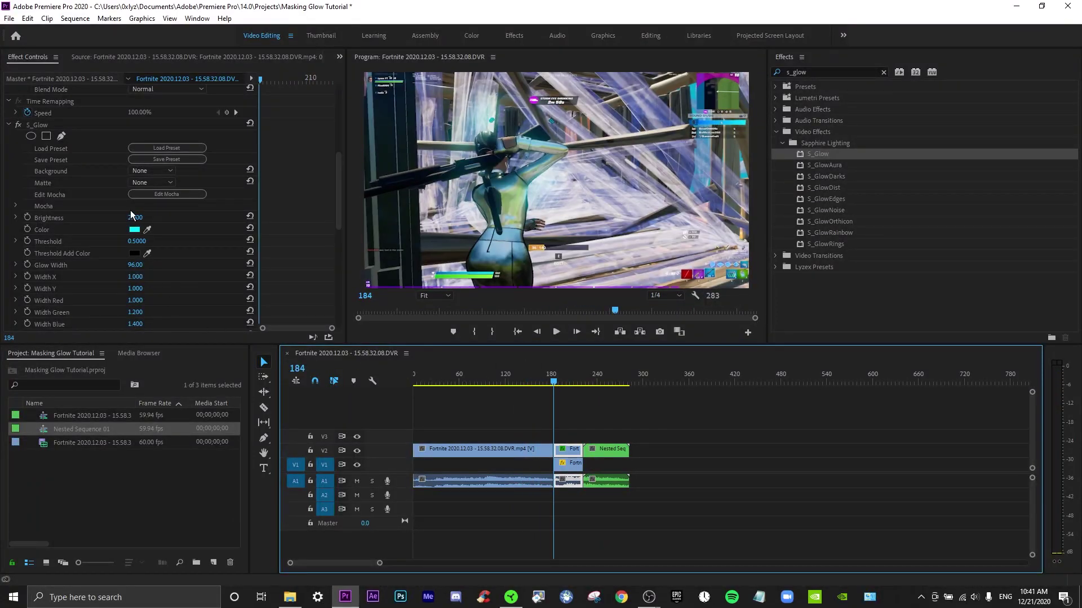
left_click(141, 266)
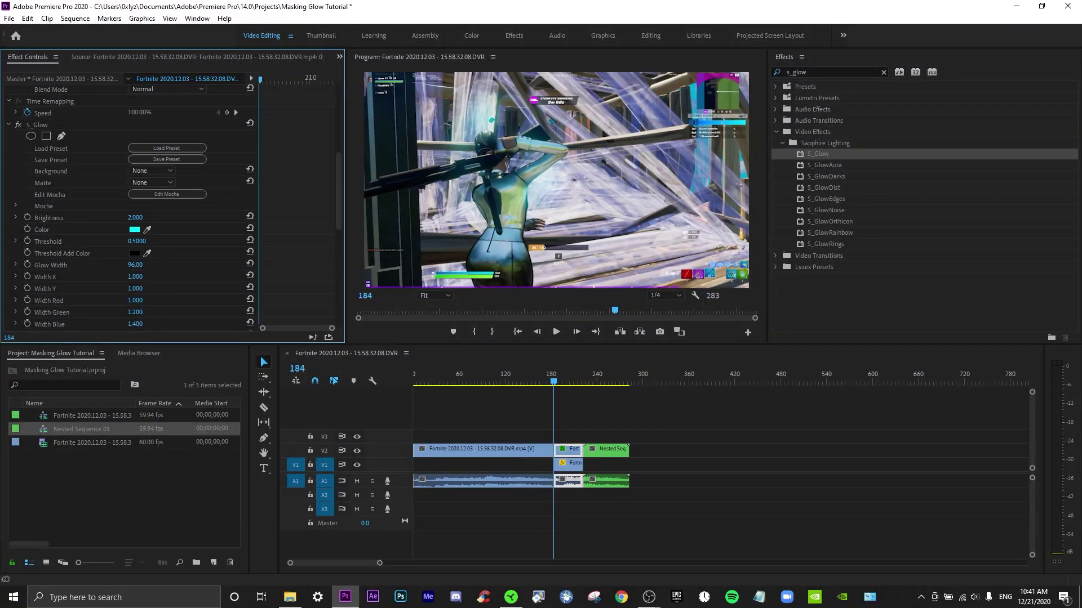
left_click_drag(557, 382, 576, 382)
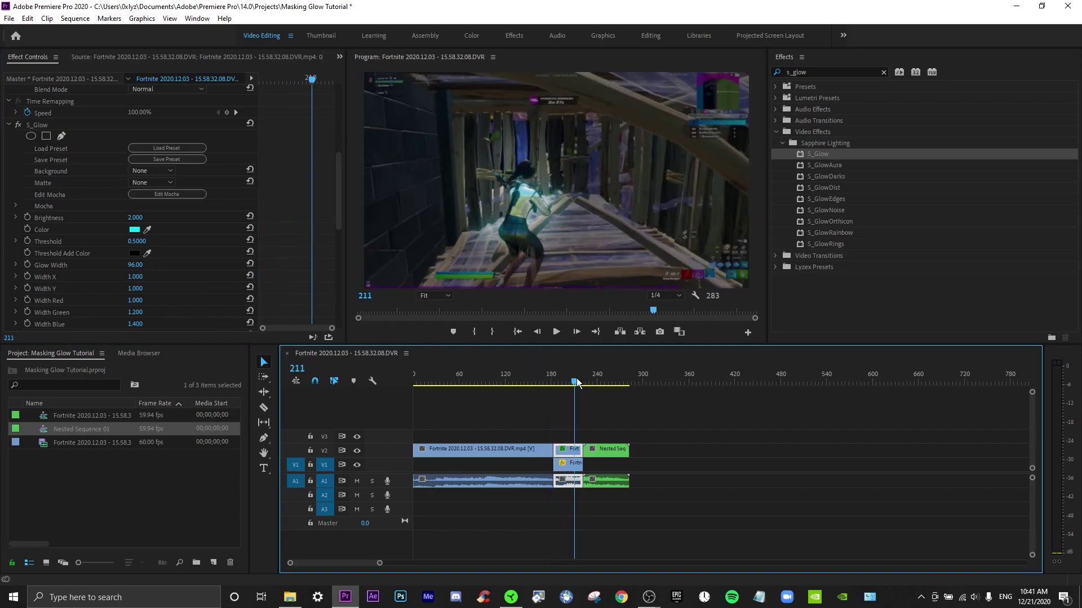
left_click_drag(135, 217, 143, 218)
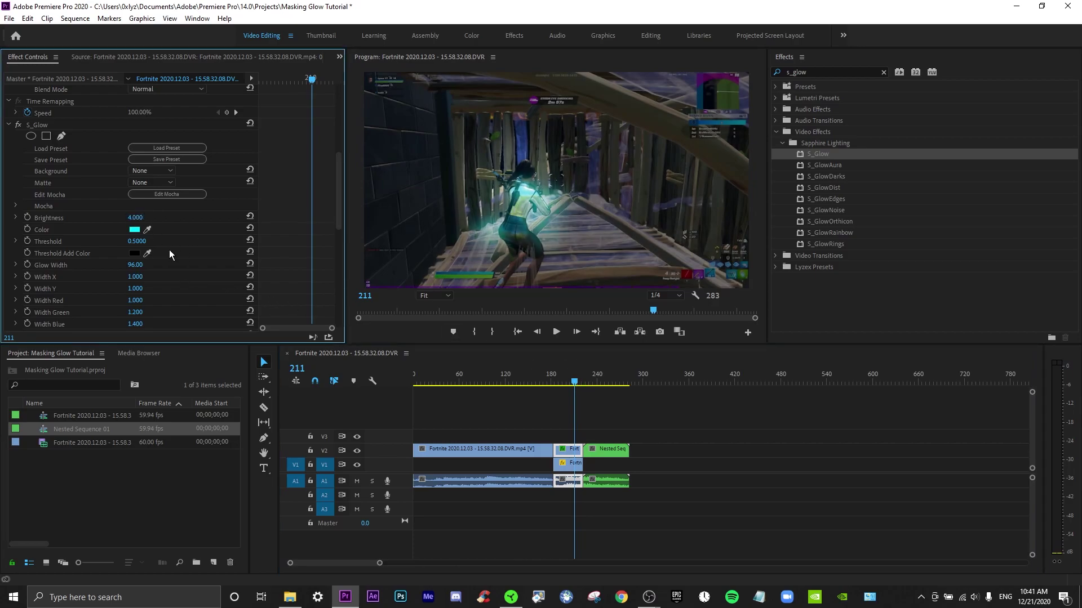
Try S_Glow threshold values of 0.7 and 0.3 on the masked clip, and return the threshold to 0.5.
left_click(141, 241)
type("0.7")
key("Return")
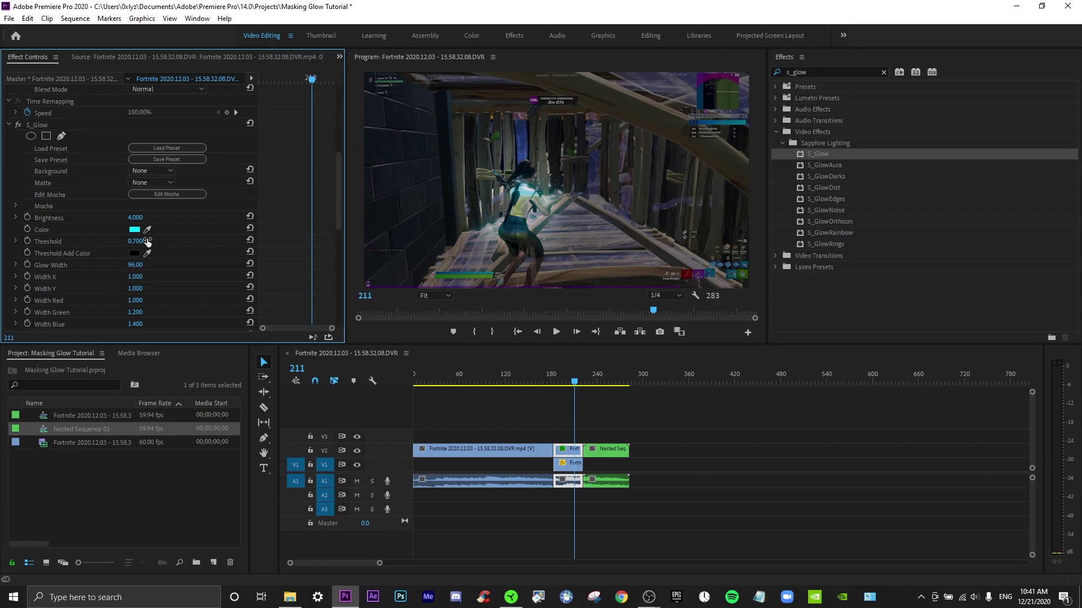
left_click(143, 241)
type("0.3")
key("Return")
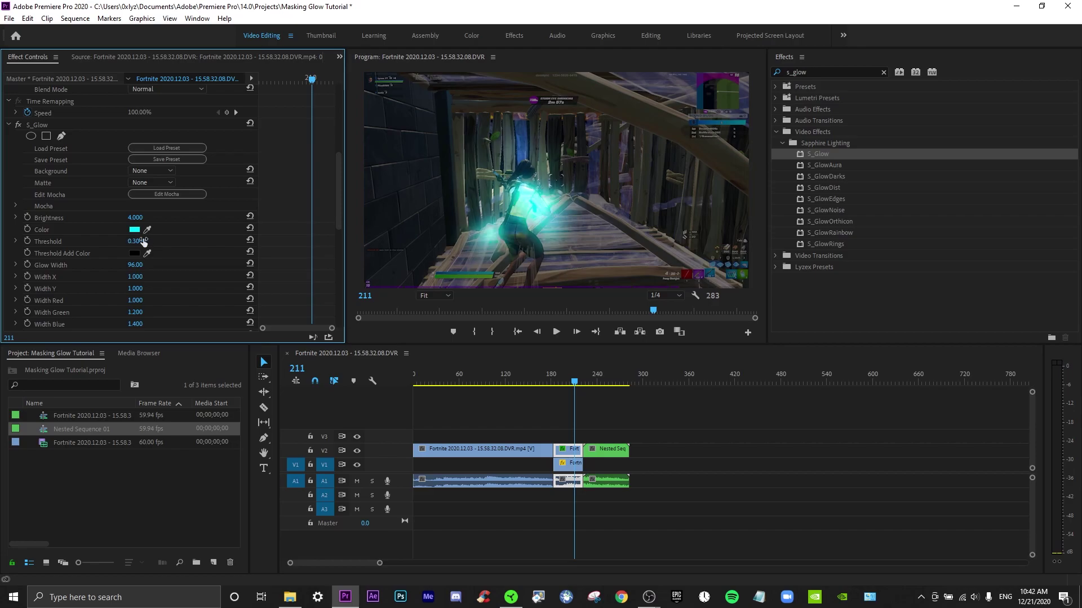
left_click(144, 241)
type("0.5")
key("Return")
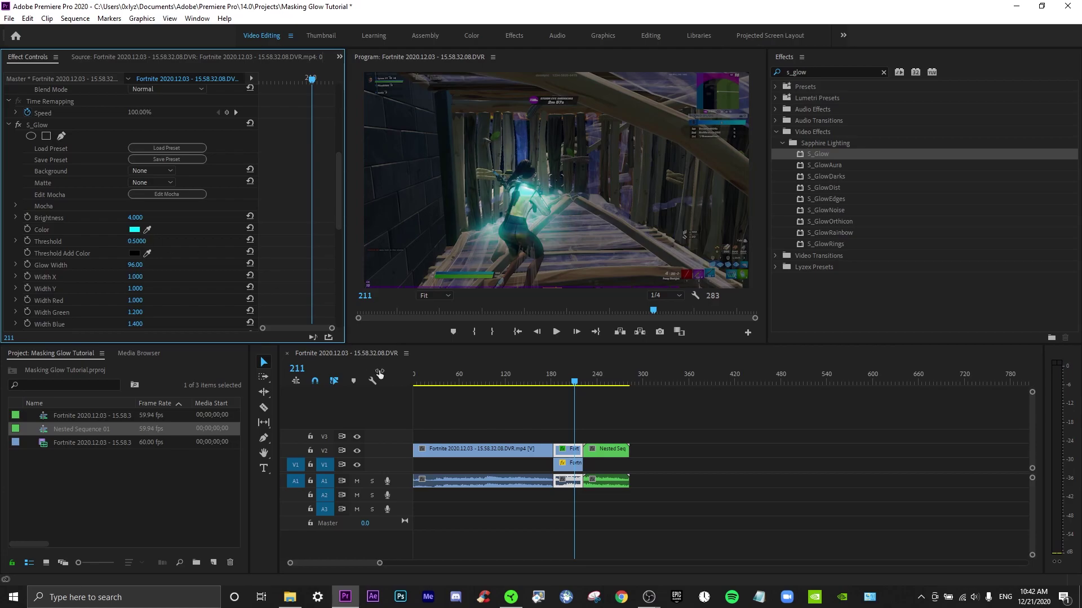
Play back the sequence repeatedly around the masked section to review the glow and background fade, ending at frame 184.
left_click(551, 378)
key("space")
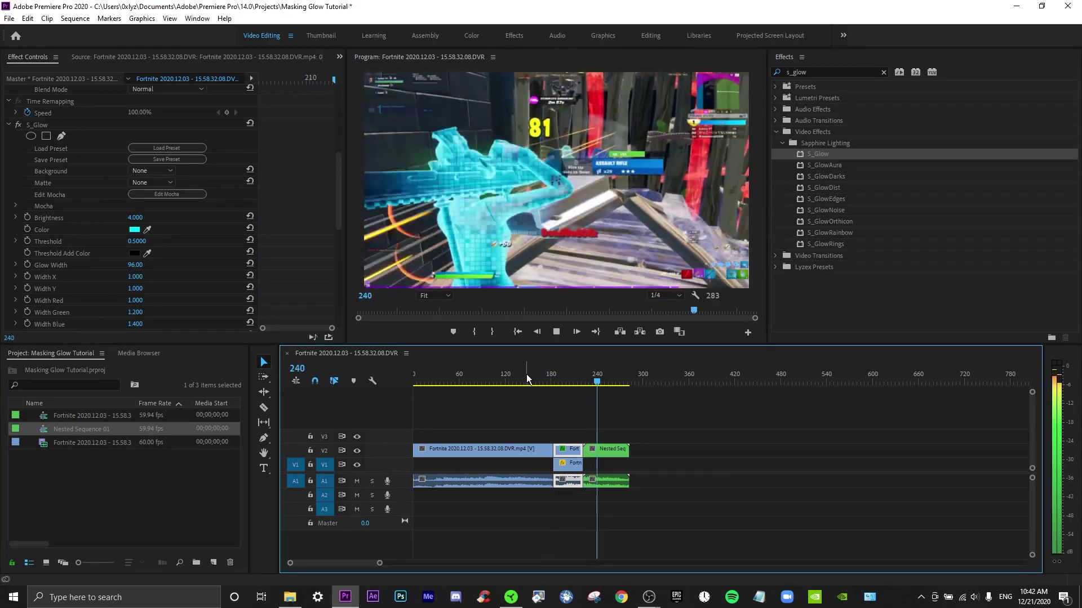
left_click(537, 378)
key("space")
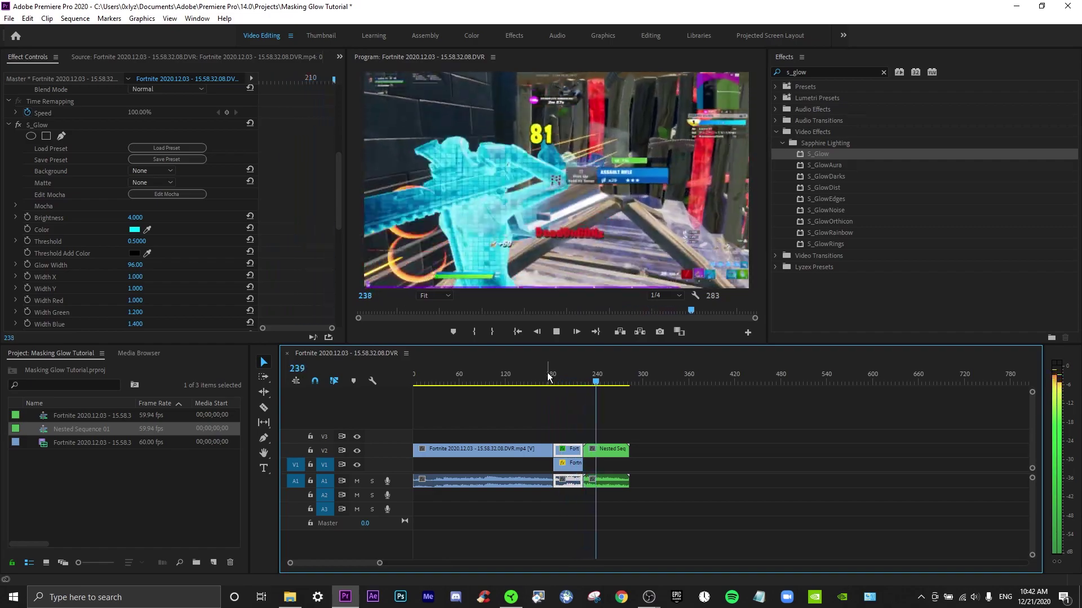
left_click_drag(573, 377, 509, 376)
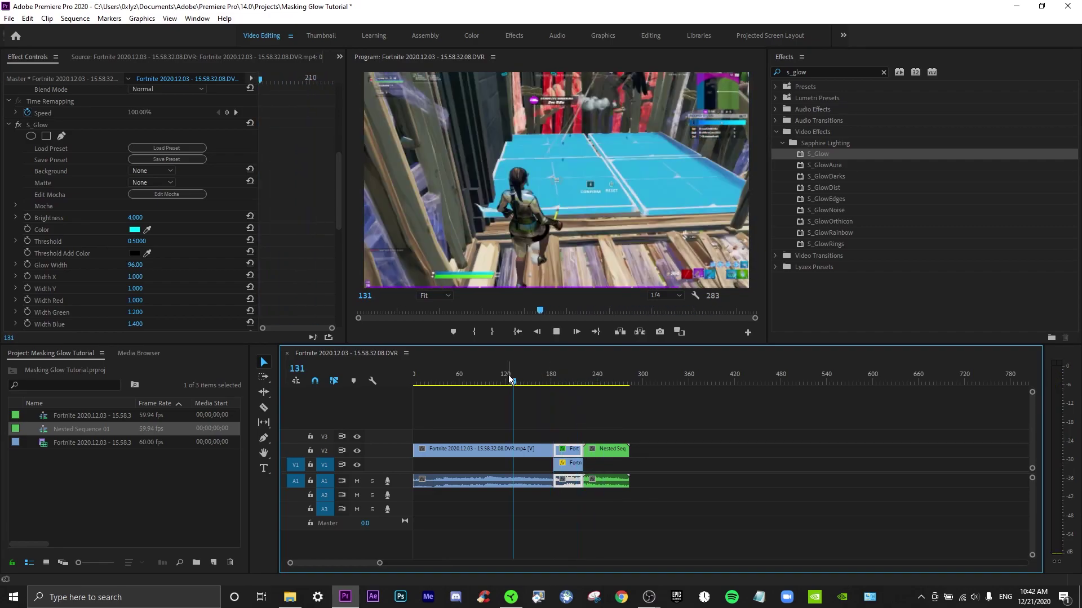
key("space")
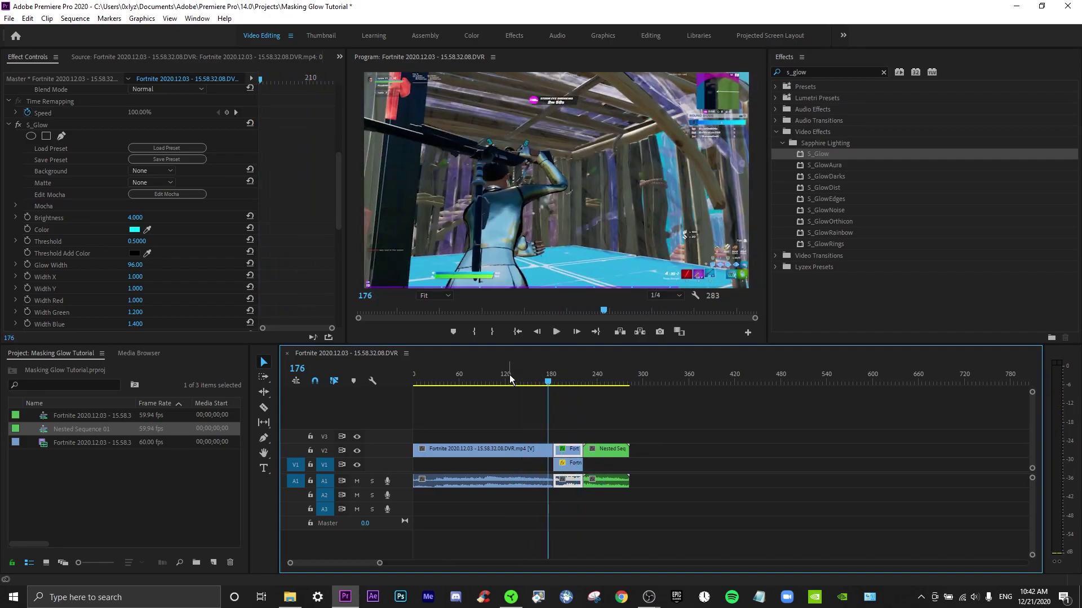
left_click_drag(530, 379, 556, 384)
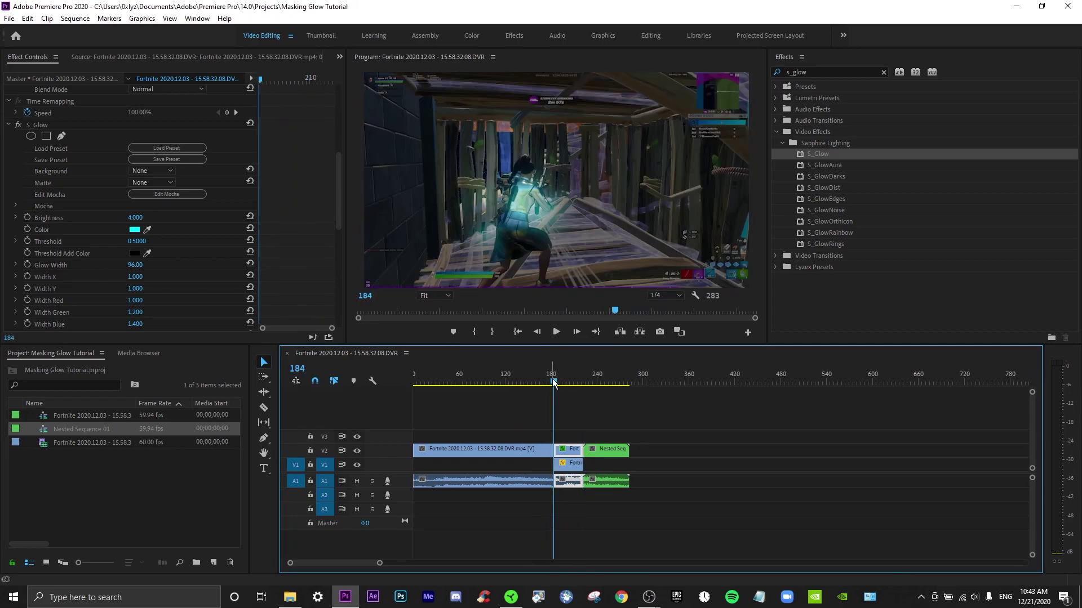
key("space")
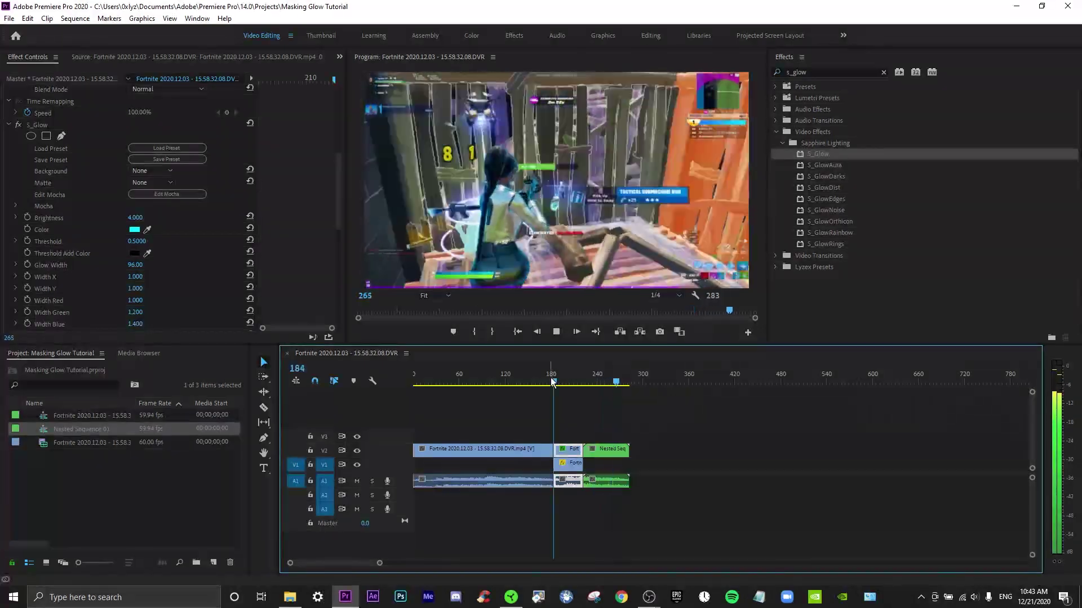
mouse_move(553, 382)
left_mouse_down()
mouse_move(579, 382)
mouse_move(531, 381)
left_mouse_up()
key("space")
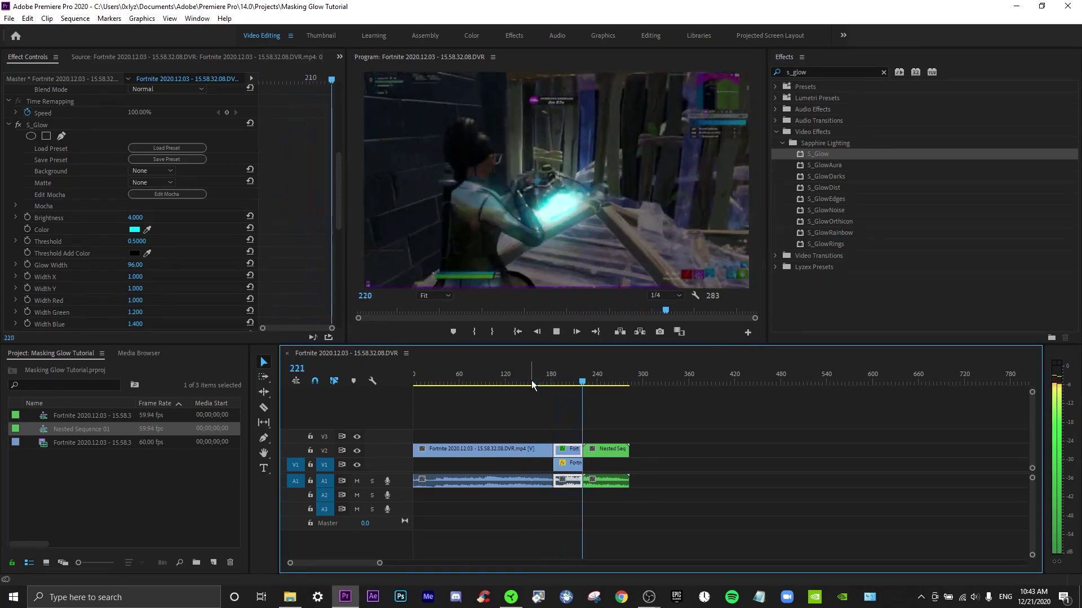
left_click_drag(541, 381, 552, 384)
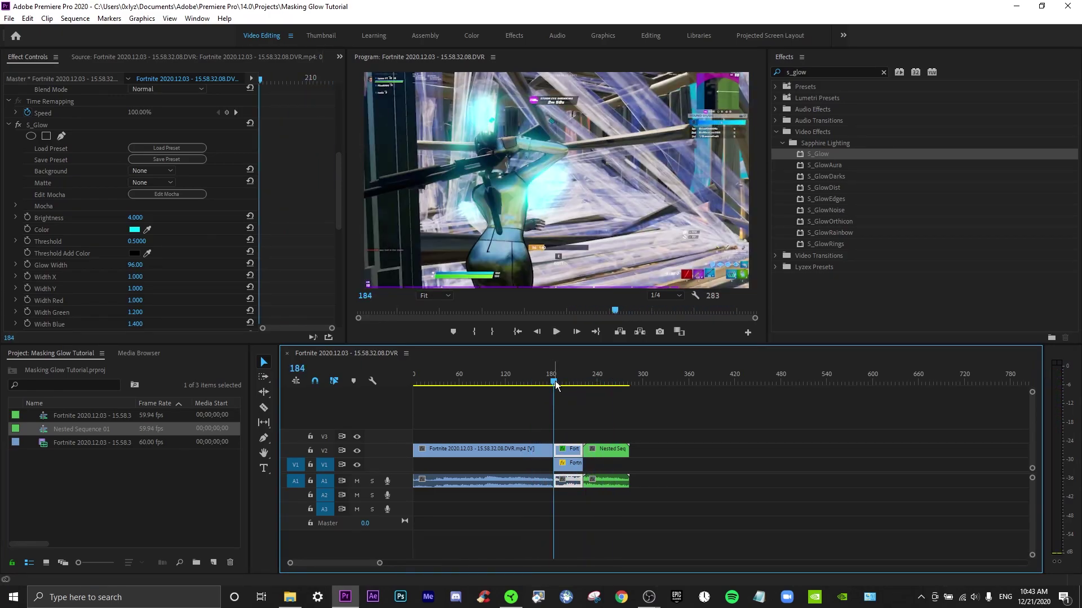
Replace the effects search with s_shake to find the Sapphire shake effect.
left_click(810, 68)
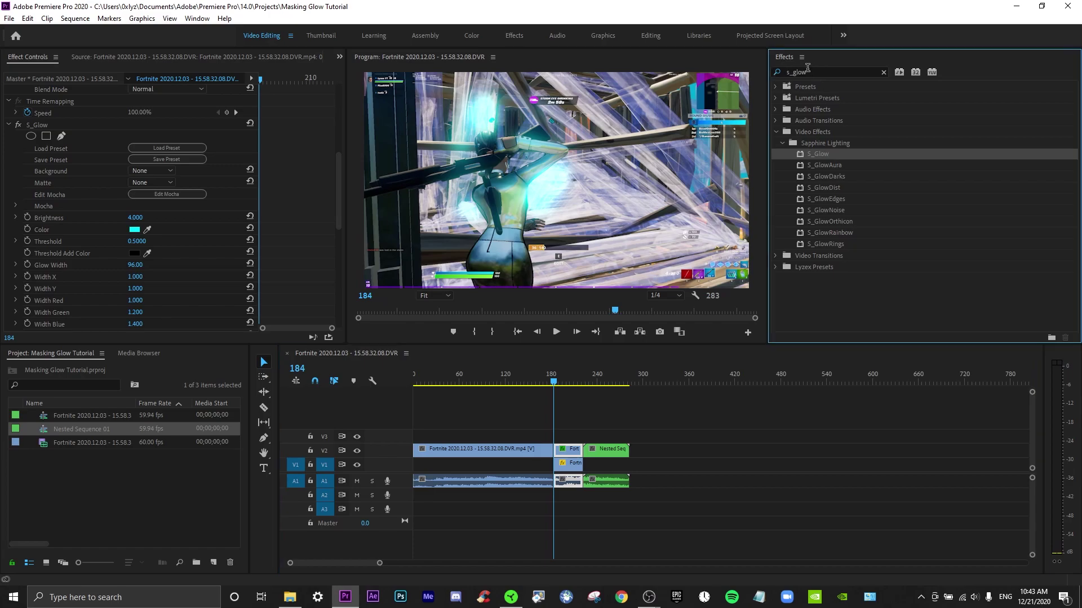
left_click_drag(847, 69, 777, 72)
type("s_shake")
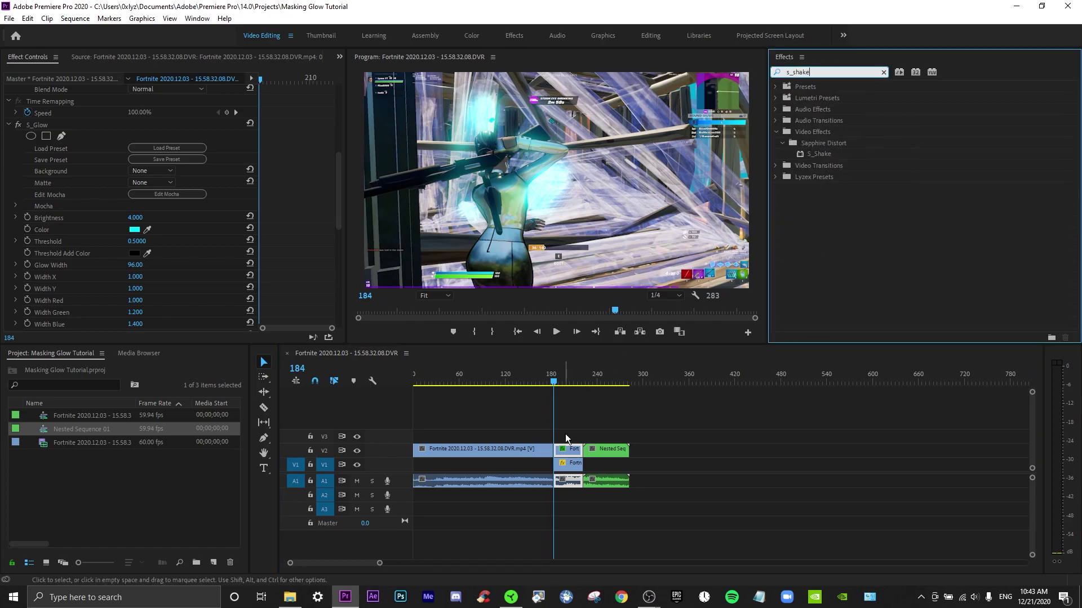
Nest the stacked V1 and V2 clips under the default name and move the nested clip up to track V2.
left_click_drag(566, 434, 567, 467)
right_click(565, 450)
left_click(618, 293)
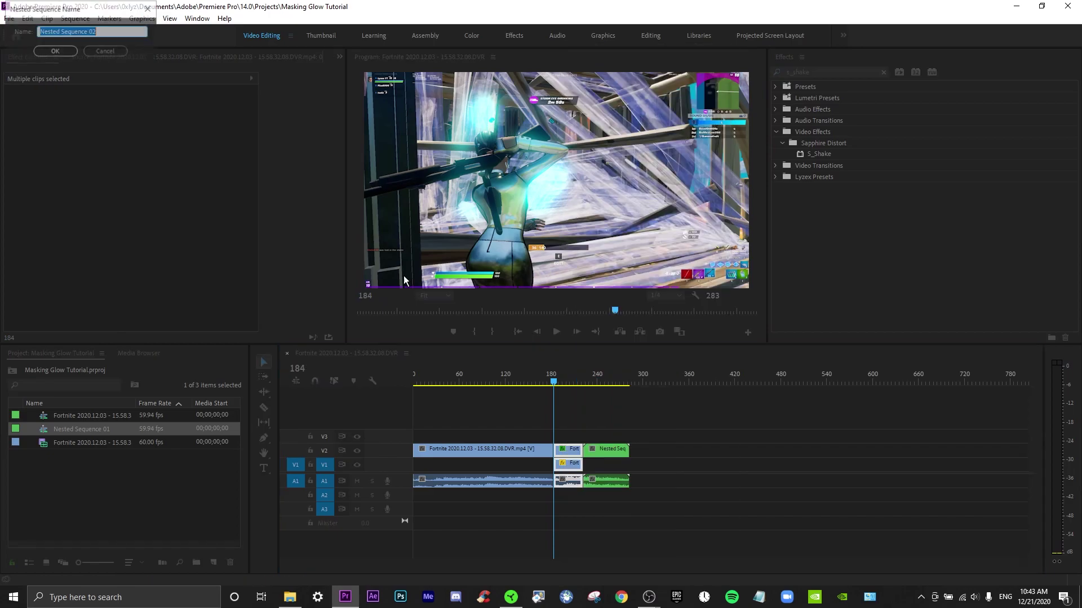
left_click(55, 50)
key("space")
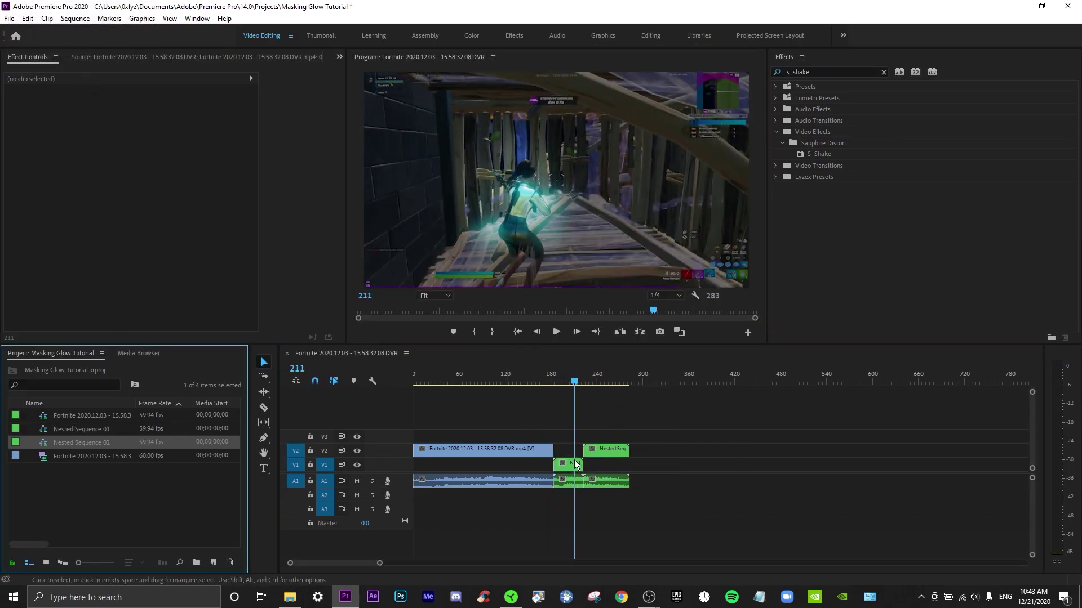
left_click_drag(577, 463, 577, 450)
Apply the S_Shake effect to the new nested clip and bring up its shake axis settings at frame 184.
left_click_drag(819, 153, 569, 449)
left_click(560, 383)
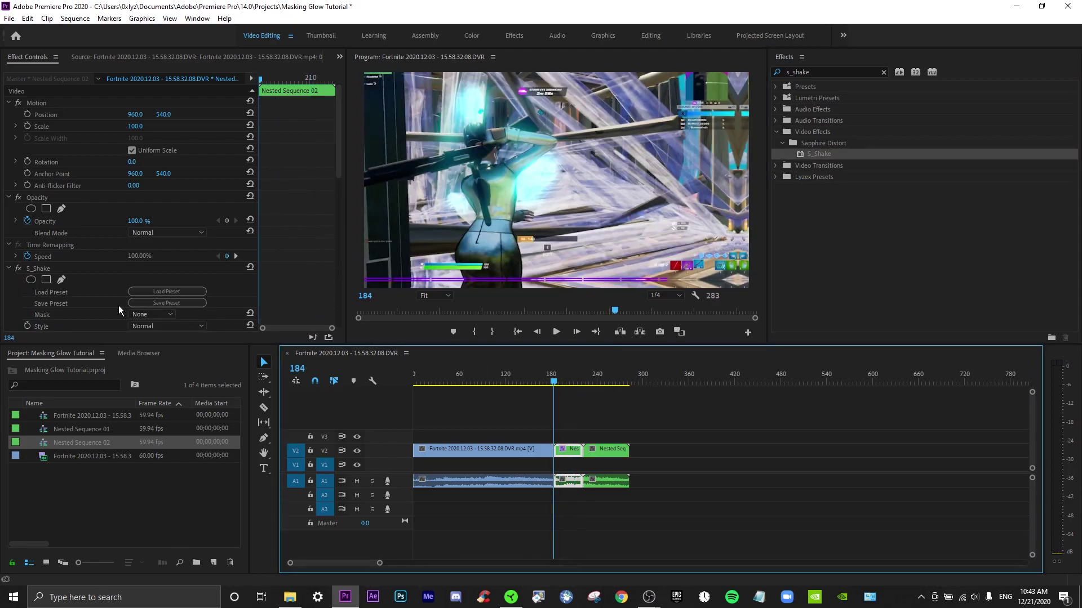
scroll(96, 298, "down", 5)
scroll(50, 264, "down", 3)
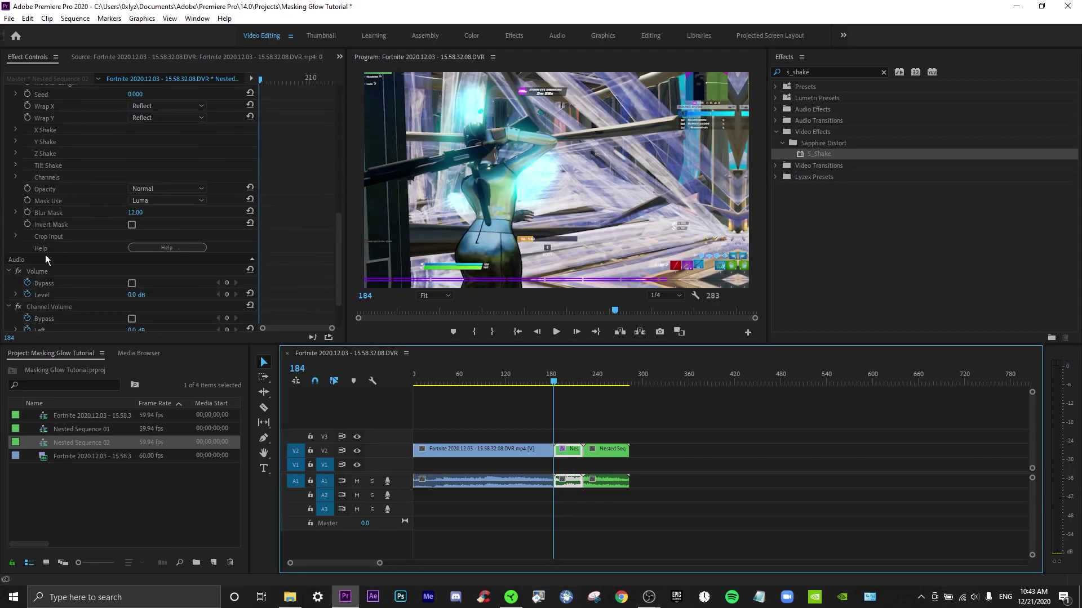
Set the Z Rand Freq of S_Shake to 0 and lower its Z Wave Freq.
left_click(16, 165)
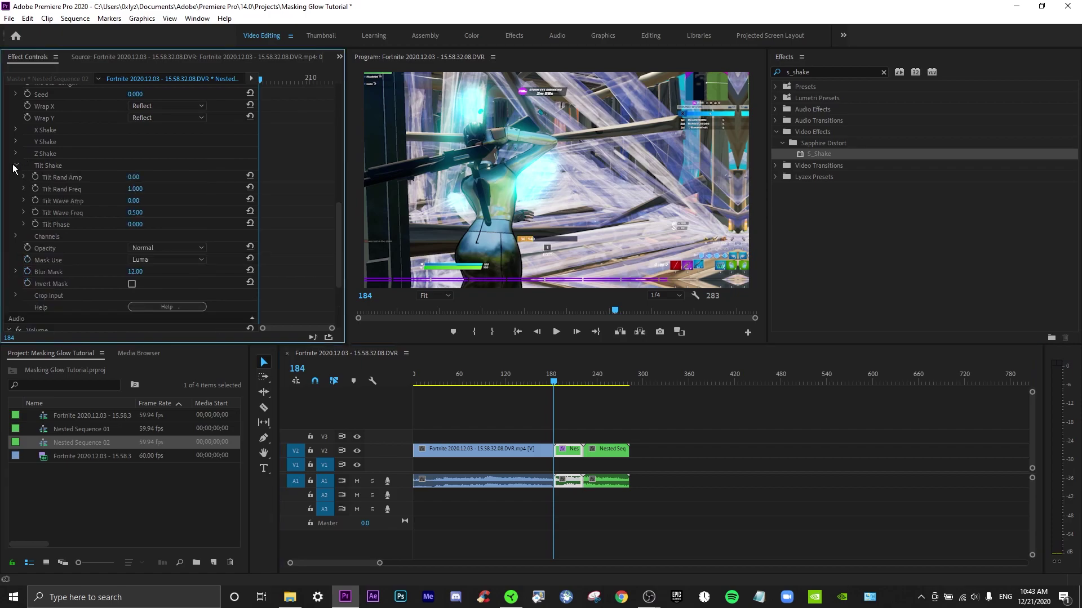
left_click(16, 165)
left_click(15, 154)
left_click_drag(137, 177, 127, 177)
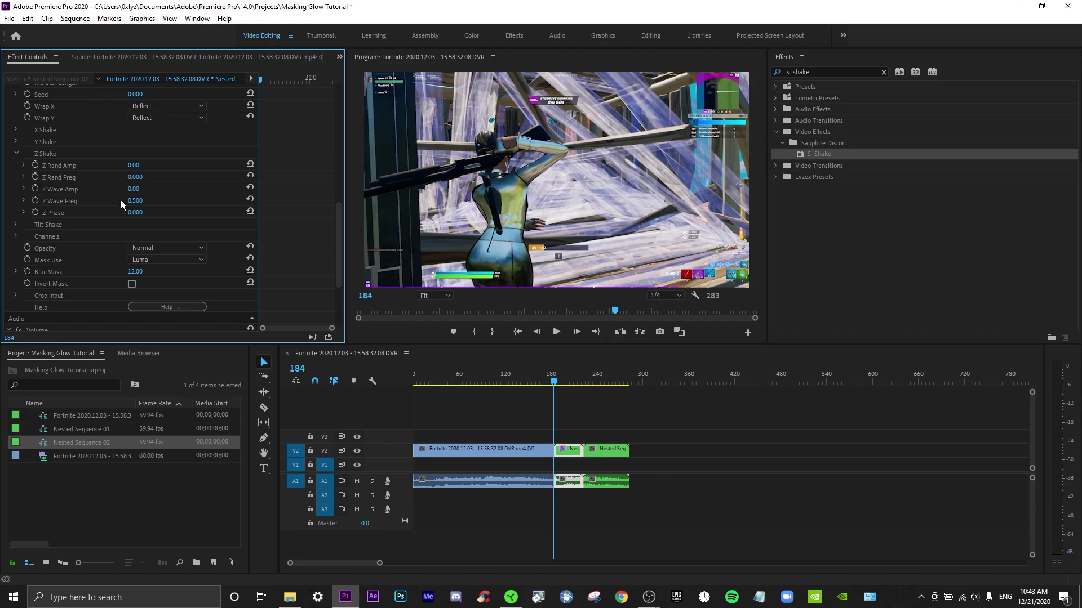
left_click_drag(139, 202, 120, 193)
left_click(18, 153)
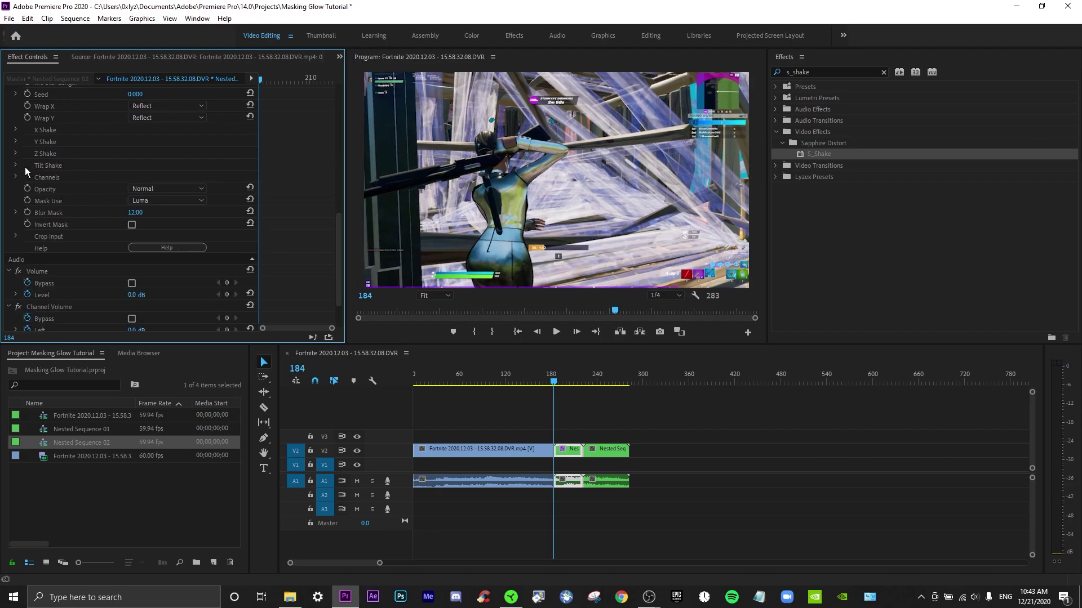
Set the Tilt Rand Freq and Tilt Wave Freq of S_Shake to 0.
left_click(17, 165)
left_click_drag(136, 190, 127, 213)
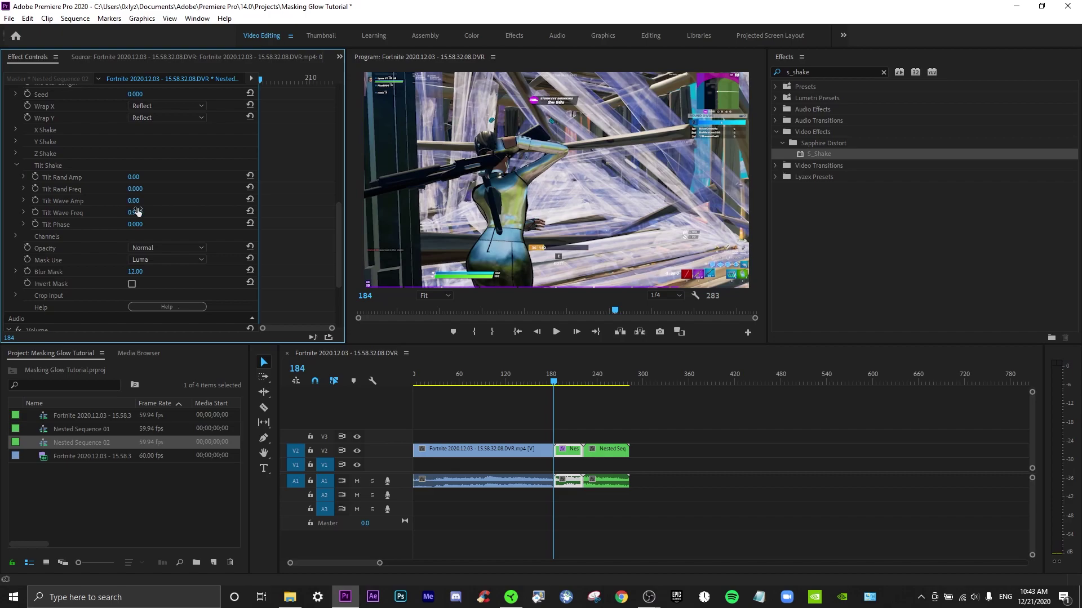
left_click(16, 165)
Set the X Rand Freq of S_Shake to 0 and the X Wave Freq to 0.1.
left_click(16, 130)
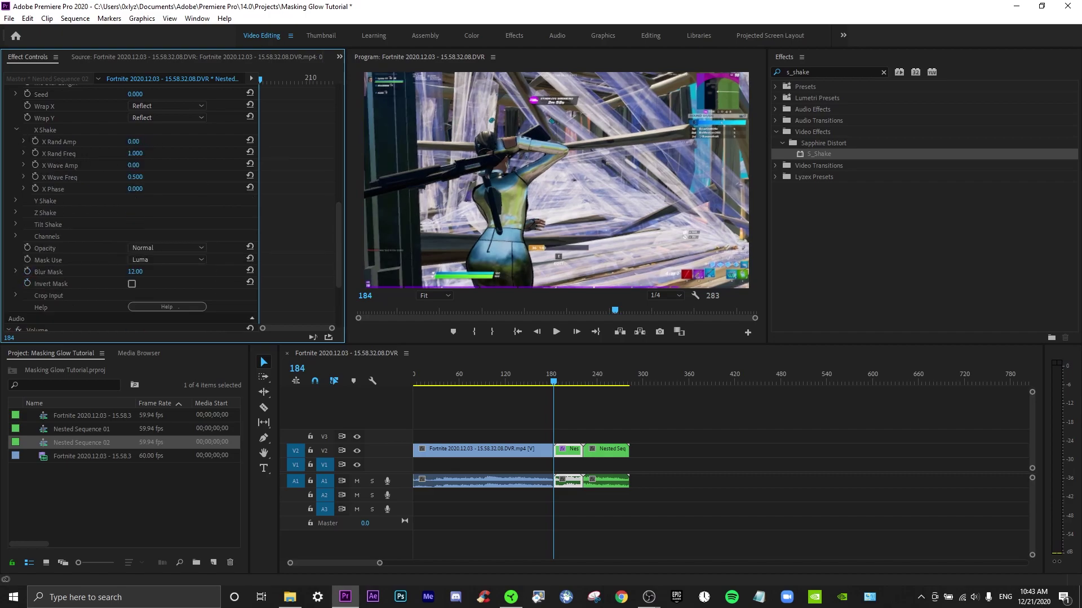
left_click_drag(144, 179, 79, 148)
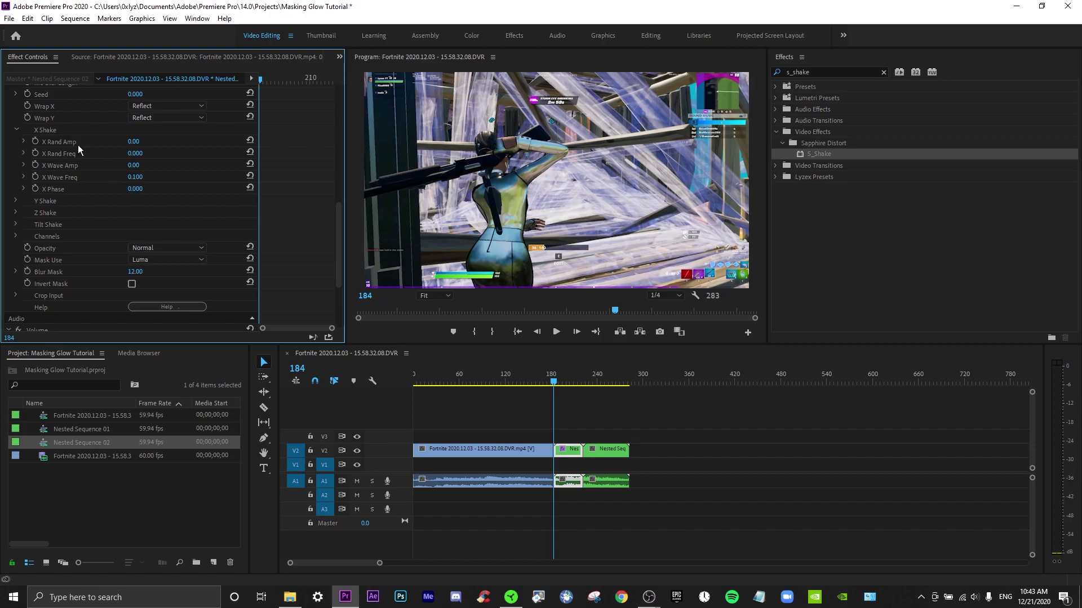
left_click(16, 131)
Set the Y Rand Amp of S_Shake to 2 on the nested clip.
left_click(16, 142)
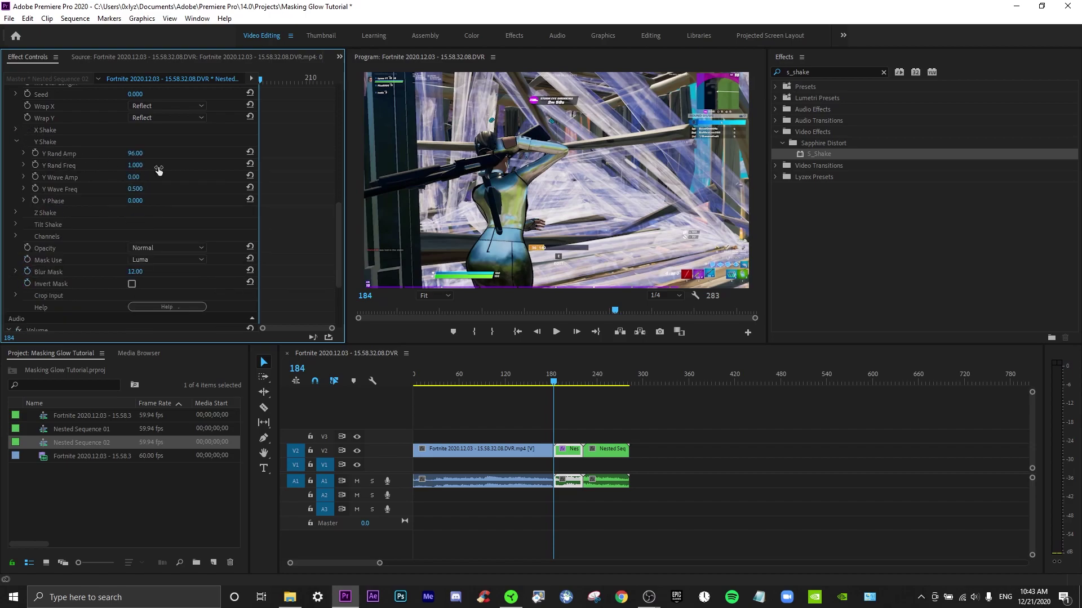
left_click(143, 151)
type("2")
key("Return")
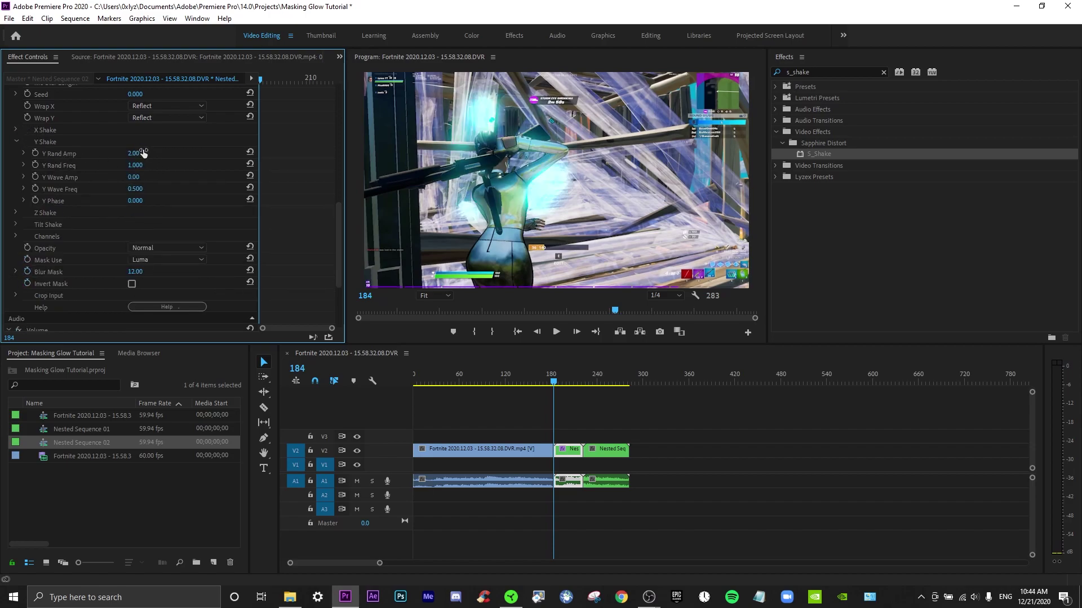
Play back the first nested clip and the footage around it to check the vertical S_Shake.
key("space")
key("space")
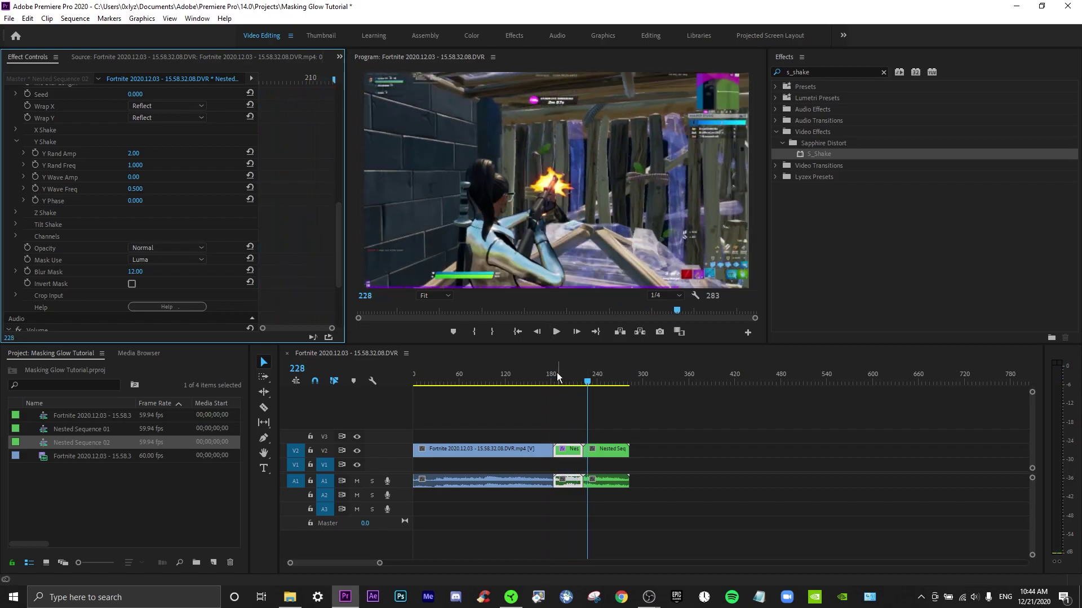
left_click_drag(555, 380, 566, 381)
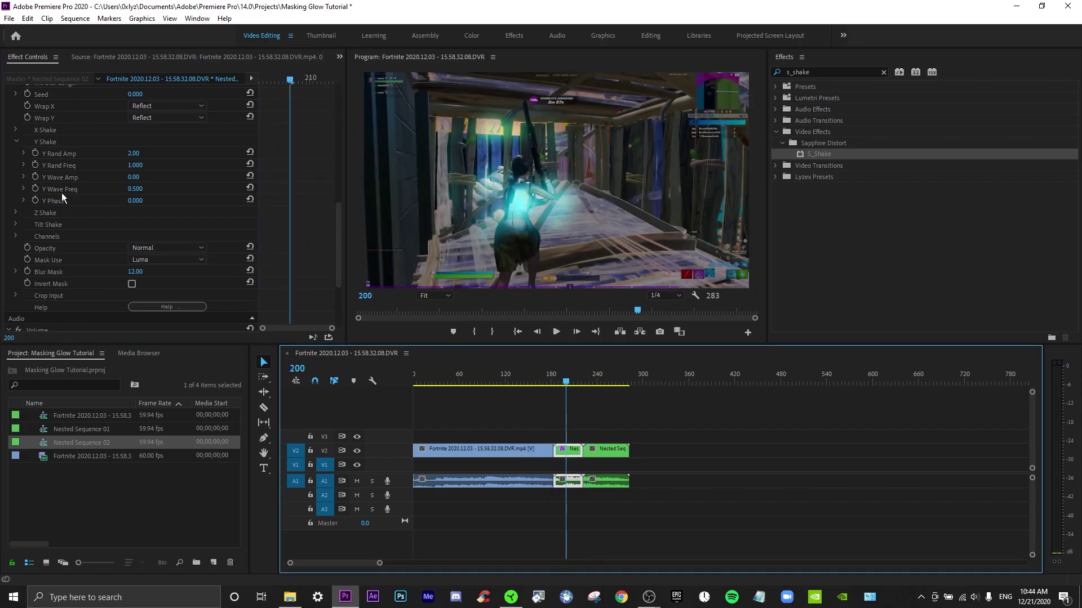
left_click(16, 141)
scroll(94, 172, "up", 4)
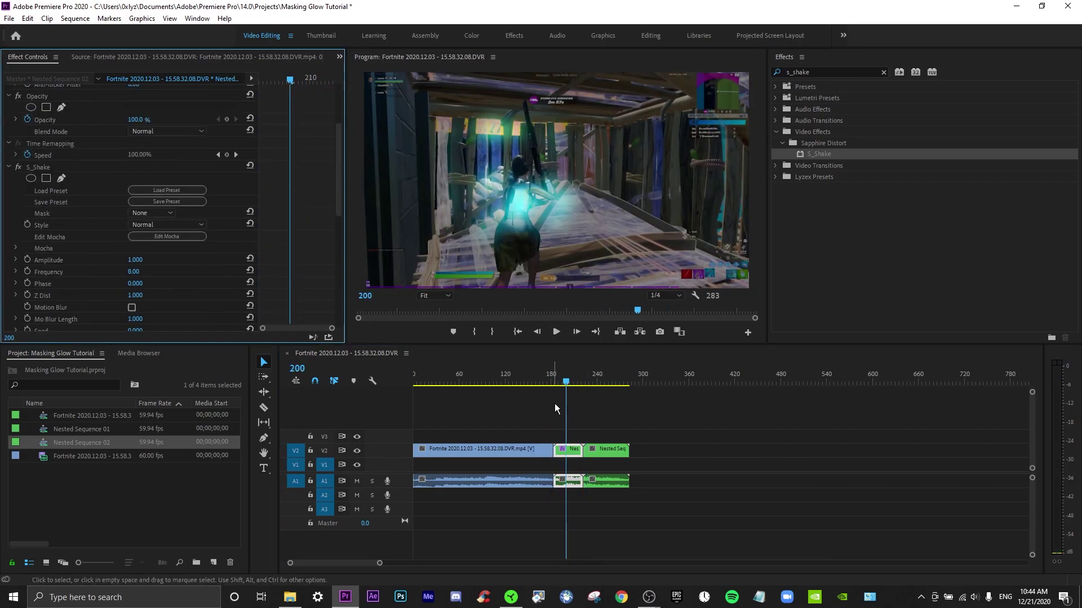
left_click(509, 376)
key("space")
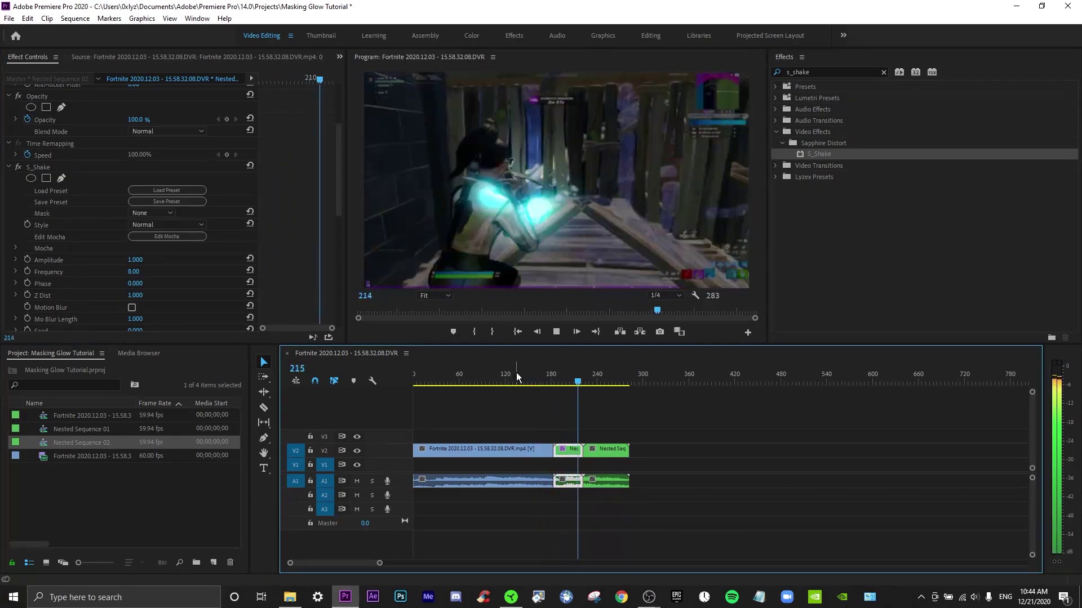
left_click_drag(518, 375, 551, 379)
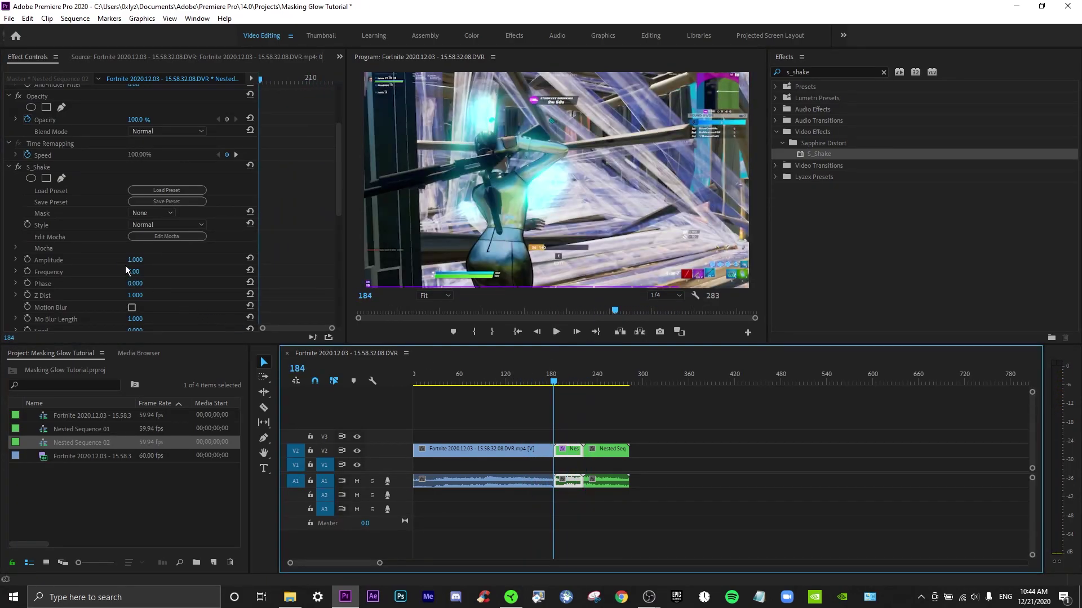
Set the S_Shake Frequency to 32 and keyframe its Amplitude at 0 at the start of the first nested clip.
scroll(70, 249, "down", 2)
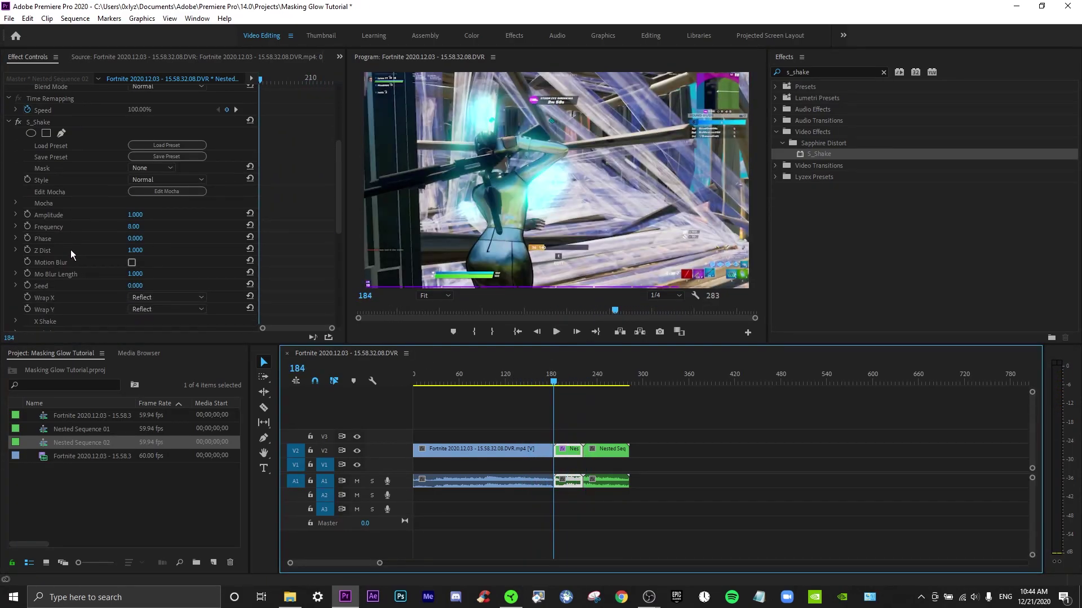
left_click(133, 227)
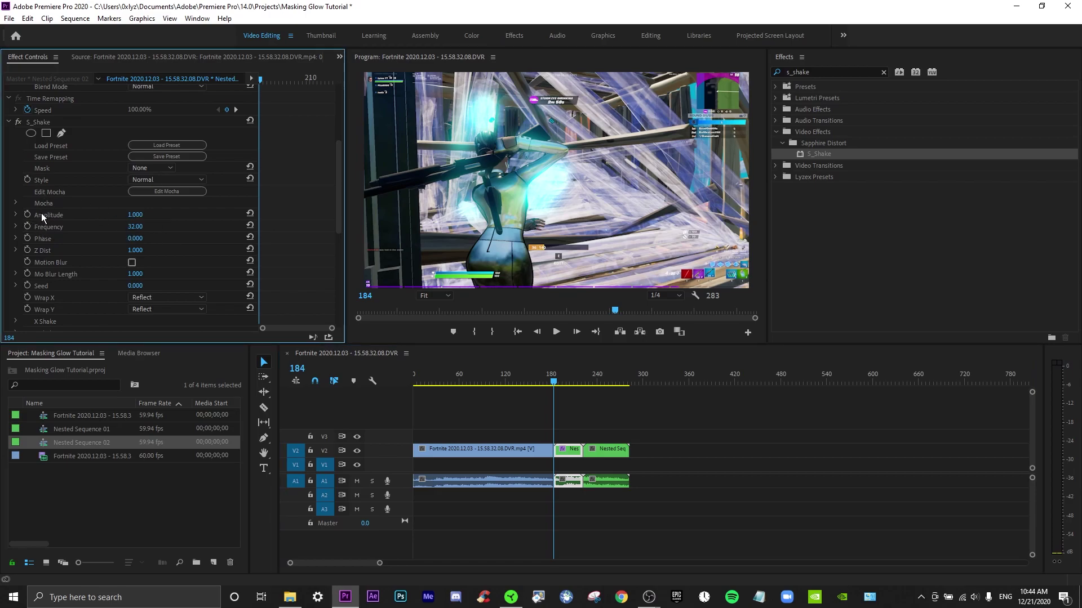
left_click(136, 216)
type("0")
key("Return")
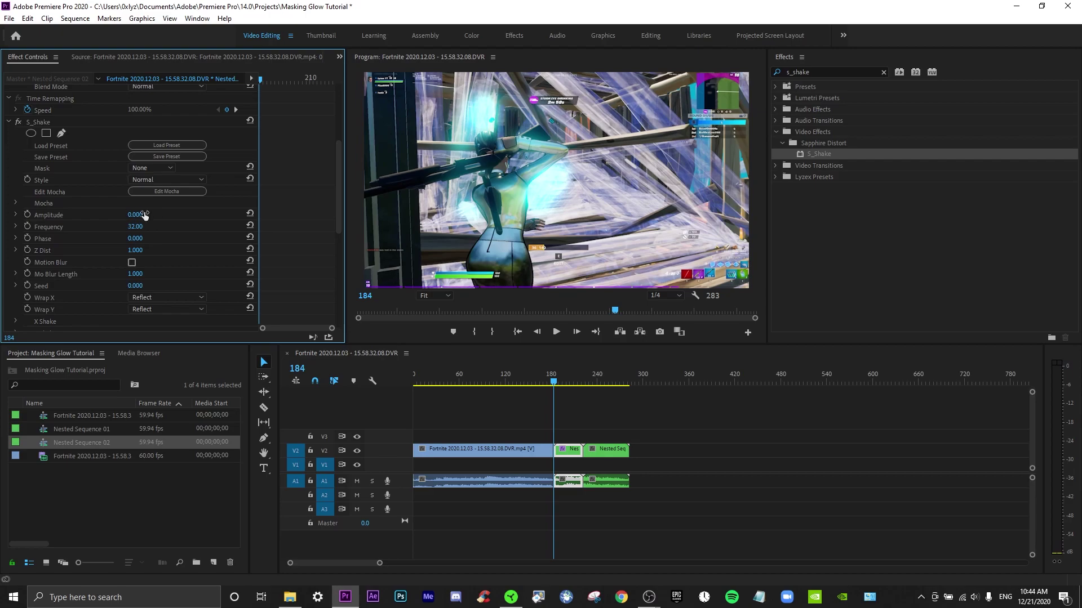
left_click(27, 214)
Add an S_Shake Amplitude keyframe of 1 at the end of the first nested clip and preview the buildup.
left_click_drag(260, 80, 335, 84)
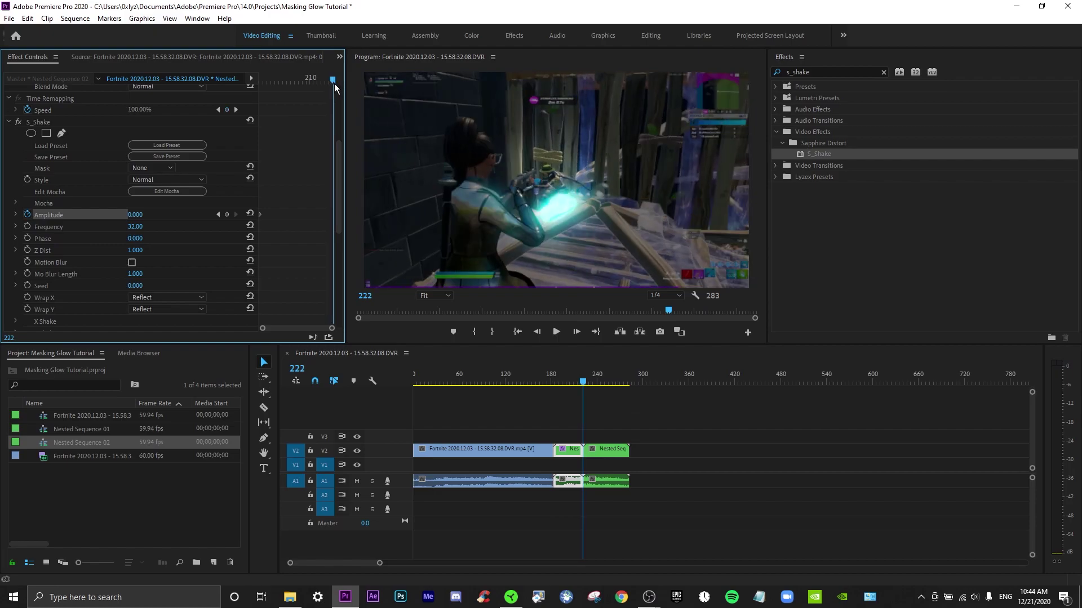
left_click(138, 215)
type("1")
key("Return")
left_click(535, 372)
key("space")
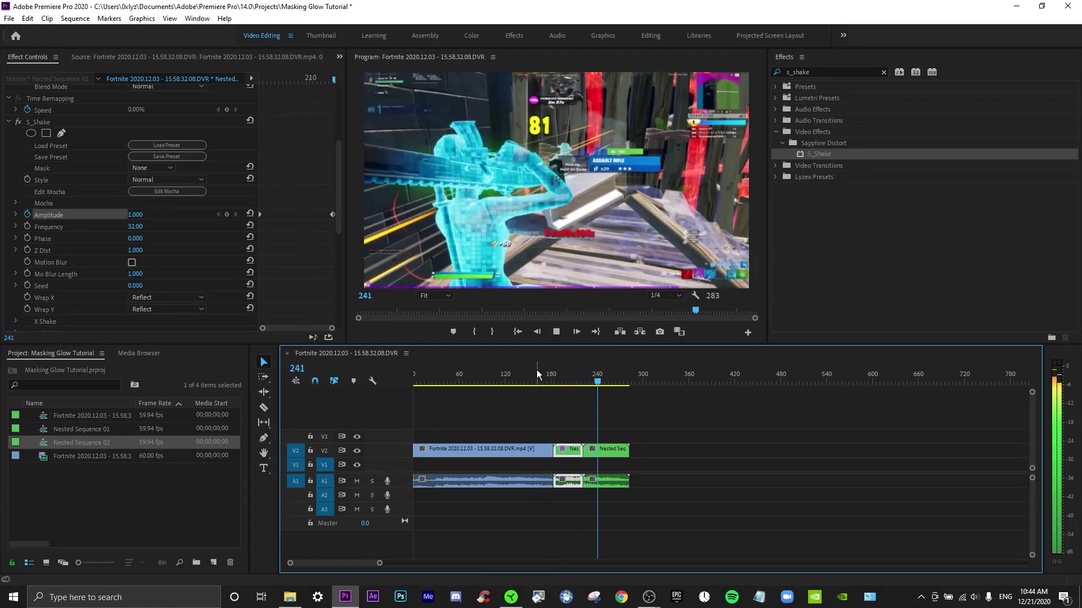
key("space")
Set the Y Rand Amp of S_Shake to 8 and preview the shake.
scroll(66, 273, "down", 5)
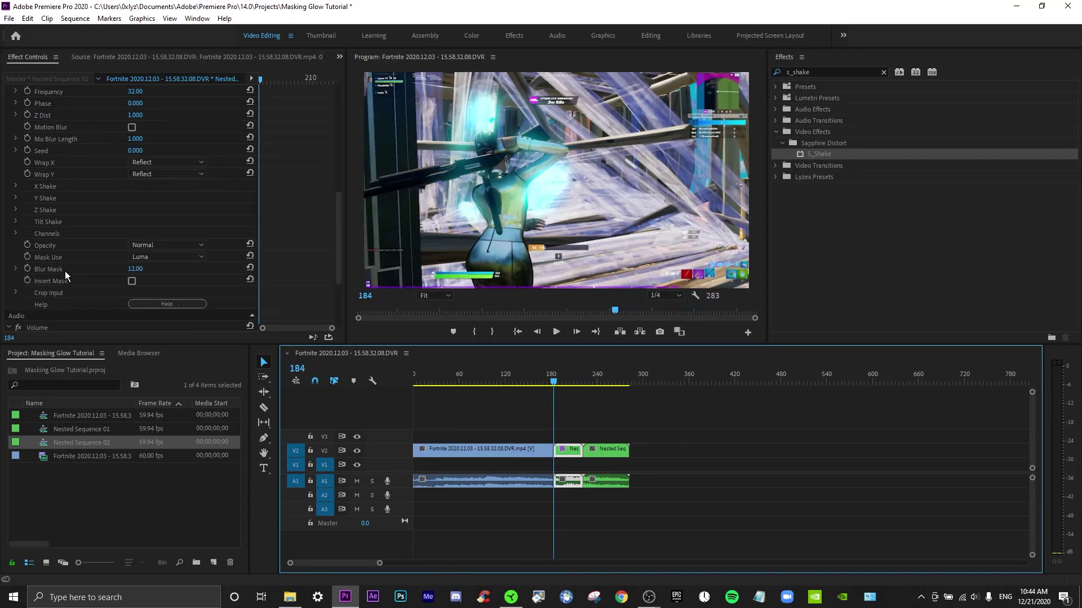
left_click(15, 197)
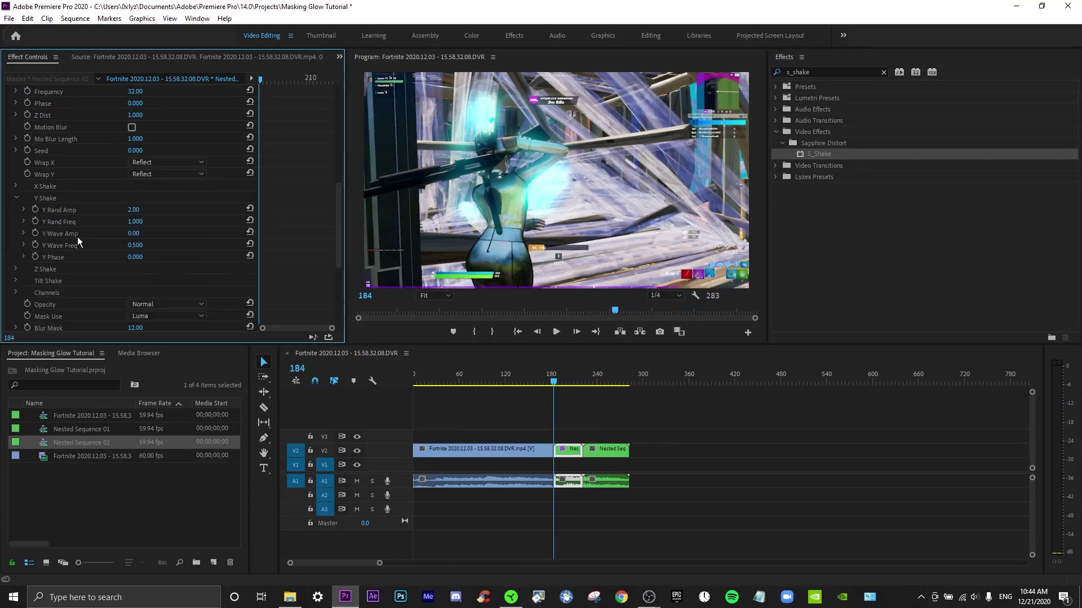
left_click(143, 207)
type("8")
key("Return")
key("space")
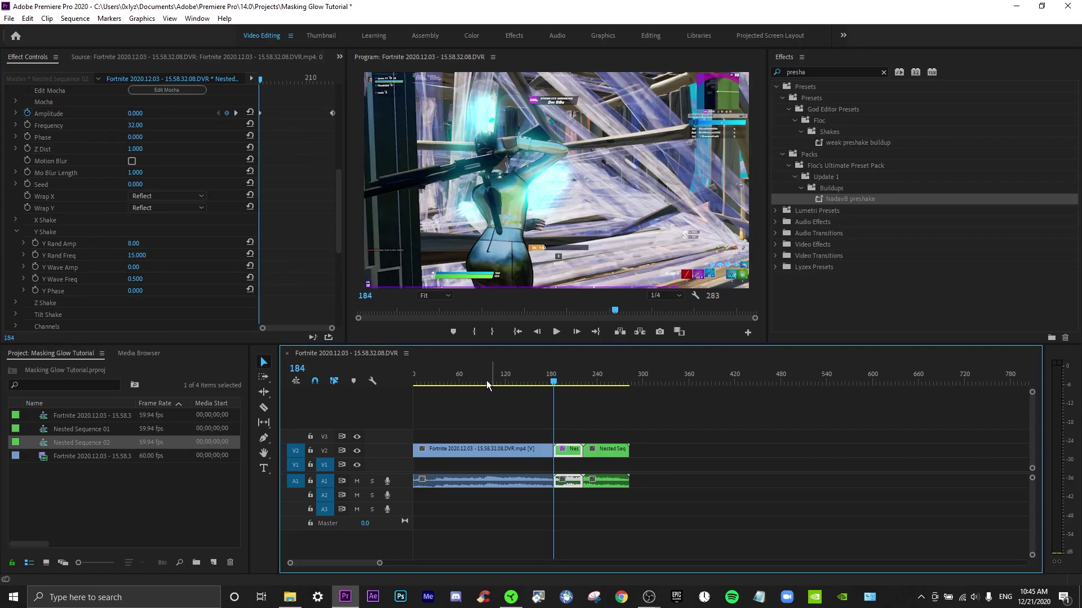
Set the Y Rand Amp of S_Shake to 200 and preview the nested clip.
left_click(143, 242)
type("20")
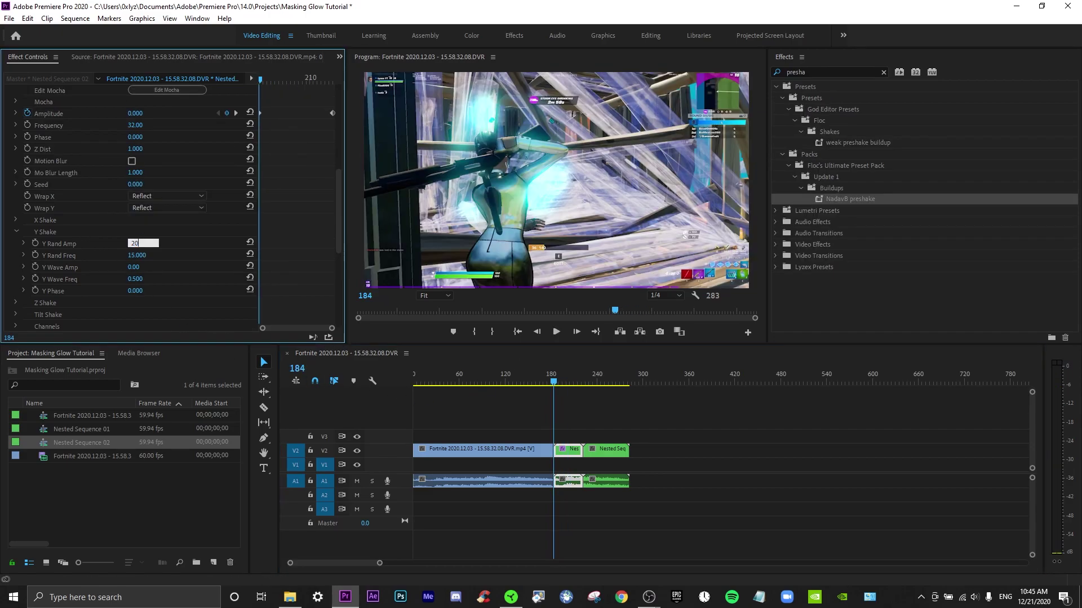
type("0")
key("Return")
left_click(542, 372)
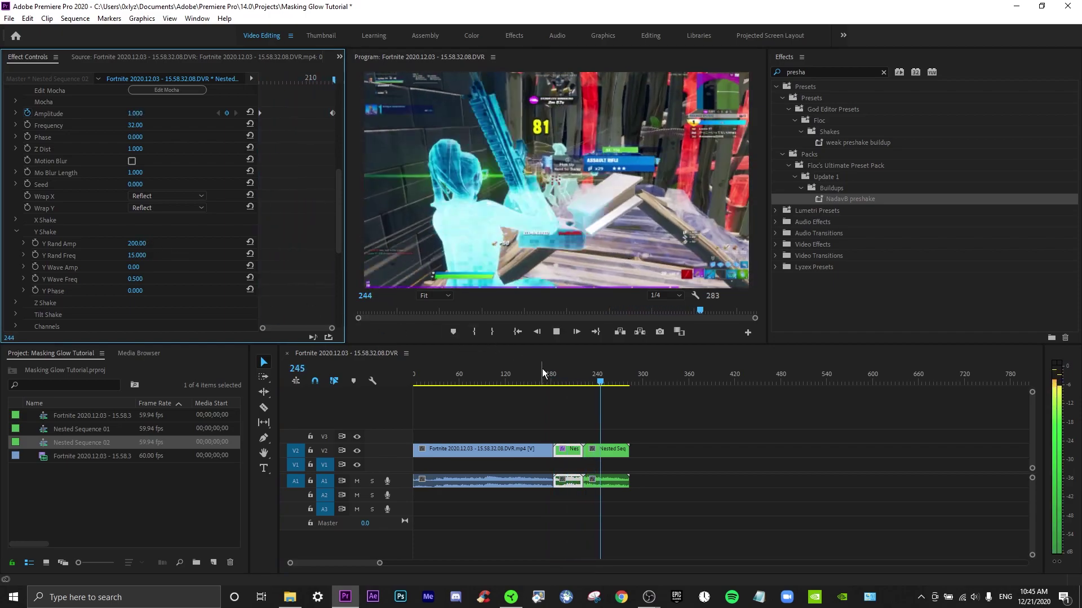
left_click(543, 373)
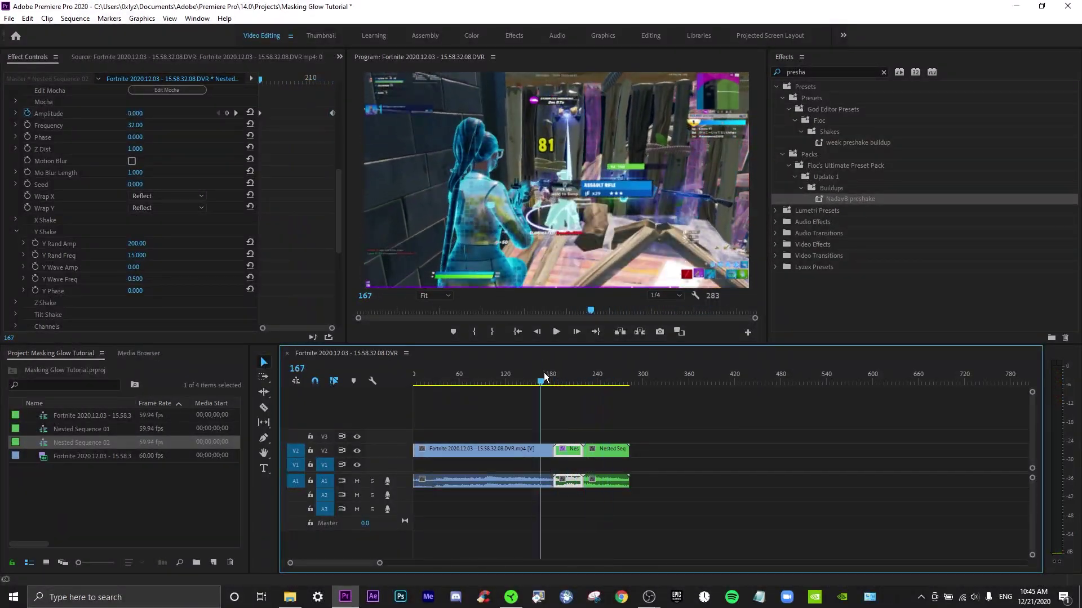
key("space")
Set the Y Rand Freq of S_Shake to 2 and replay the nested section several times to check the shake.
left_click(132, 256)
type("2")
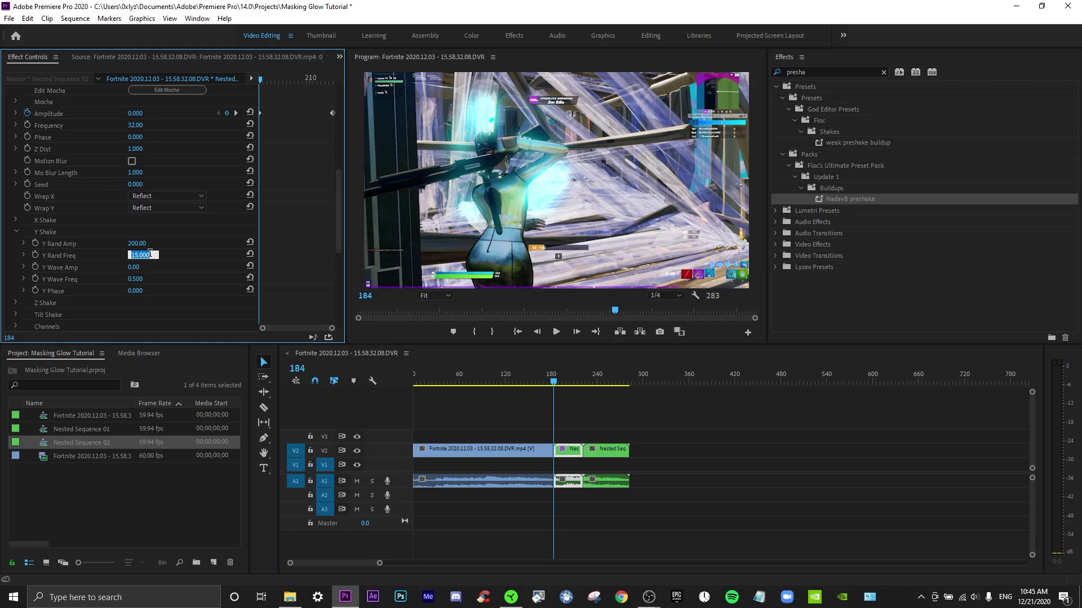
key("Return")
key("space")
left_click(522, 372)
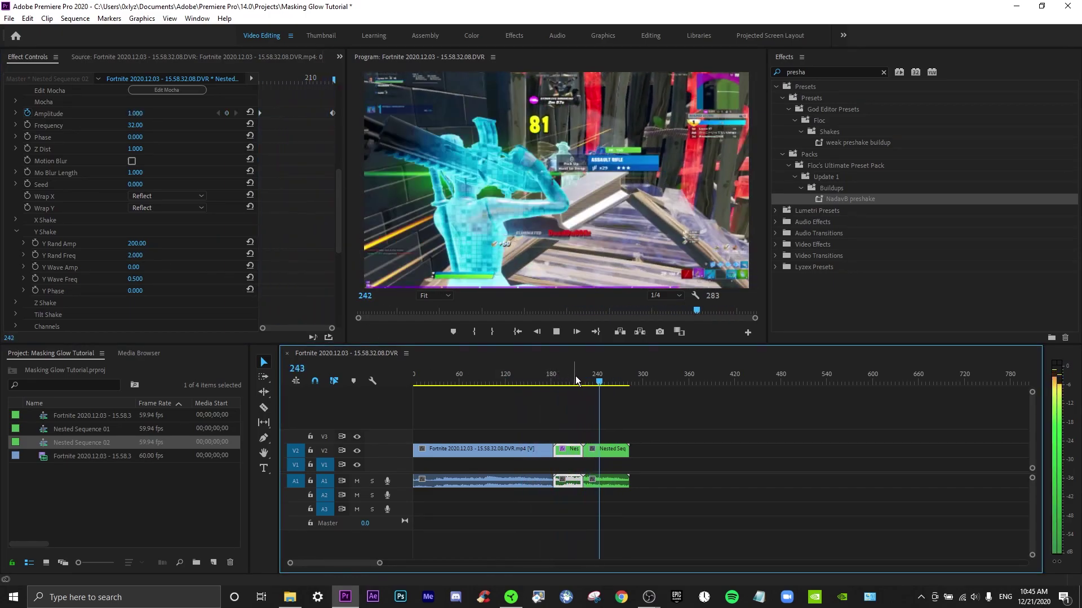
left_click(542, 377)
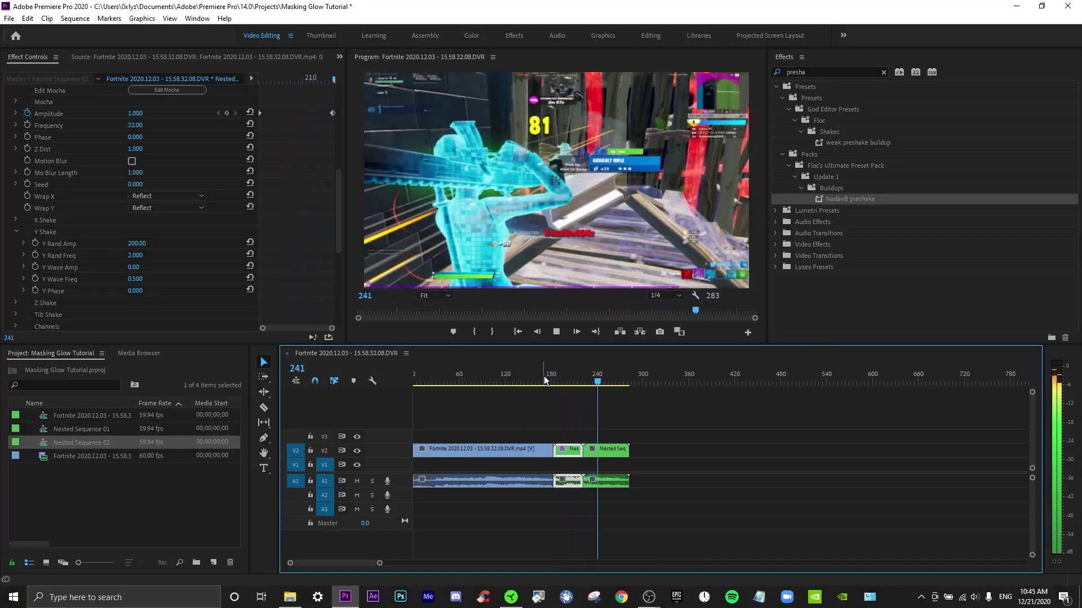
left_click(553, 376)
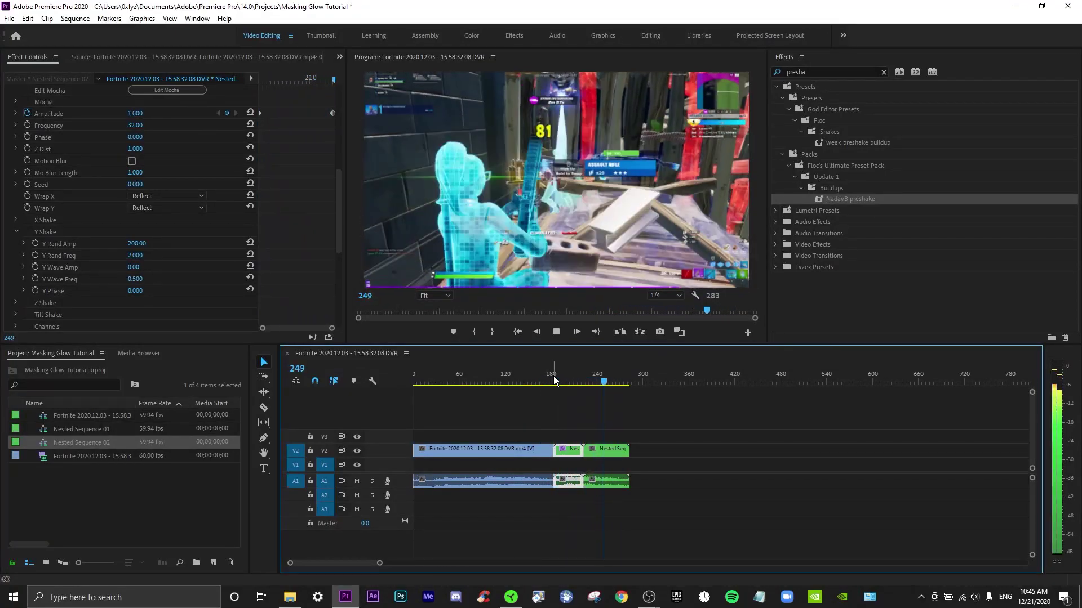
left_click(553, 375)
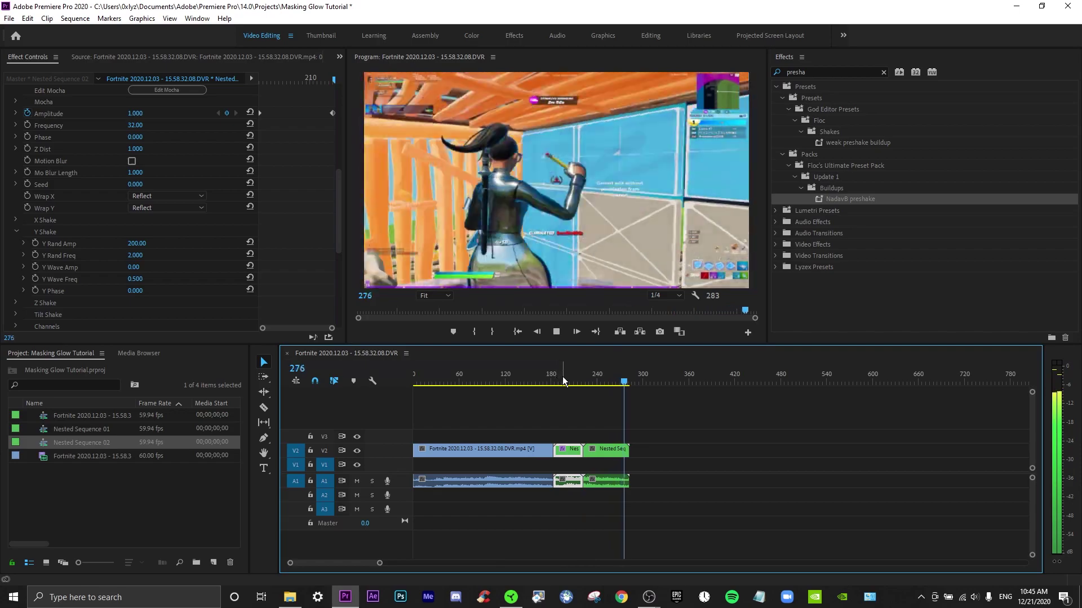
left_click_drag(563, 376, 527, 378)
key("space")
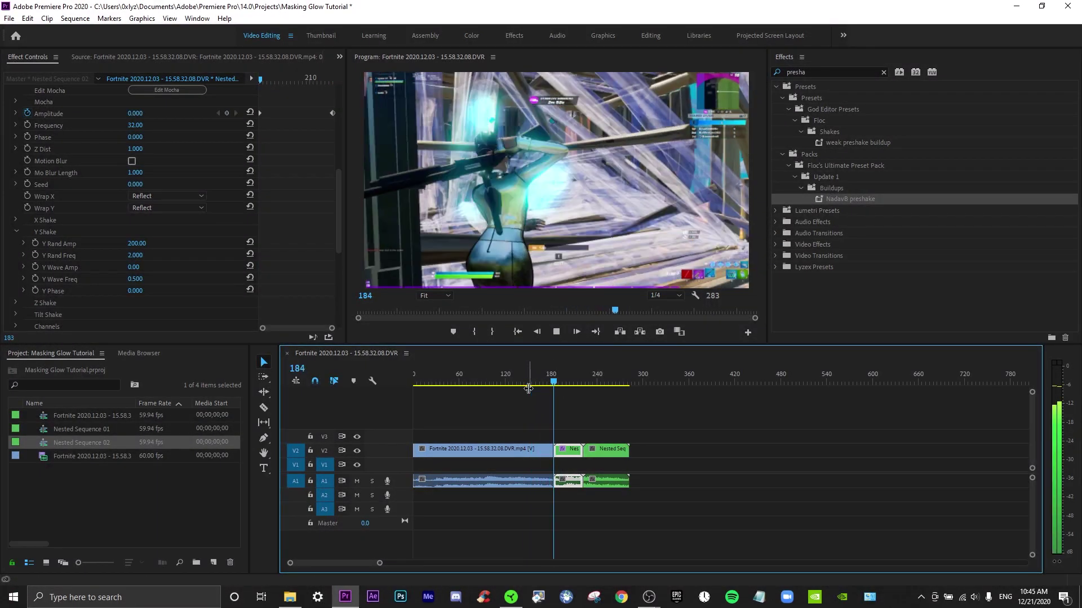
left_click(556, 377)
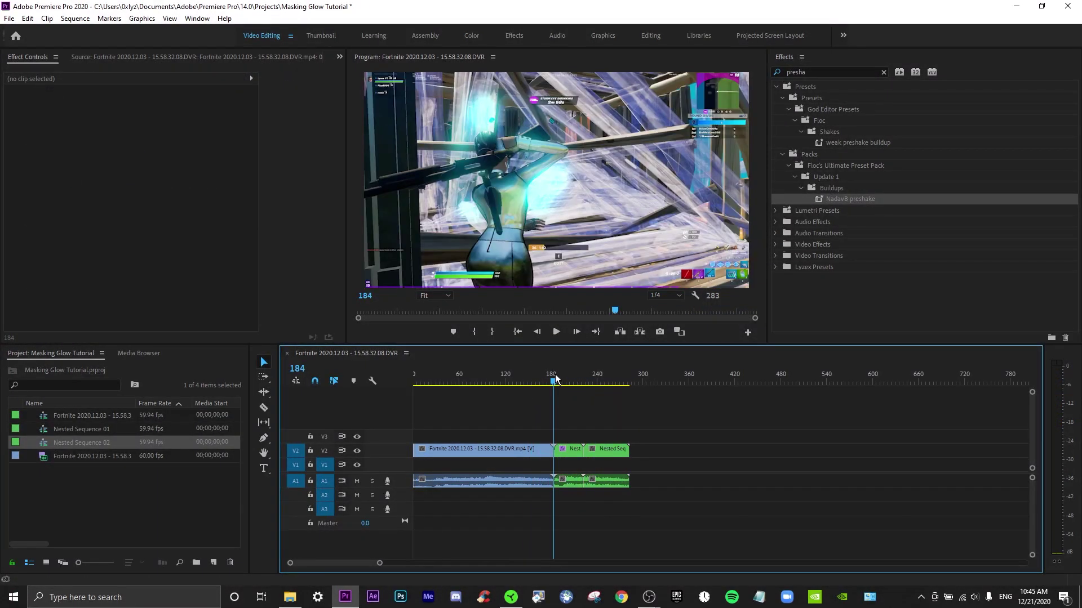
Add the Dustystaytrue song from the Downloads folder to audio track A2 of the sequence.
left_click(290, 597)
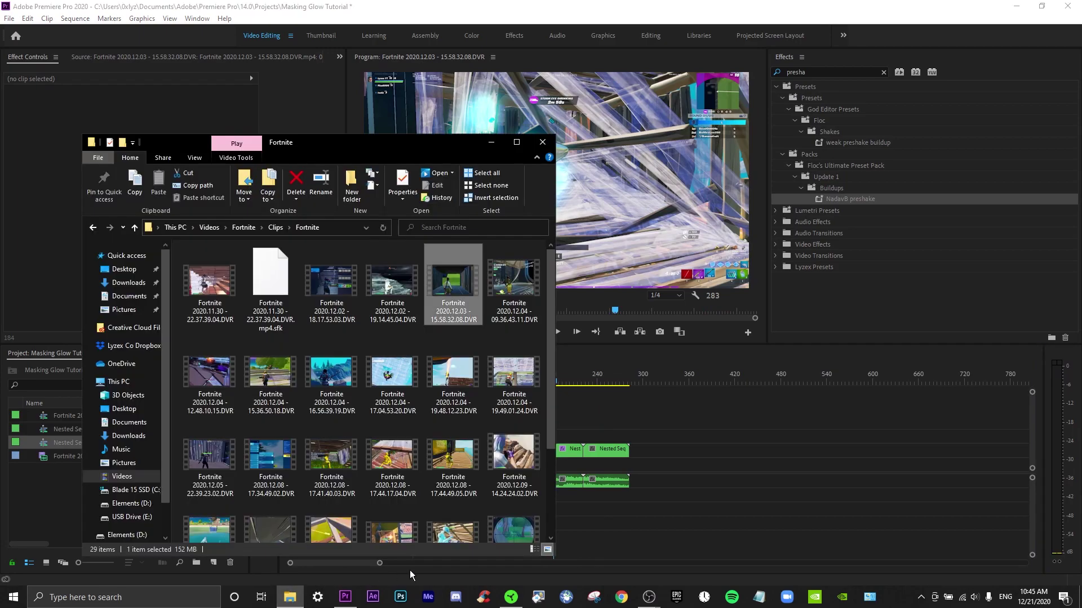
left_click(157, 502)
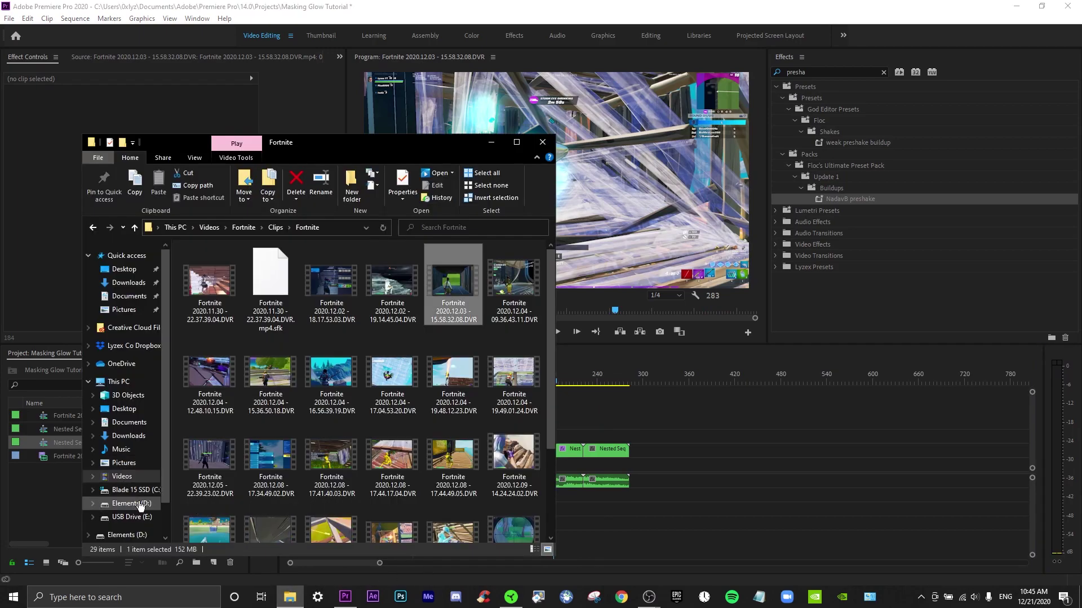
left_click(130, 436)
scroll(334, 391, "down", 3)
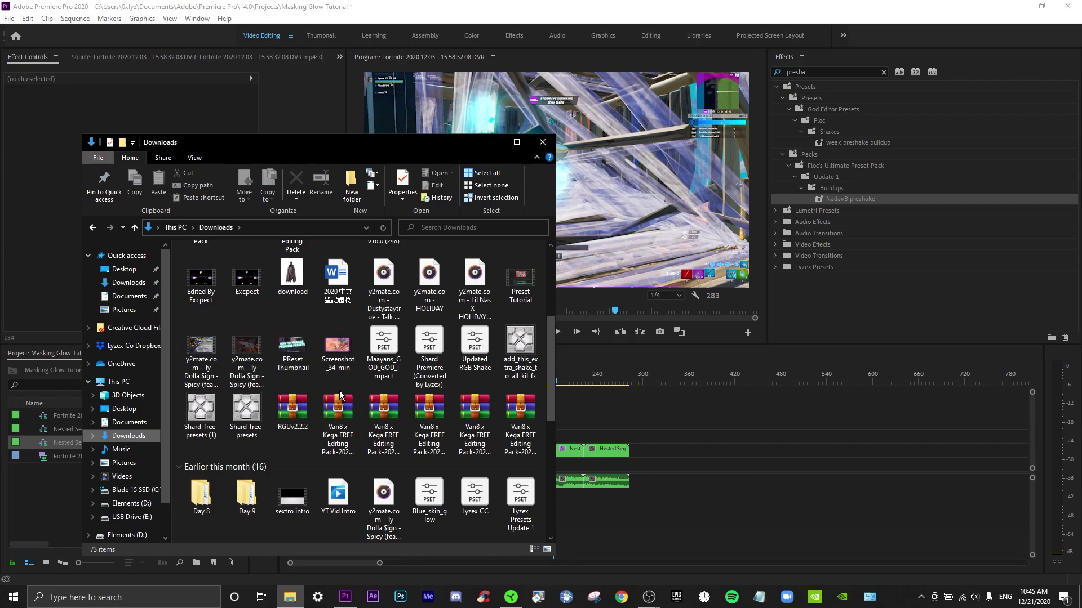
left_click_drag(387, 293, 741, 495)
Play the song on track A2 to find where its beat drops, and trim its beginning.
key("space")
left_click_drag(790, 496, 571, 495)
scroll(699, 473, "down", 1)
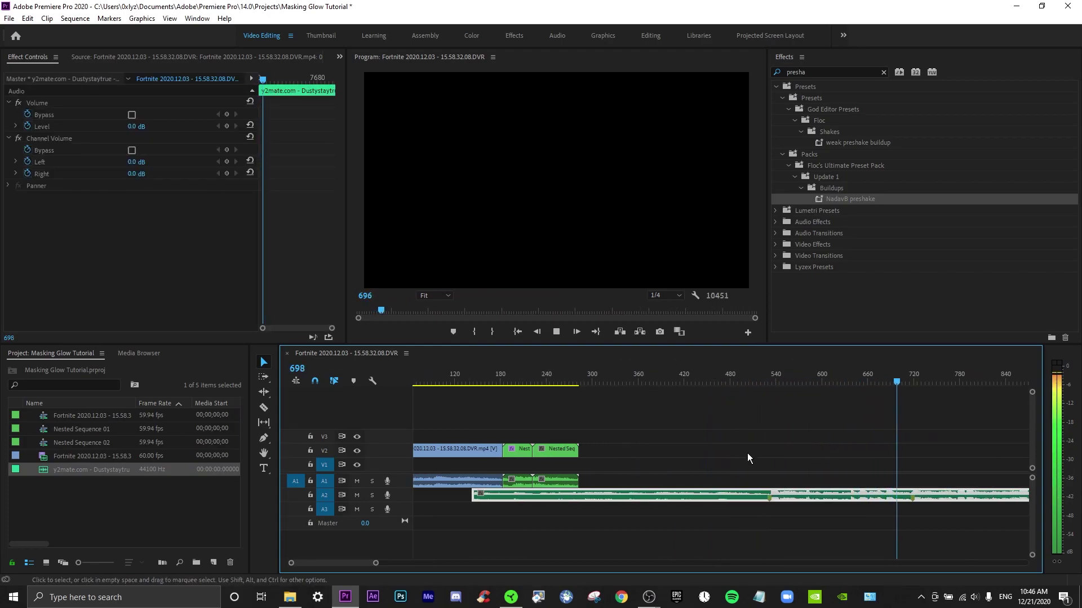
left_click(767, 379)
left_click_drag(473, 496, 570, 497)
scroll(585, 510, "up", 1)
left_click(698, 488)
key("ctrl+a")
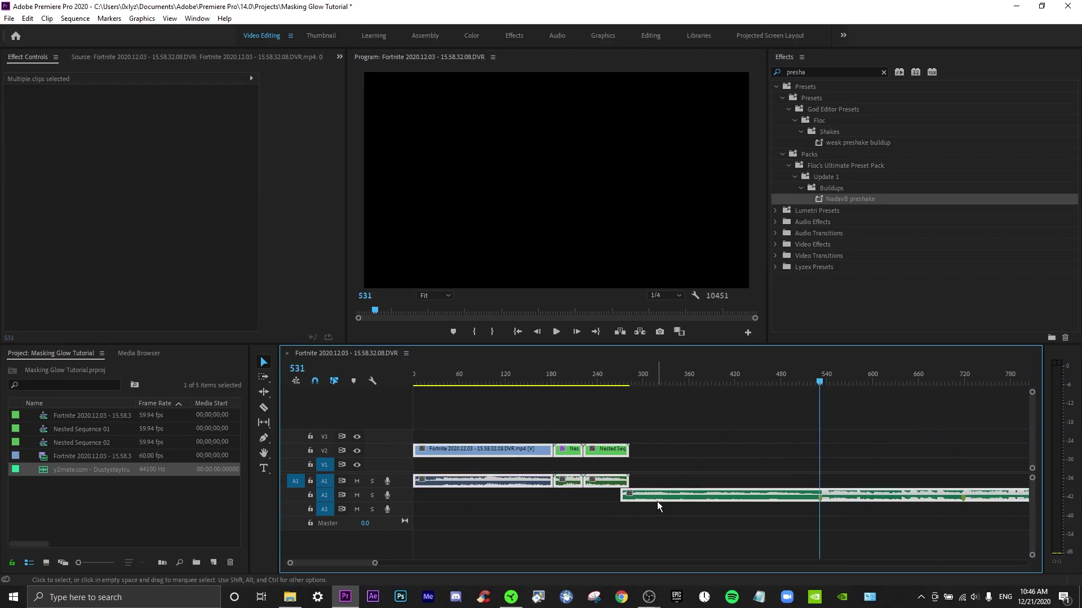
Trim and move the song to the sequence start so its drop meets the end of the first nested clip.
left_click(671, 488)
left_click_drag(677, 503, 648, 499)
left_click_drag(669, 498, 500, 497)
left_click_drag(579, 496, 489, 492)
left_click(546, 505)
Play back the sequence and replay the first nested clip to check the shake against the music.
left_click(434, 382)
key("space")
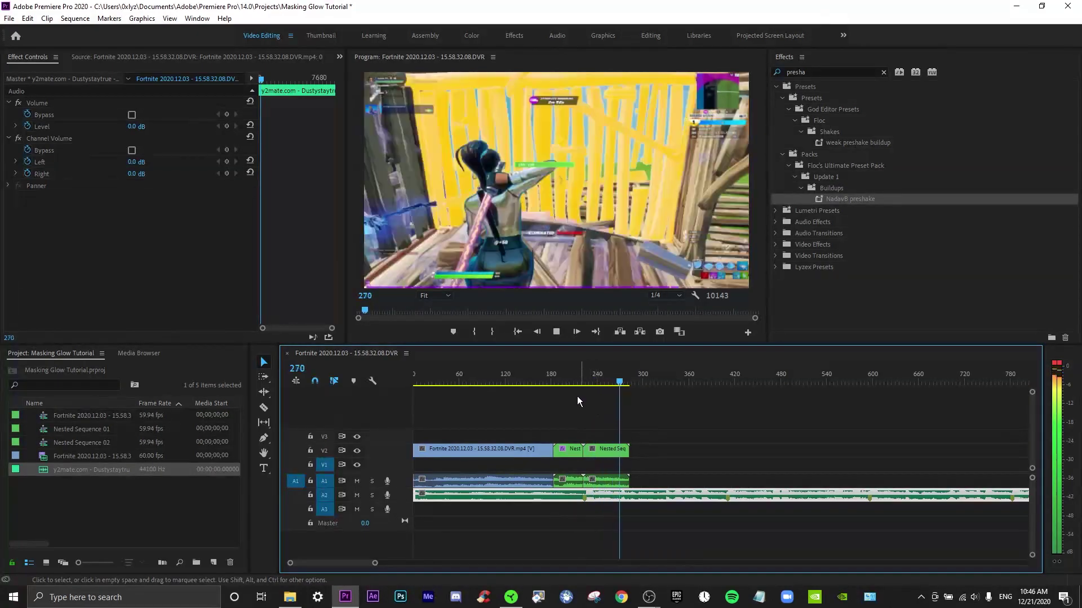
left_click(553, 383)
left_click(556, 386)
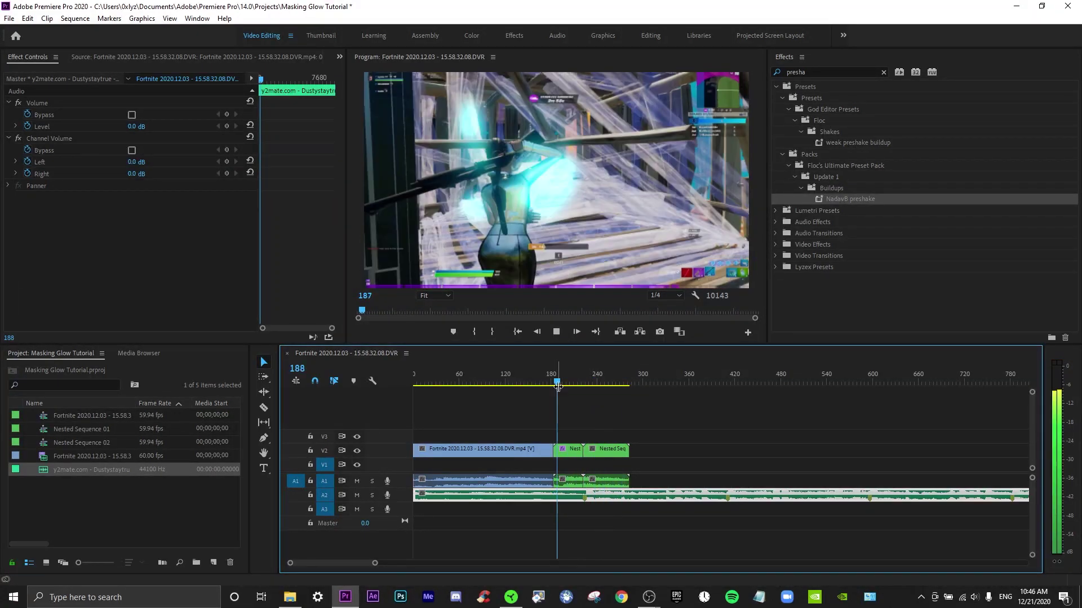
left_click_drag(557, 386, 557, 387)
left_click(557, 386)
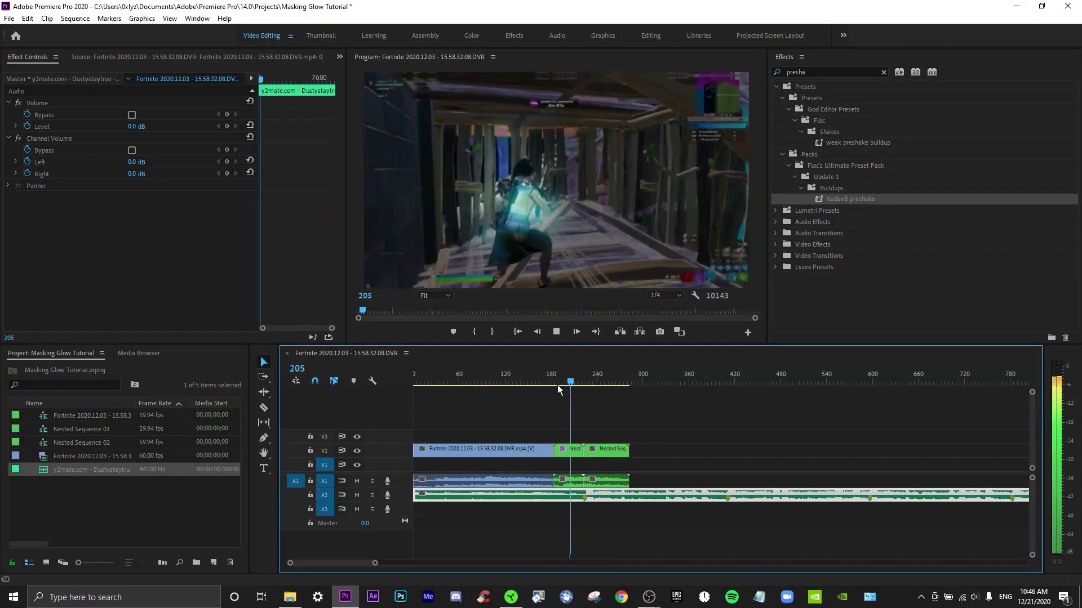
left_click(555, 384)
key("space")
Set the S_Shake Frequency of the first nested clip to 40 and replay it with the music.
left_click(566, 449)
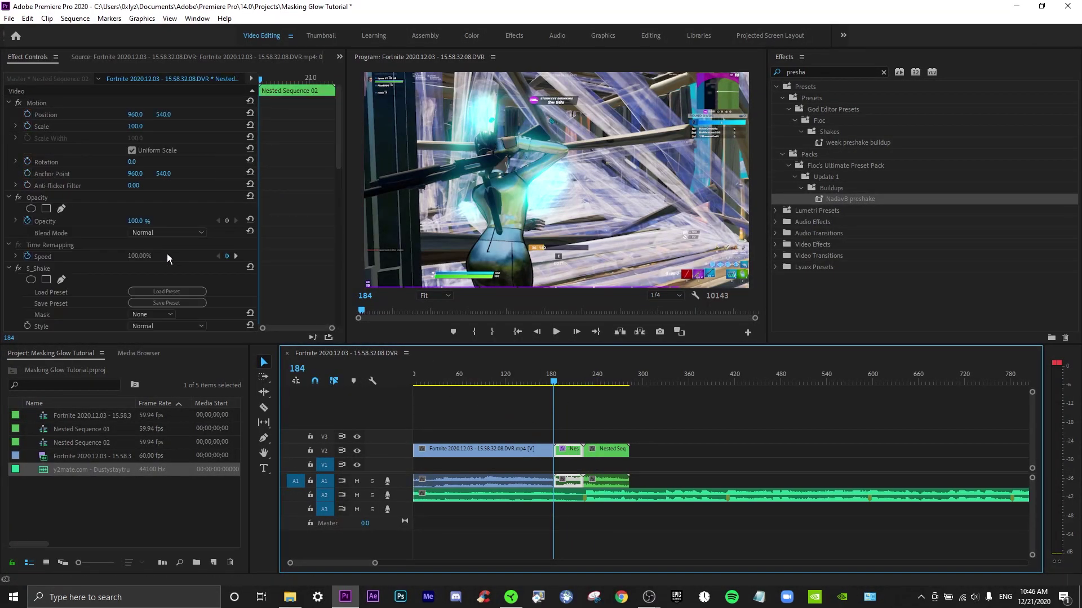
scroll(167, 253, "down", 5)
left_click(138, 215)
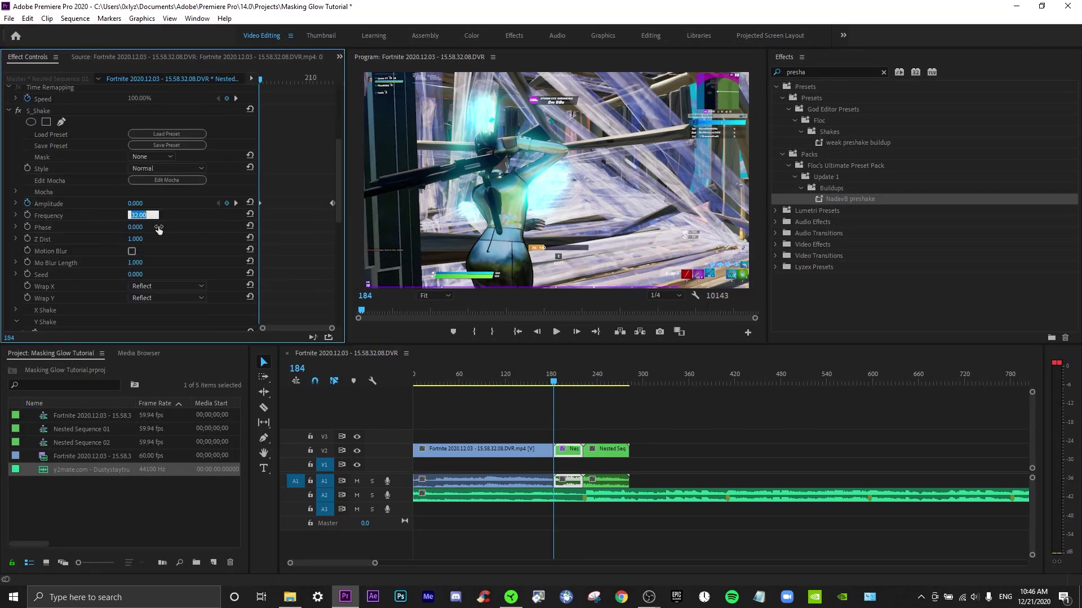
type("40")
key("Return")
key("space")
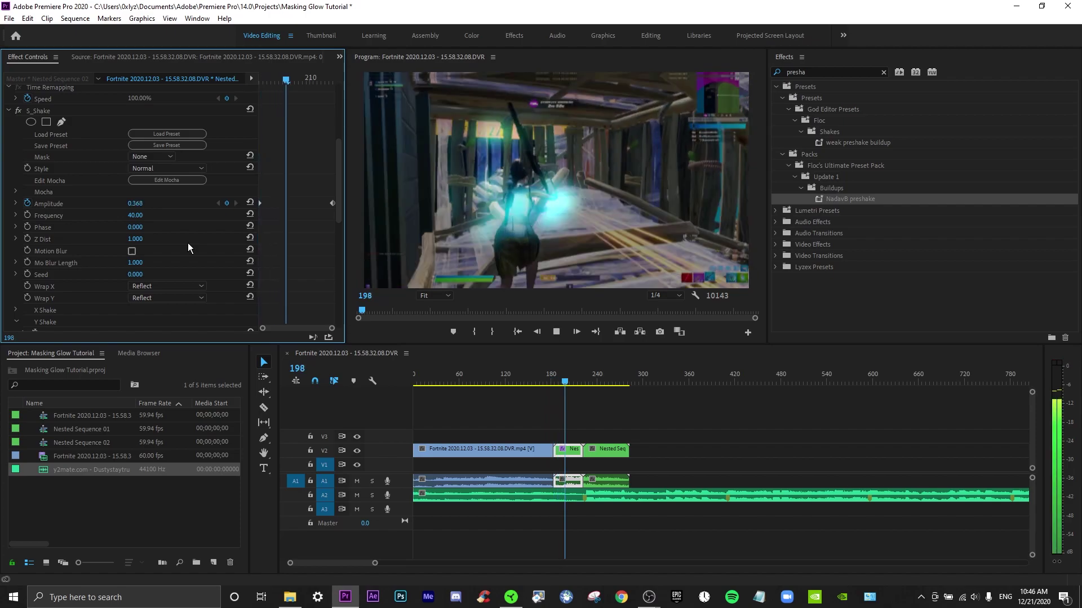
left_click(522, 371)
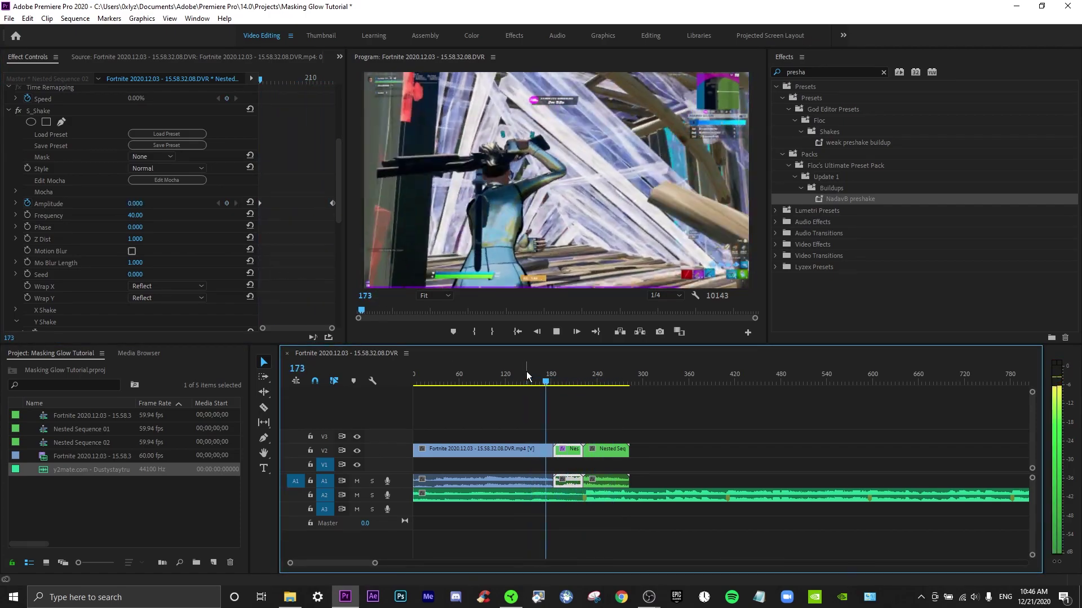
Replay the first nested clip with the music, stop at frame 223 and save the project.
left_click(551, 375)
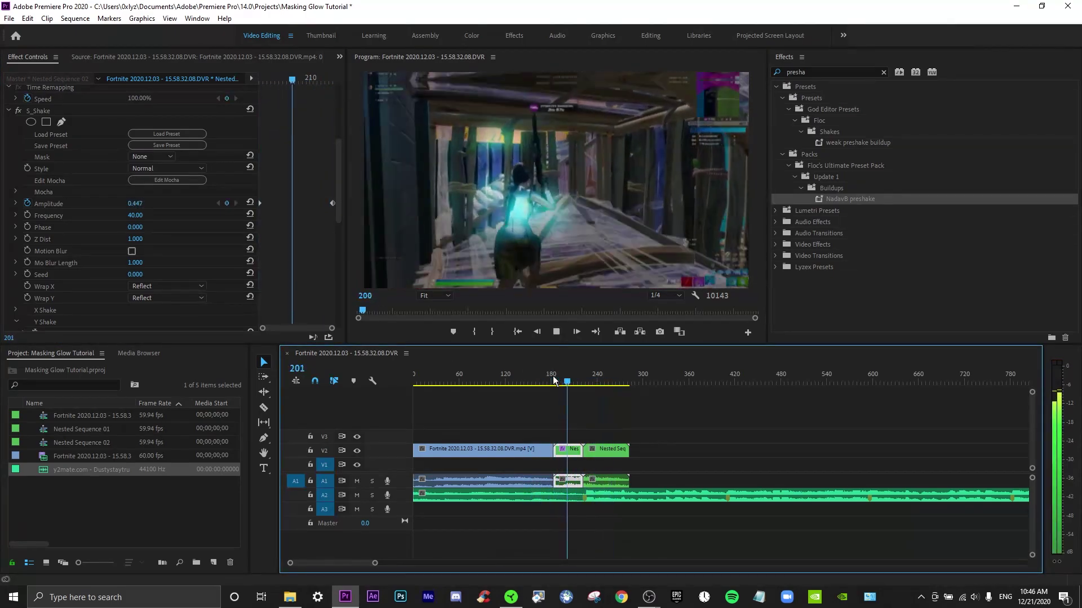
left_click(512, 369)
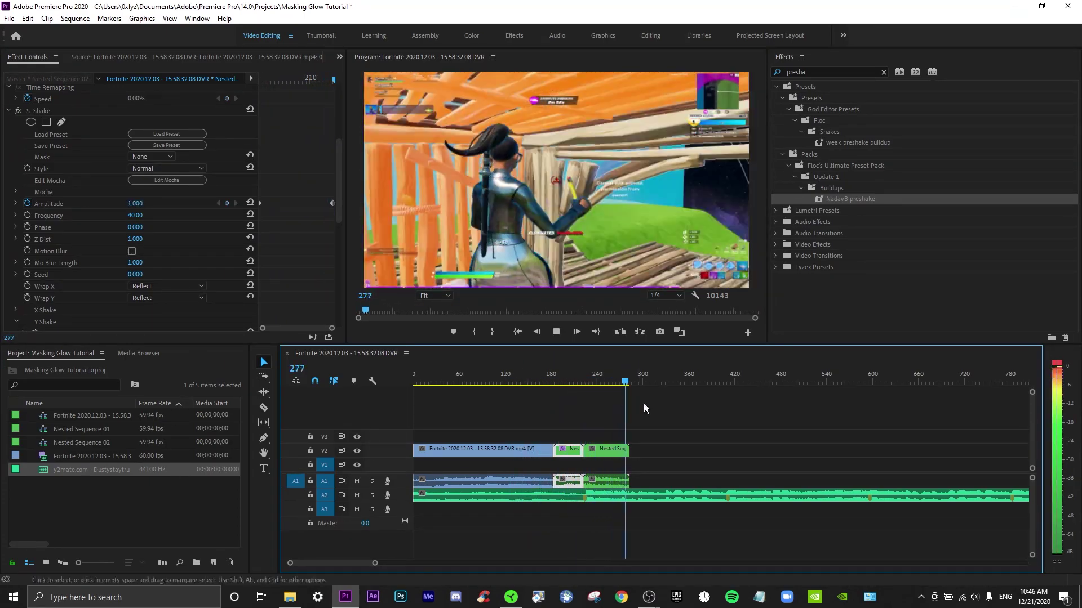
left_click(708, 433)
left_click(531, 374)
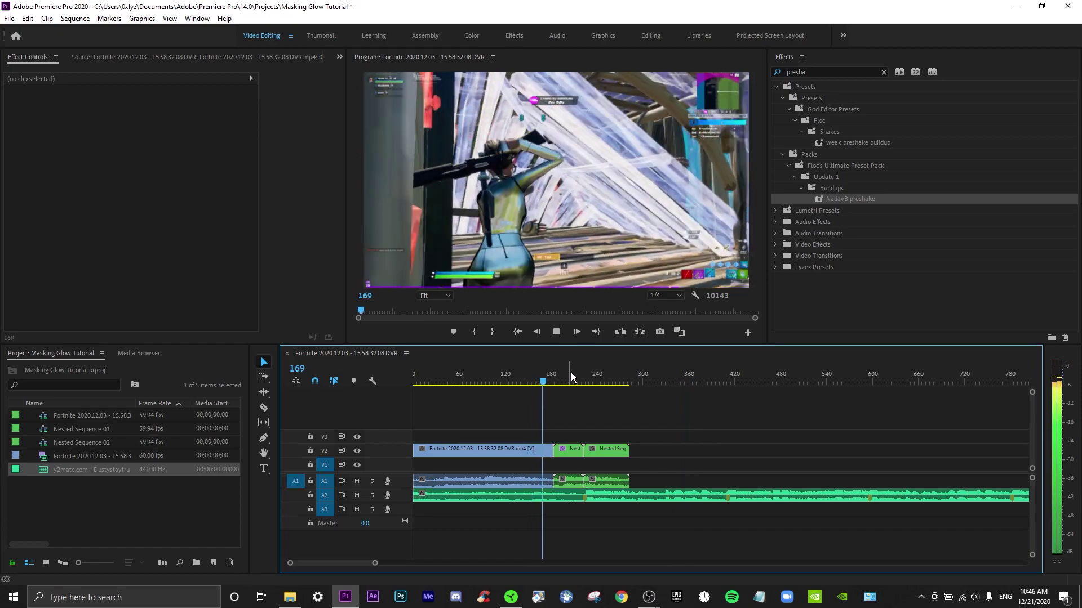
key("space")
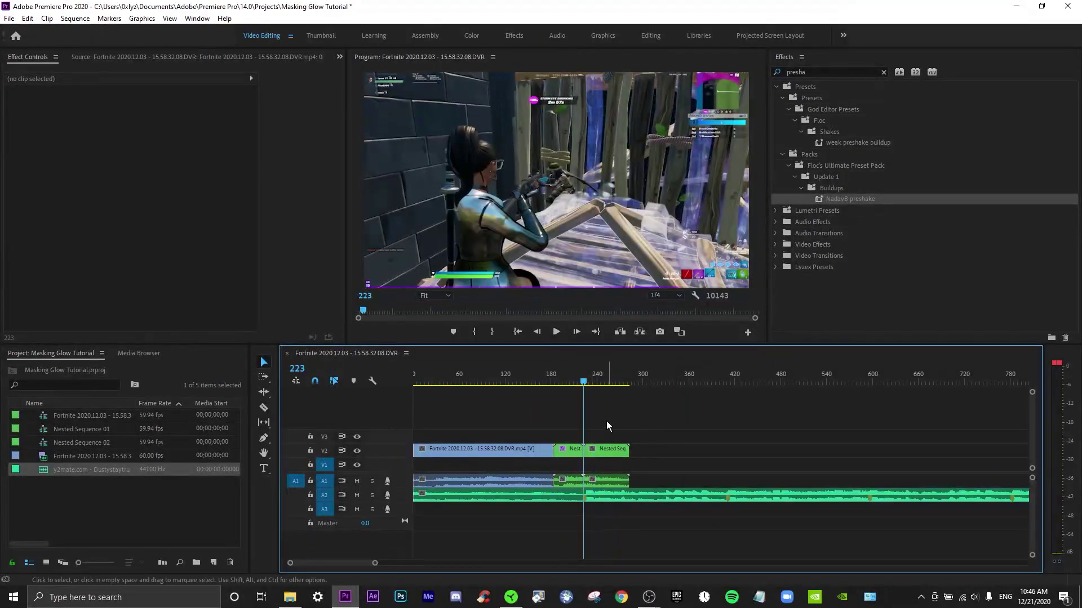
key("ctrl+s")
Apply the Lyzex Flo on Kill preset to the second nested clip and play it back with the music.
left_click(883, 72)
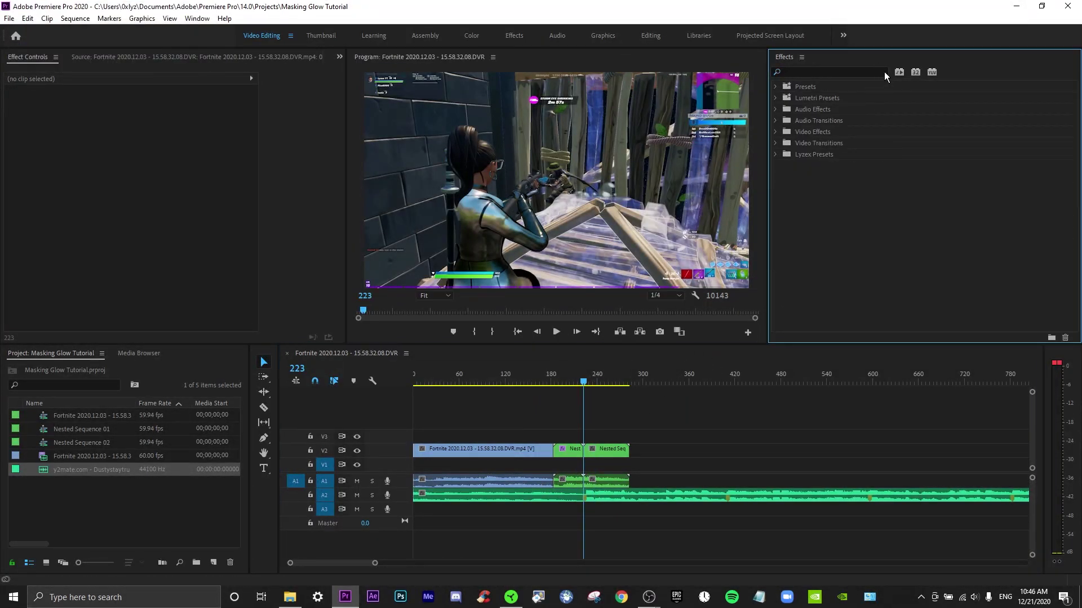
left_click(777, 155)
left_click_drag(824, 188, 608, 449)
left_click_drag(558, 381, 537, 380)
key("space")
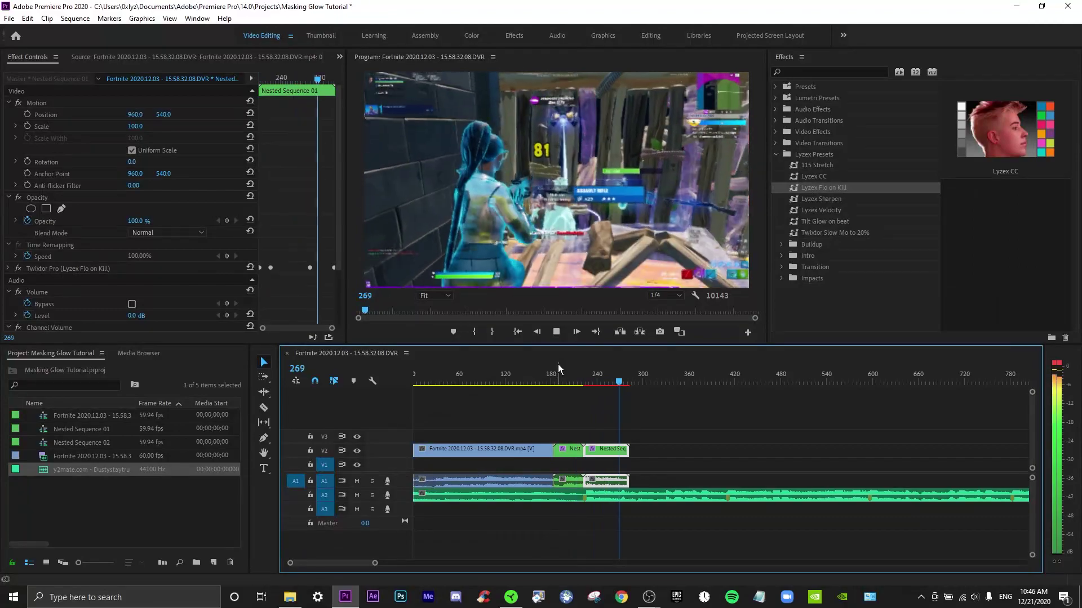
left_click(586, 371)
key("space")
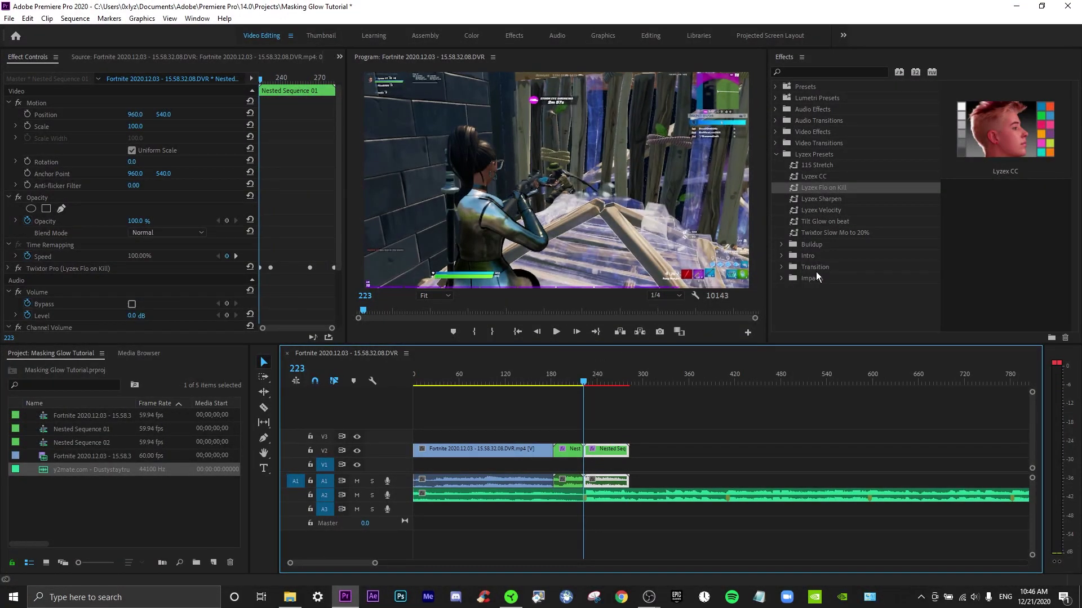
Search the effects for s_blurmo and apply S_BlurMoCurves to the second nested clip.
left_click(821, 71)
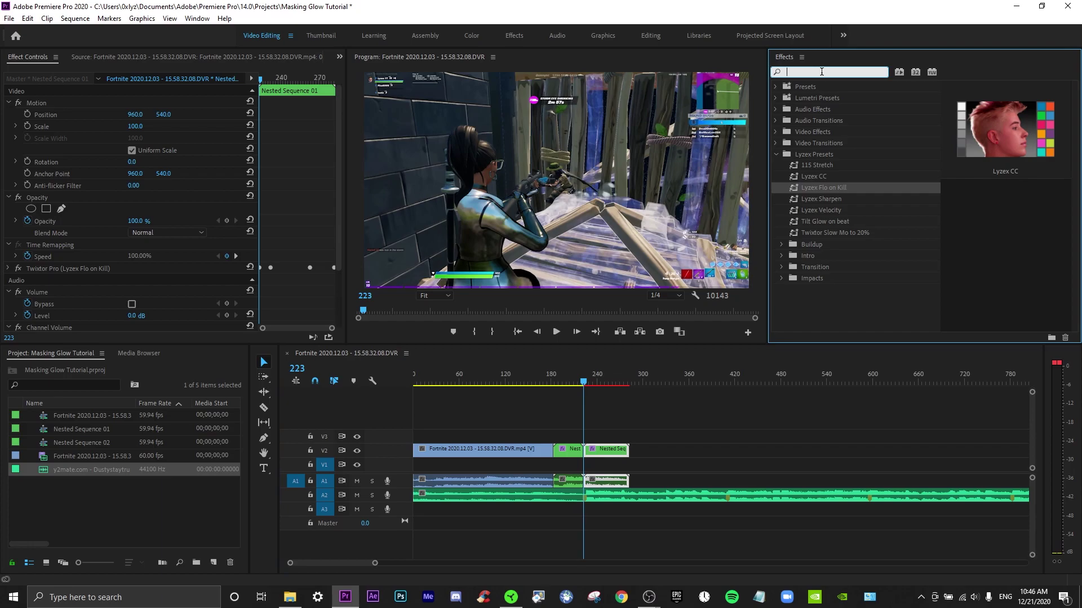
type("s")
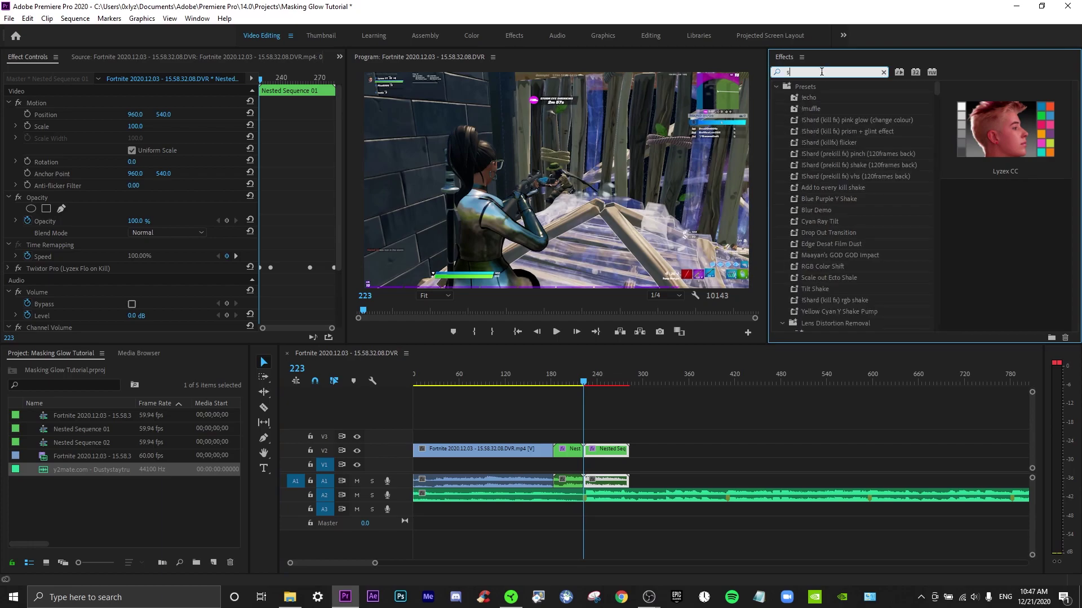
type("_blurm")
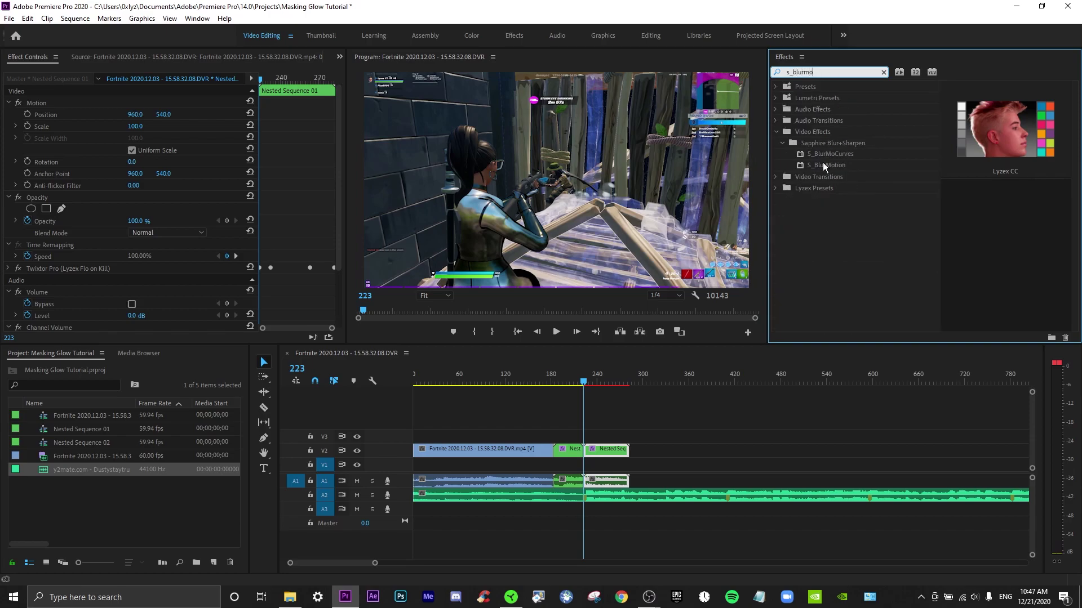
type("o")
left_click_drag(828, 154, 617, 449)
Try an S_BlurMoCurves Z Dist of 2.6 on the second nested clip.
scroll(73, 274, "down", 3)
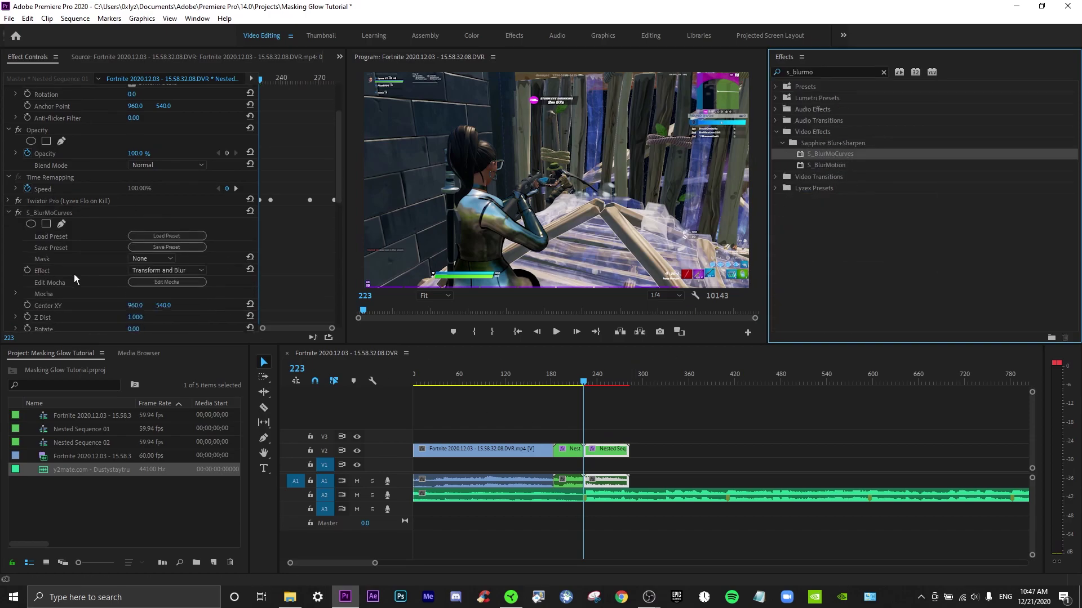
scroll(74, 277, "down", 4)
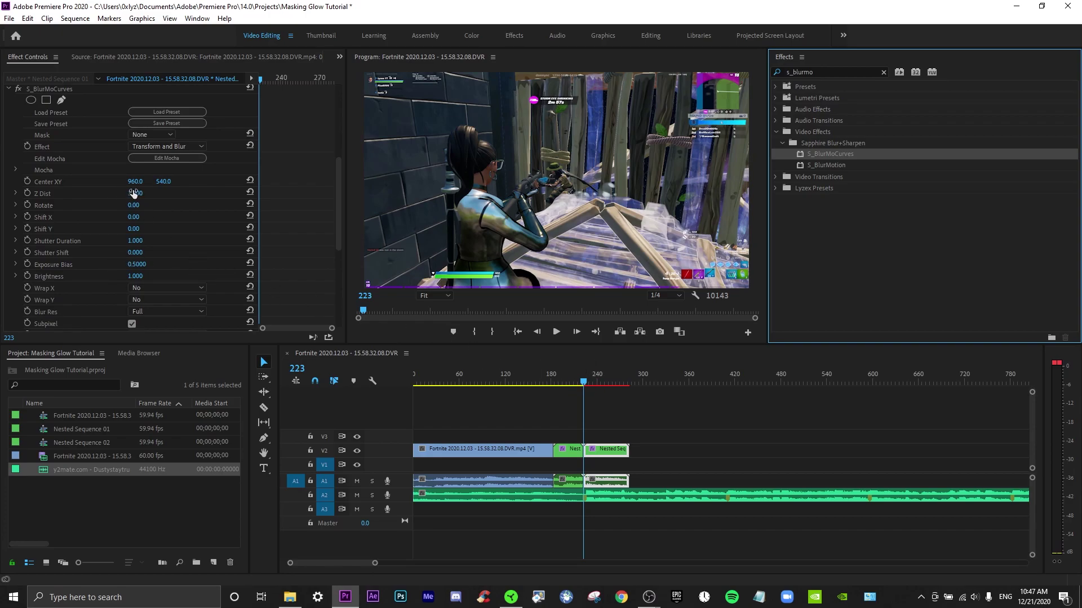
left_click_drag(133, 193, 171, 197)
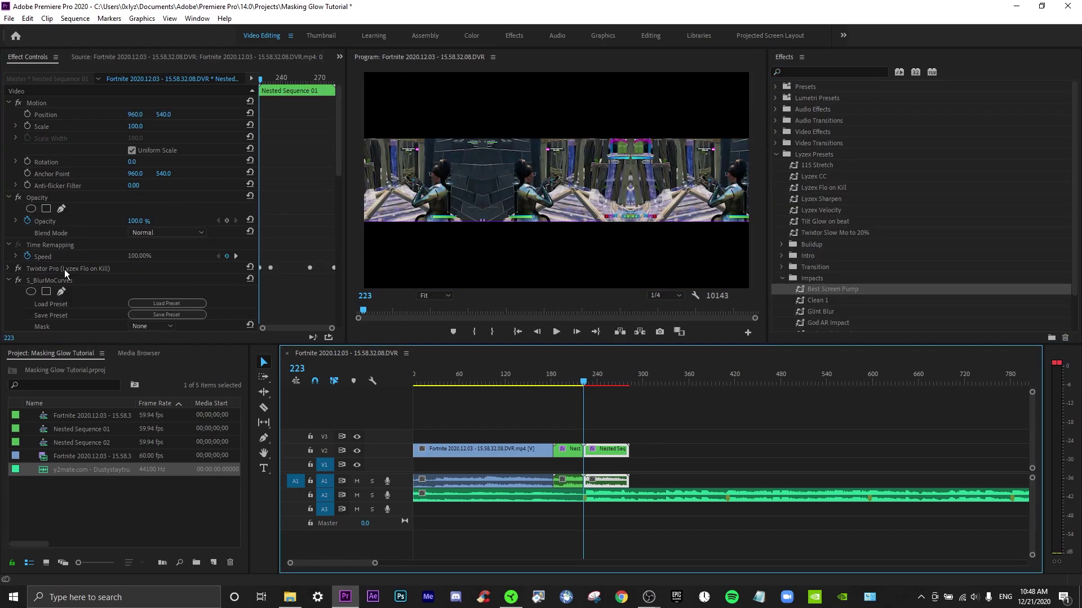
Set the S_BlurMoCurves Z Dist to 1 and start its keyframing at frame 223.
scroll(63, 268, "down", 2)
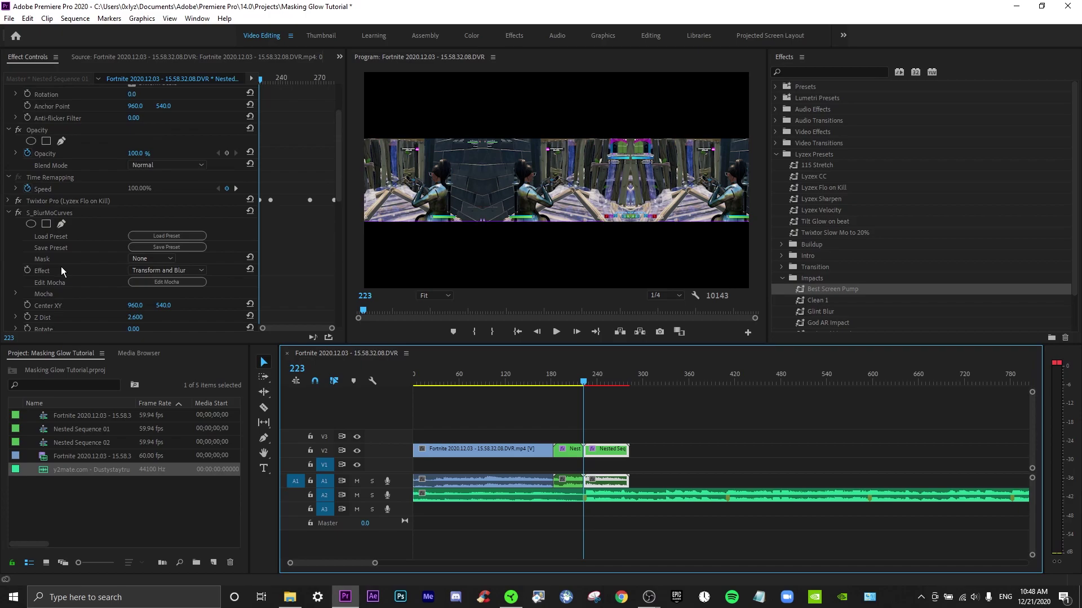
scroll(65, 265, "down", 2)
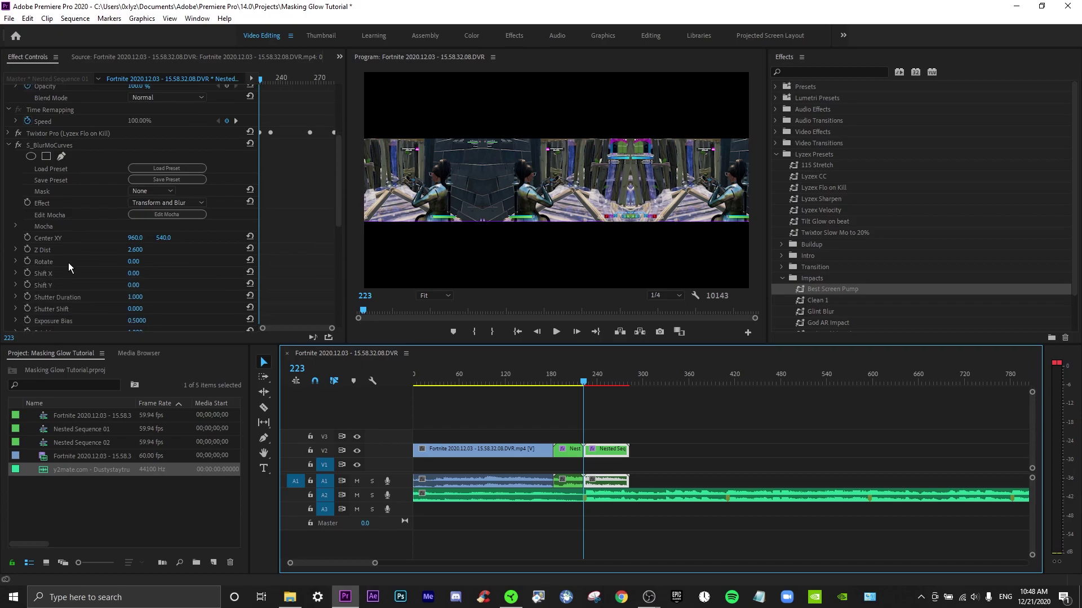
left_click(141, 249)
type("1")
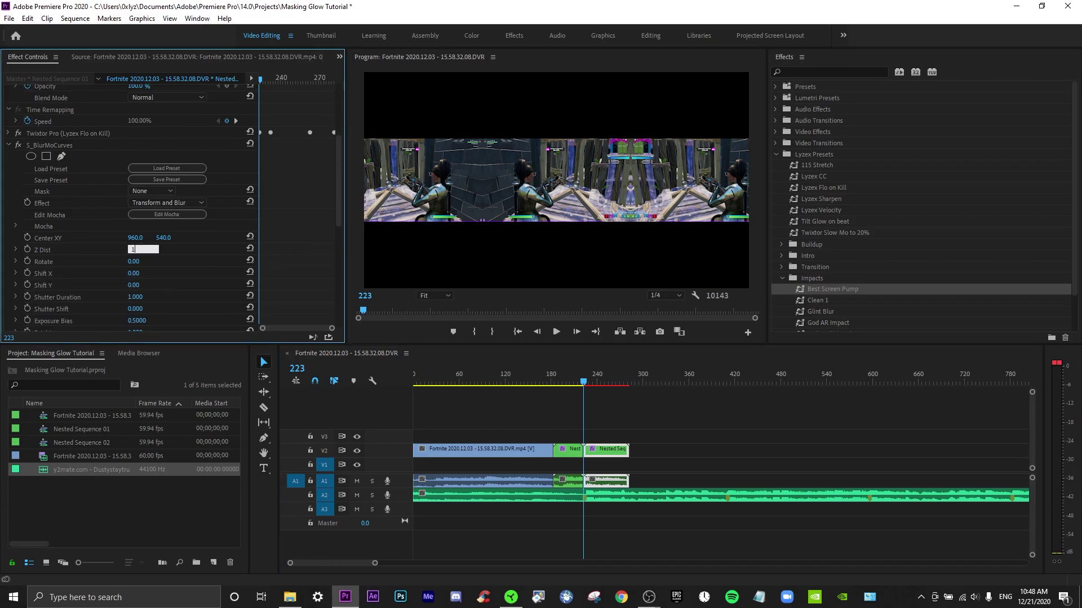
key("Return")
left_click(27, 249)
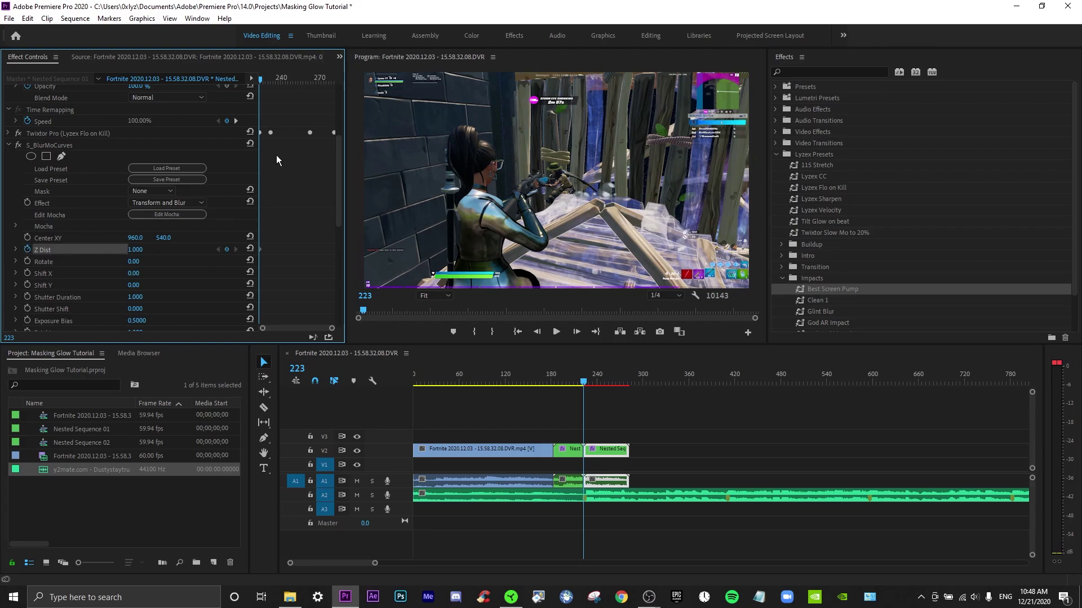
Add a Z Dist keyframe of 0.8 at frame 232, matching the second Twixtor keyframe.
left_click_drag(264, 79, 270, 79)
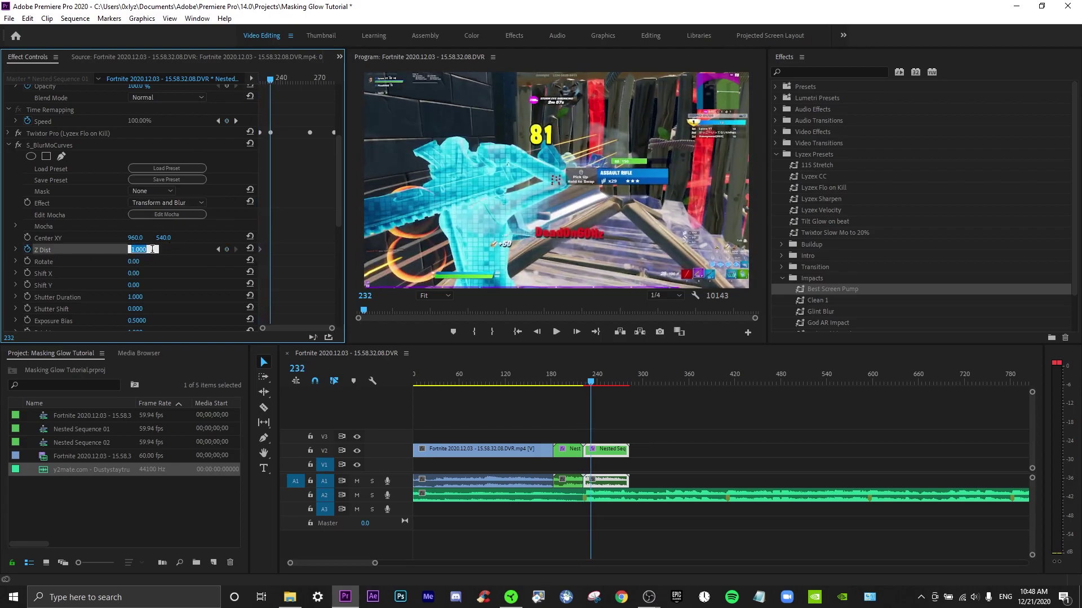
type("0.8")
key("Return")
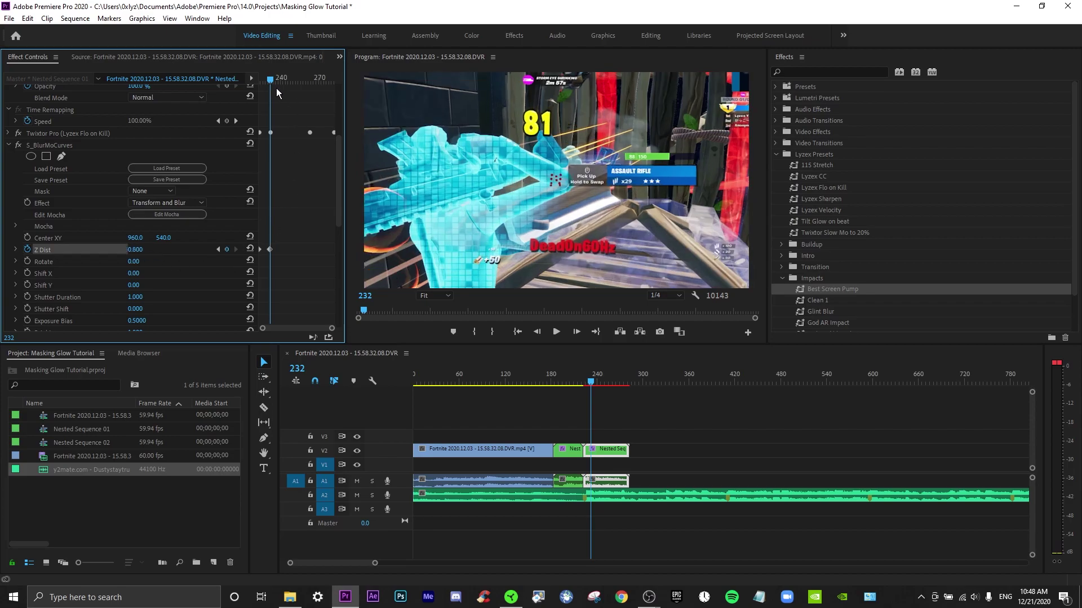
Add a Z Dist keyframe of 1 at frame 263, in line with the third Twixtor keyframe.
left_click_drag(271, 80, 309, 80)
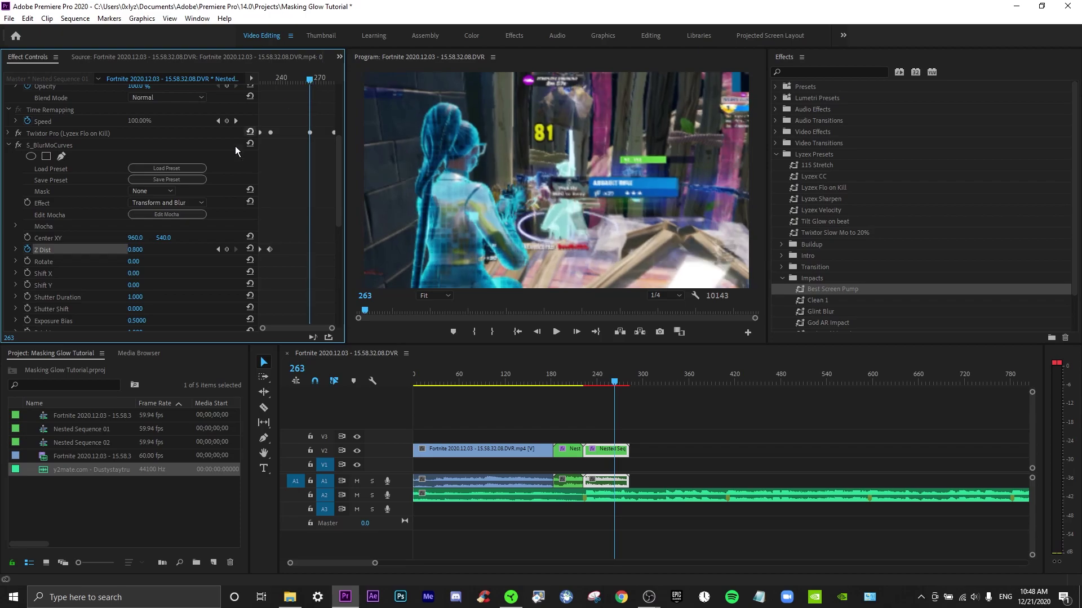
scroll(154, 249, "up", 2)
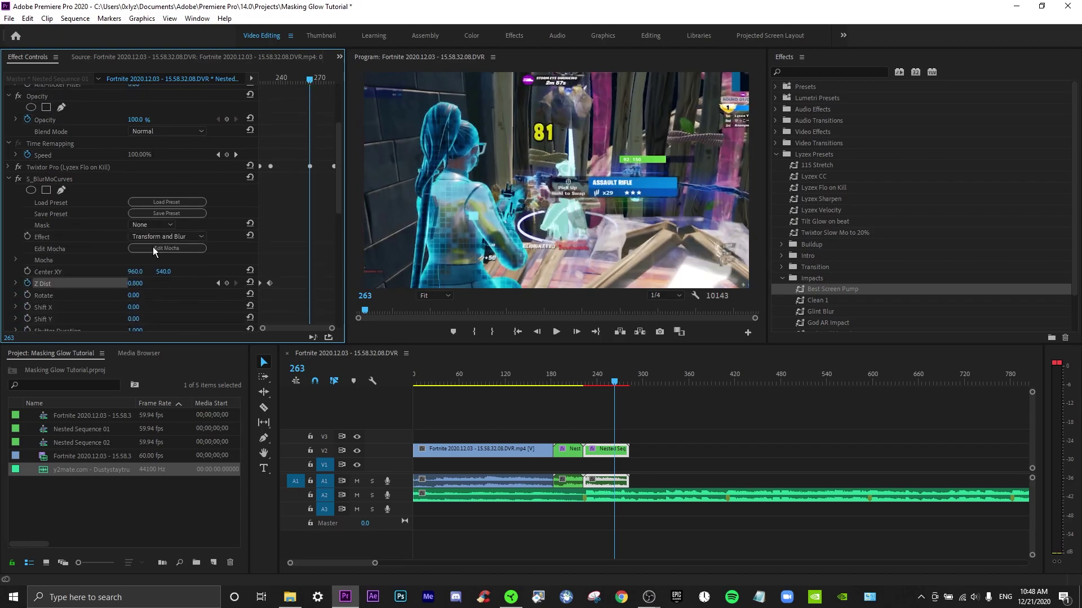
left_click(135, 283)
type("1")
key("Return")
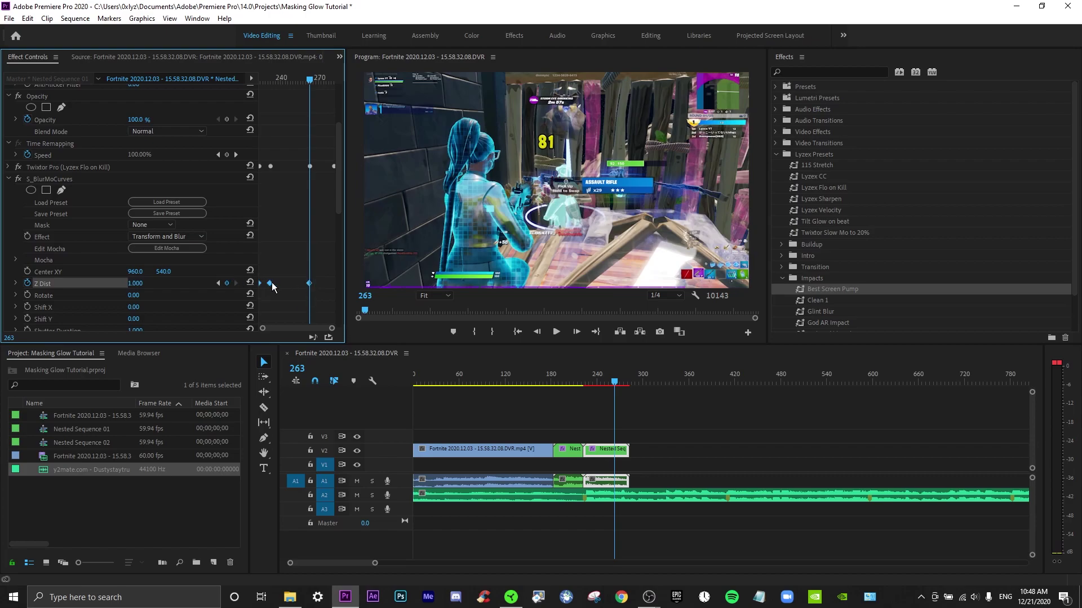
Change the interpolation of the three Z Dist keyframes to Auto Bezier.
right_click(273, 283)
left_click(270, 296)
right_click(269, 283)
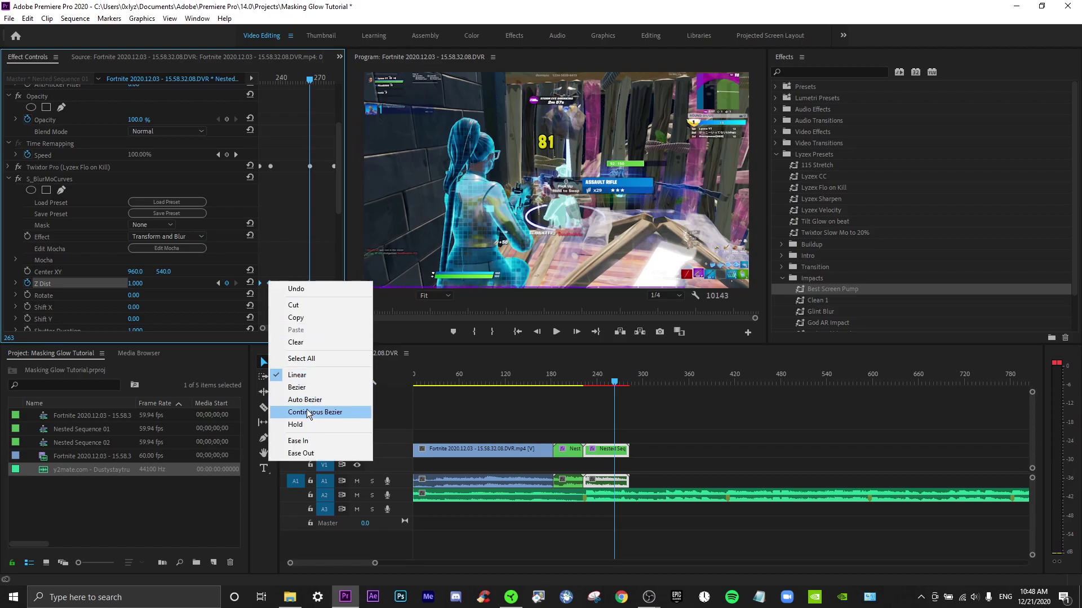
left_click(329, 399)
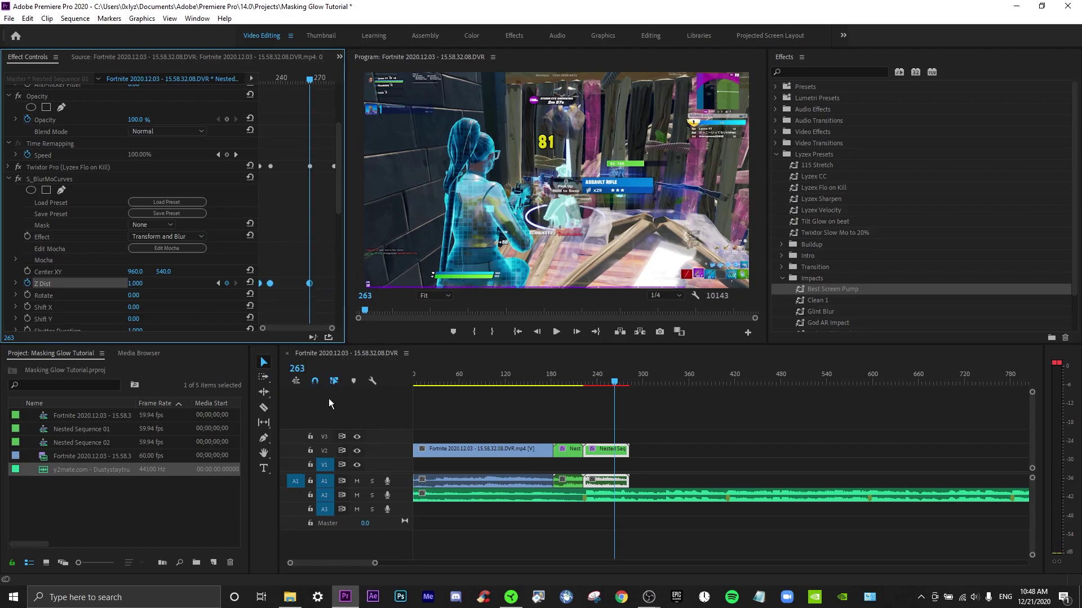
Replay the transition from the first nested clip into the second to check the Z Dist zoom against the music.
left_click(565, 383)
key("space")
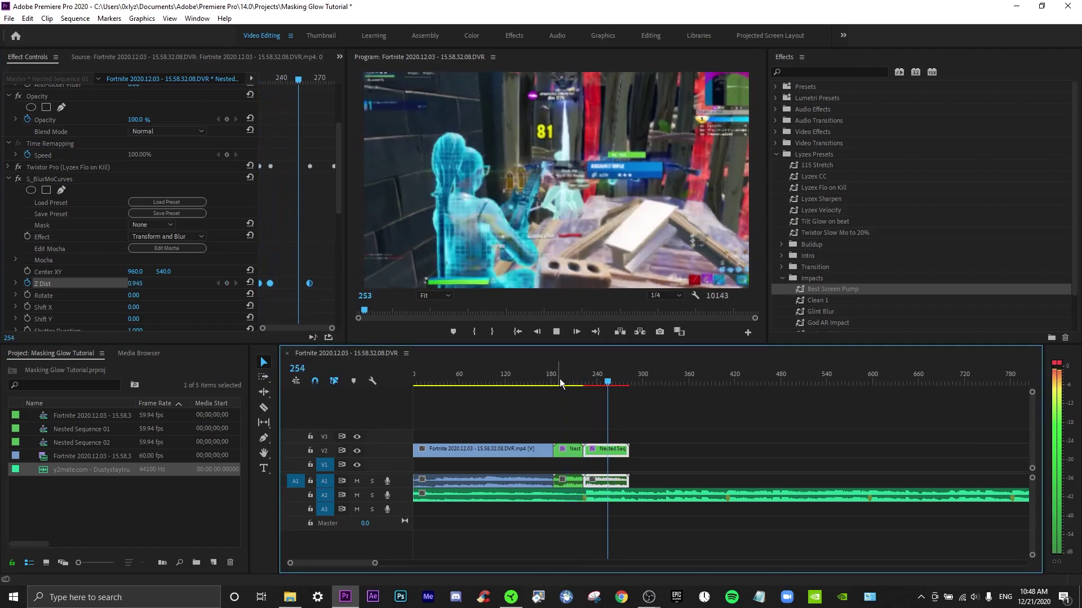
left_click(570, 383)
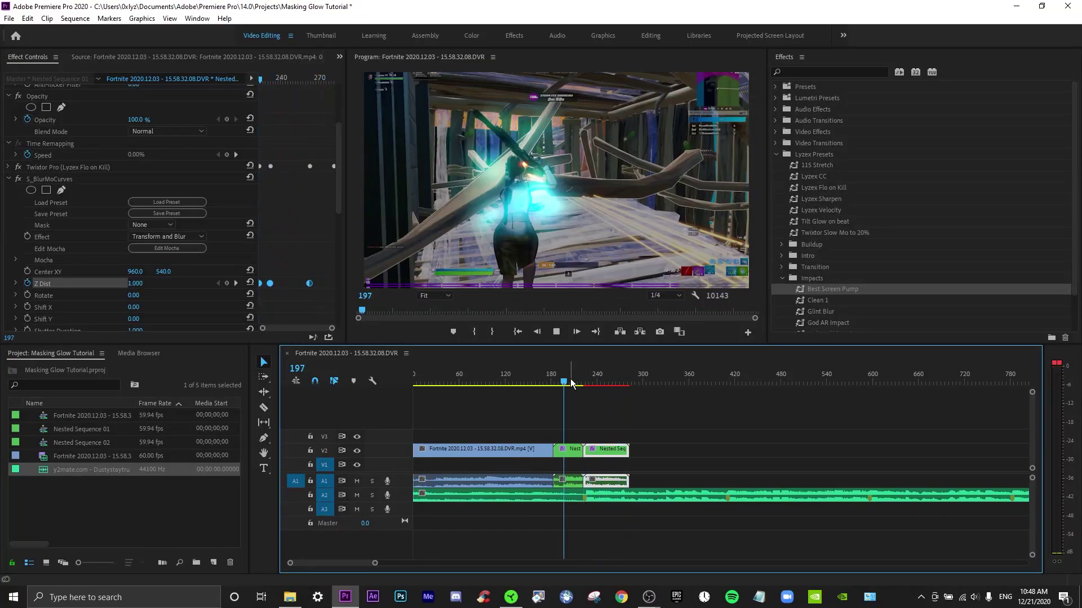
left_click(571, 383)
left_click(570, 384)
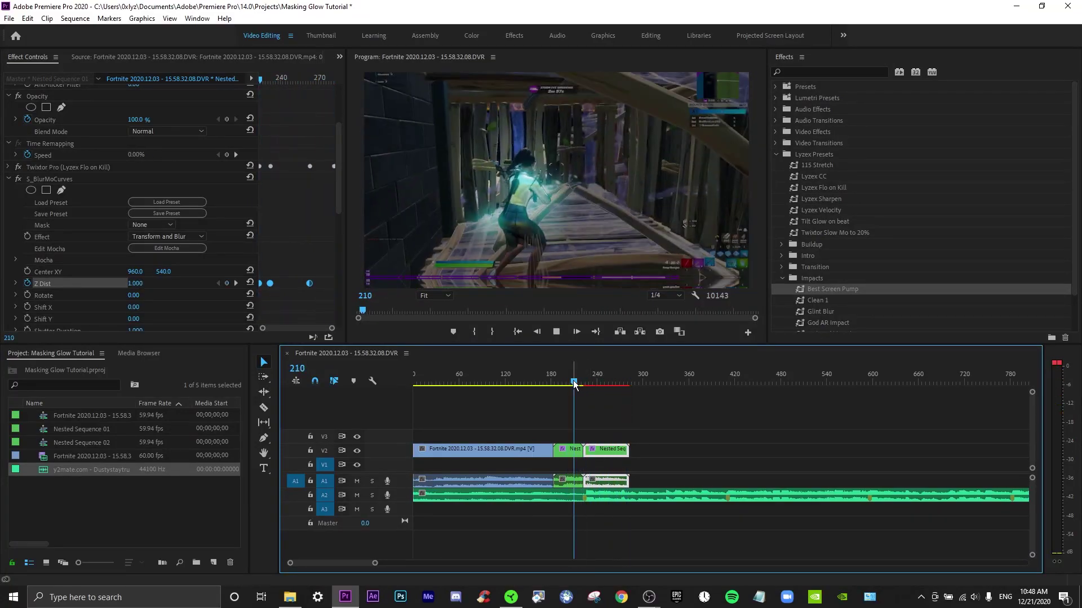
left_click(582, 378)
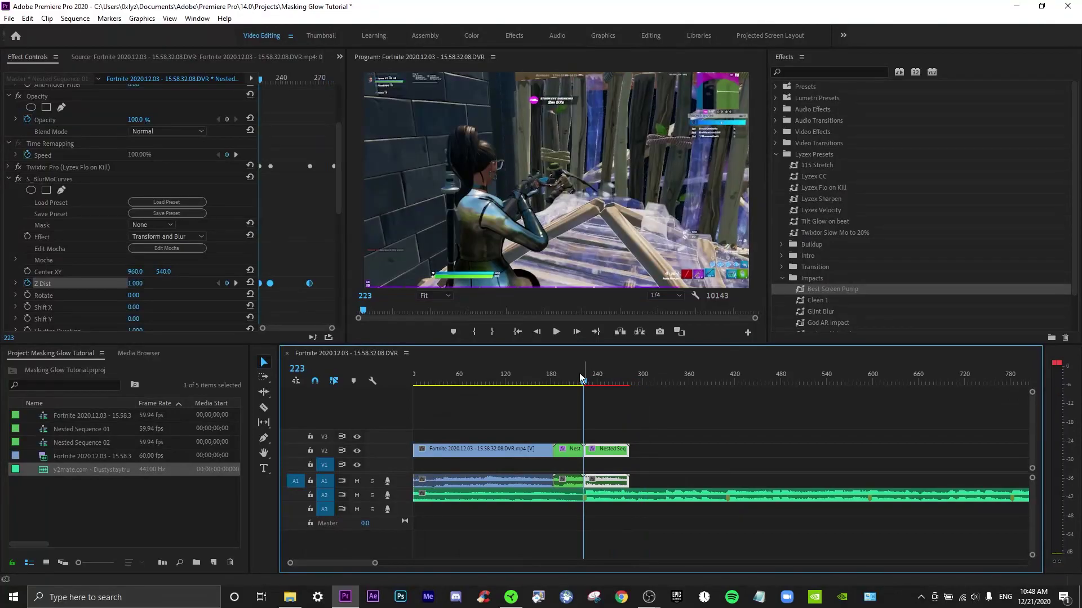
Set the Z Dist keyframe at frame 232 to 0.9 and replay the second nested clip.
left_click(235, 283)
left_click(150, 283)
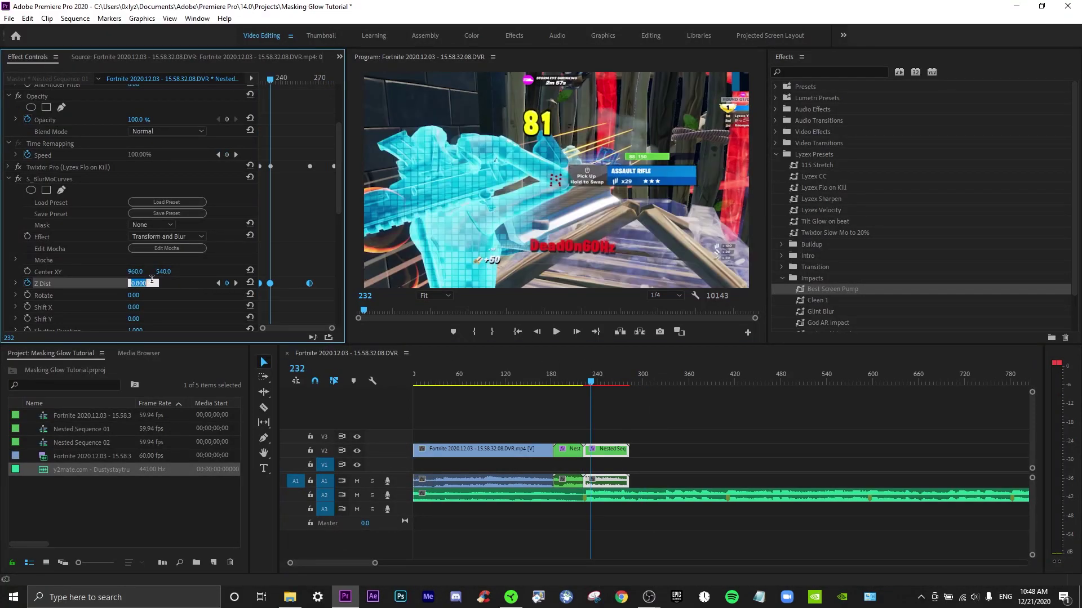
key("Return")
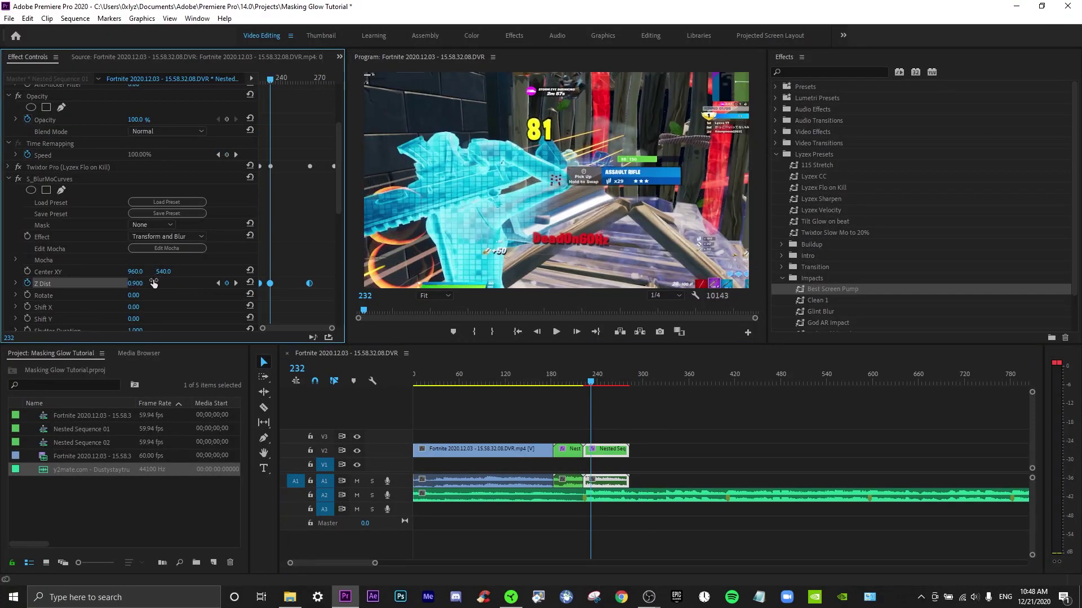
key("space")
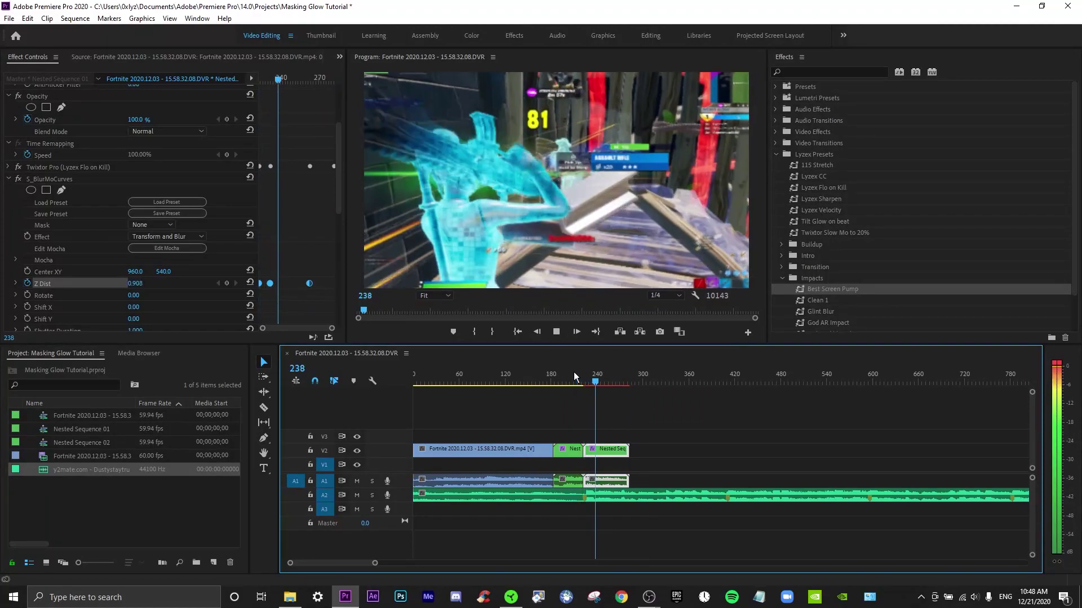
left_click_drag(581, 372, 582, 373)
Save the project and remove the S_BlurMoCurves (Best Screen Pump) effect from the second nested clip.
left_click(9, 180)
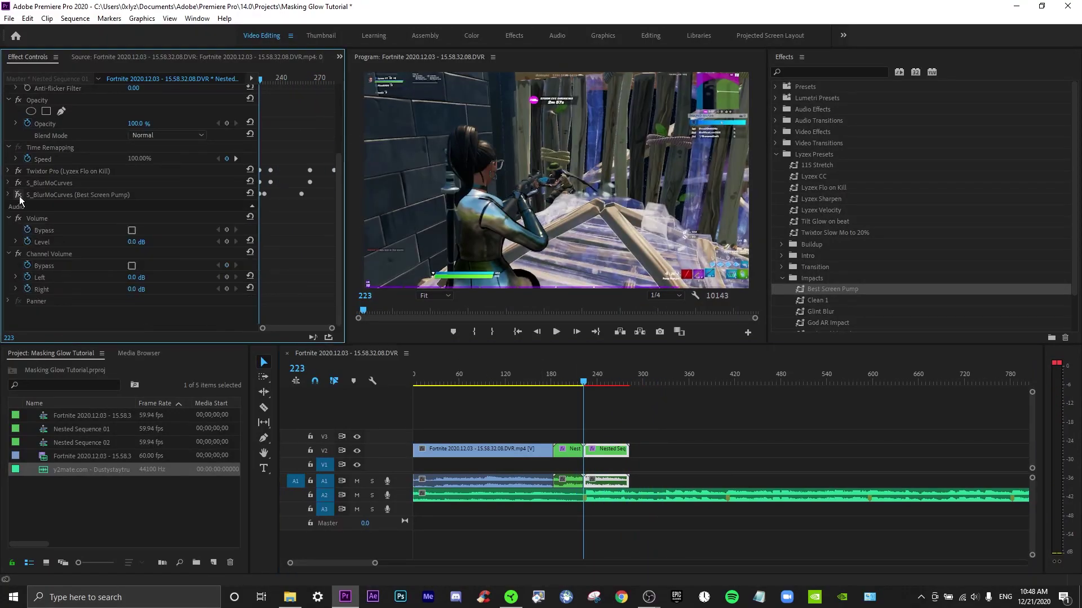
key("ctrl+s")
right_click(123, 194)
left_click(144, 283)
Search the effects for s_flicker, apply S_Flicker to the second nested clip and return the playhead to its start at frame 223.
left_click(796, 72)
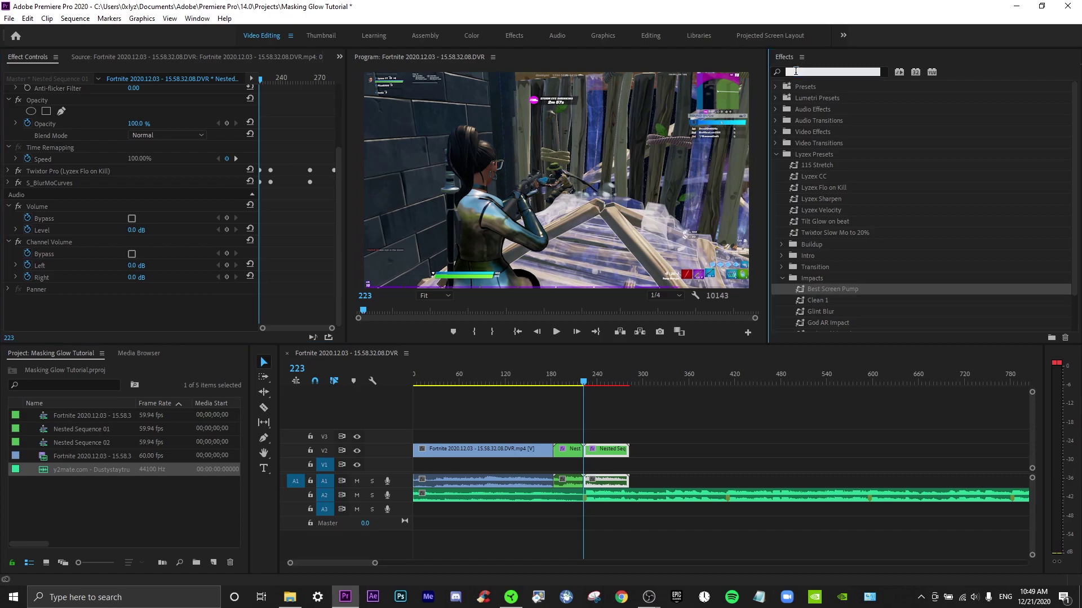
type("flick")
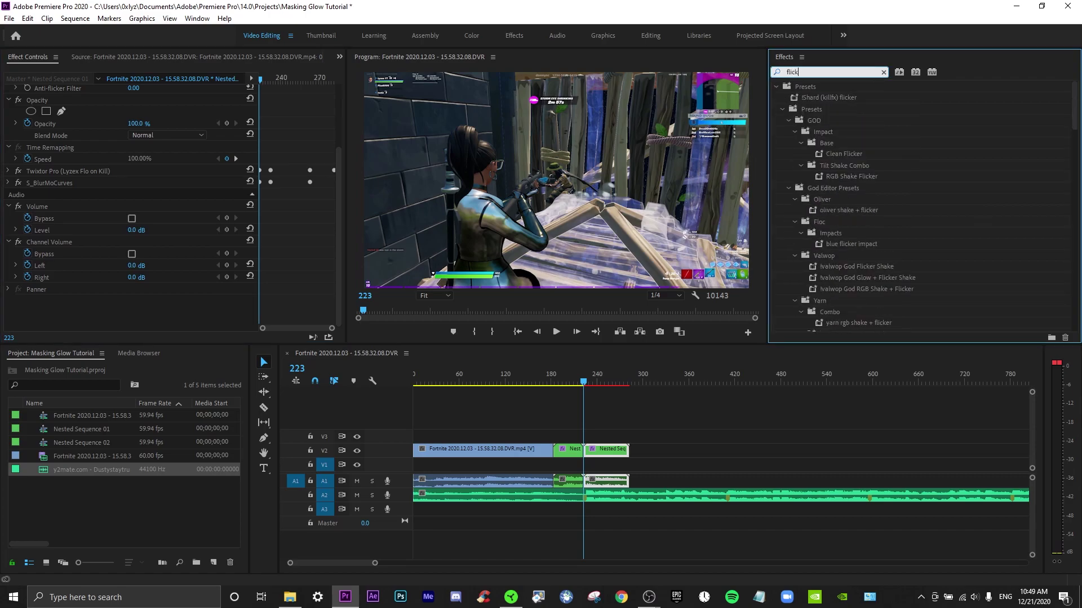
type("er")
scroll(931, 224, "down", 5)
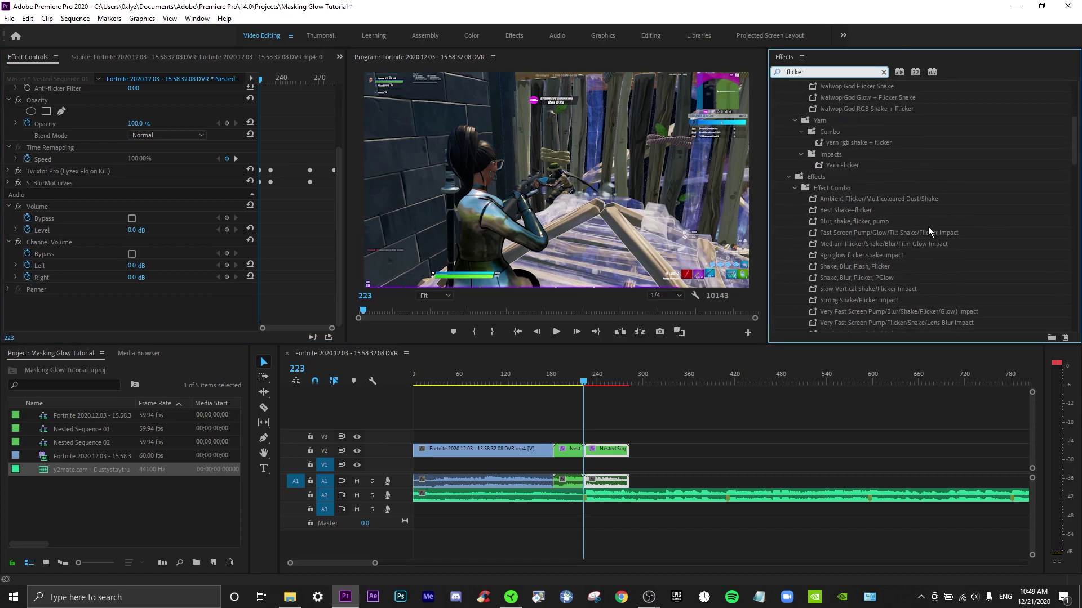
left_click(787, 72)
type("S_")
left_click_drag(822, 154, 607, 450)
left_click(574, 381)
left_click(579, 379)
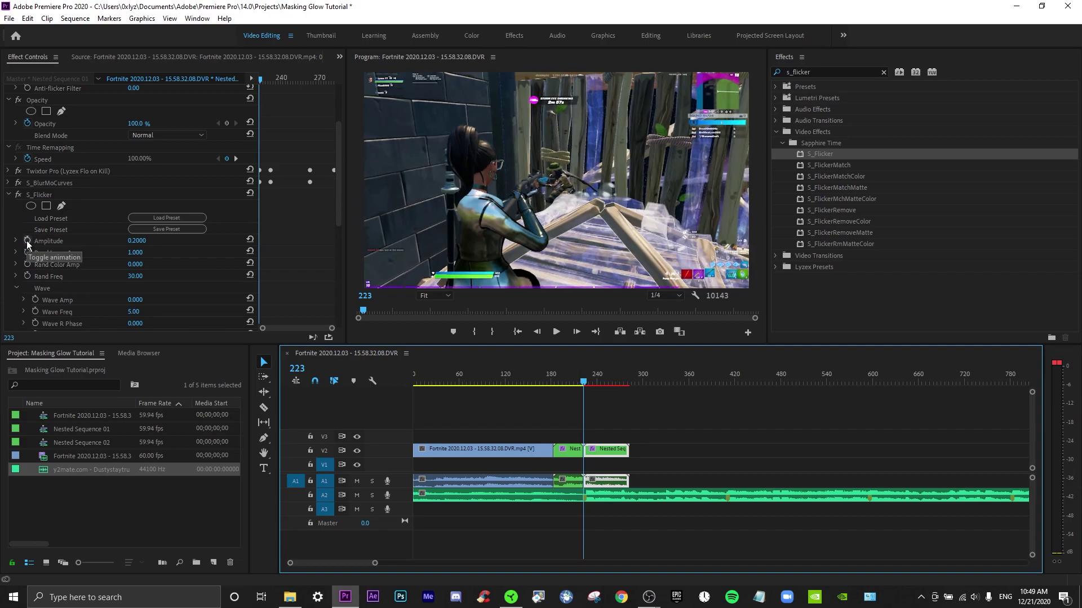
Keyframe the S_Flicker Amplitude on the second nested clip at 0.3 at frame 223 and 0 at frame 263.
left_click(126, 241)
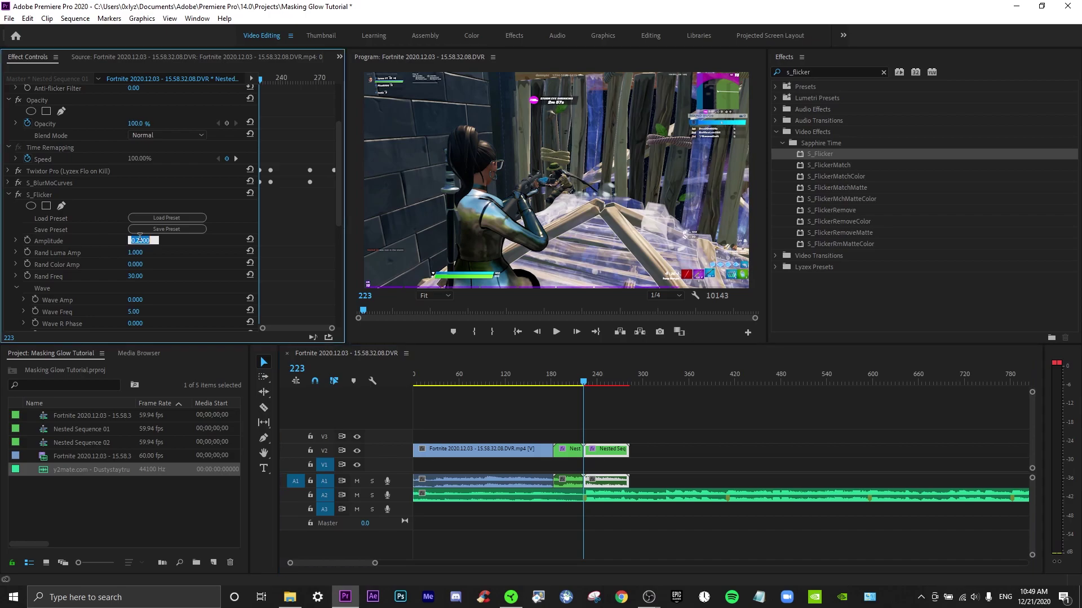
type("0.3")
left_click(29, 240)
scroll(44, 242, "up", 1)
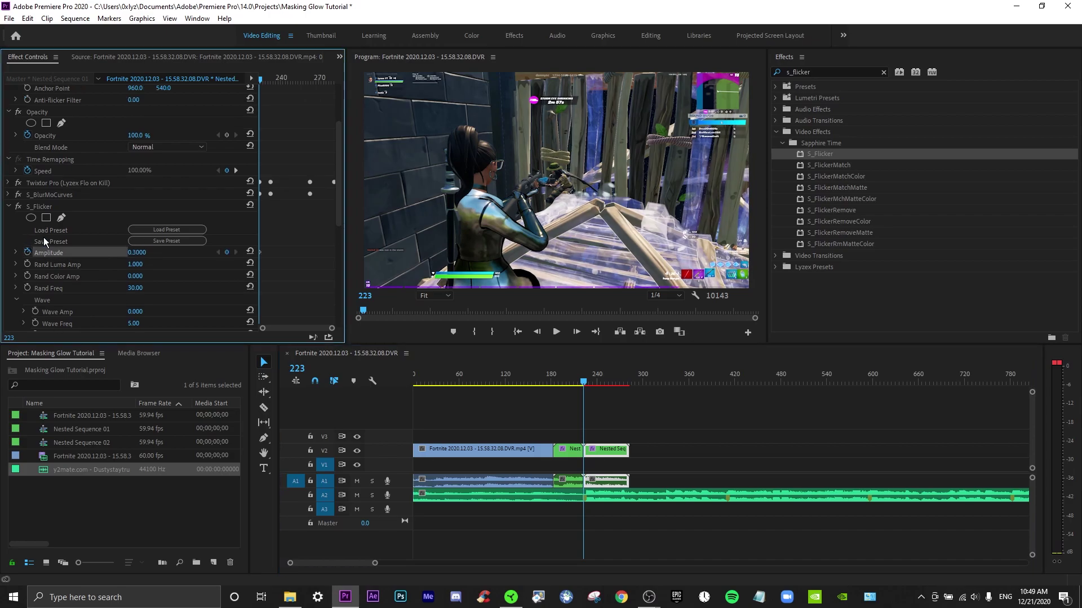
left_click_drag(272, 78, 309, 82)
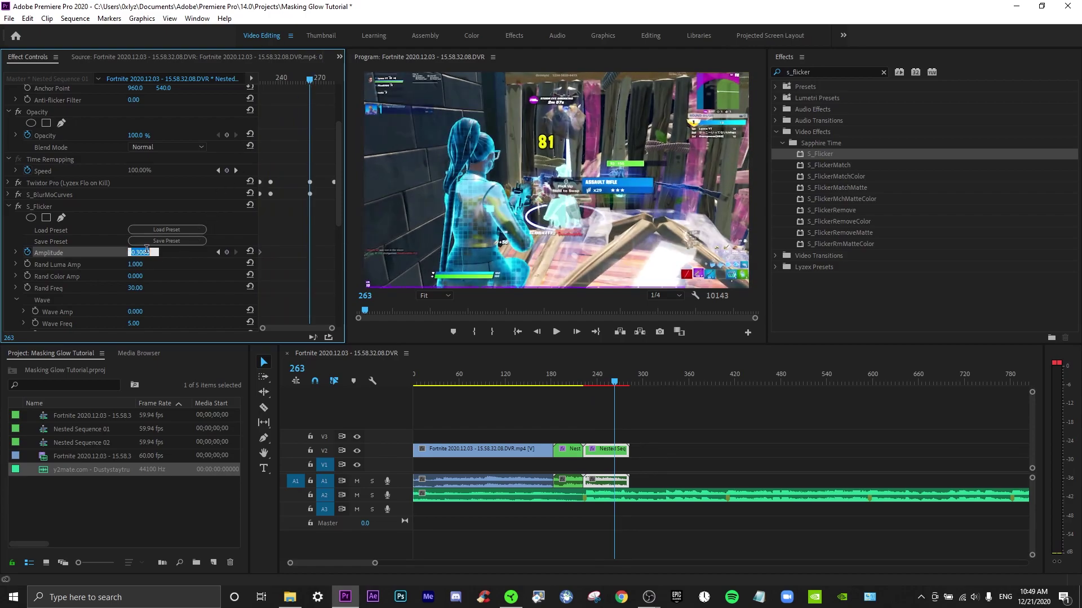
key("Return")
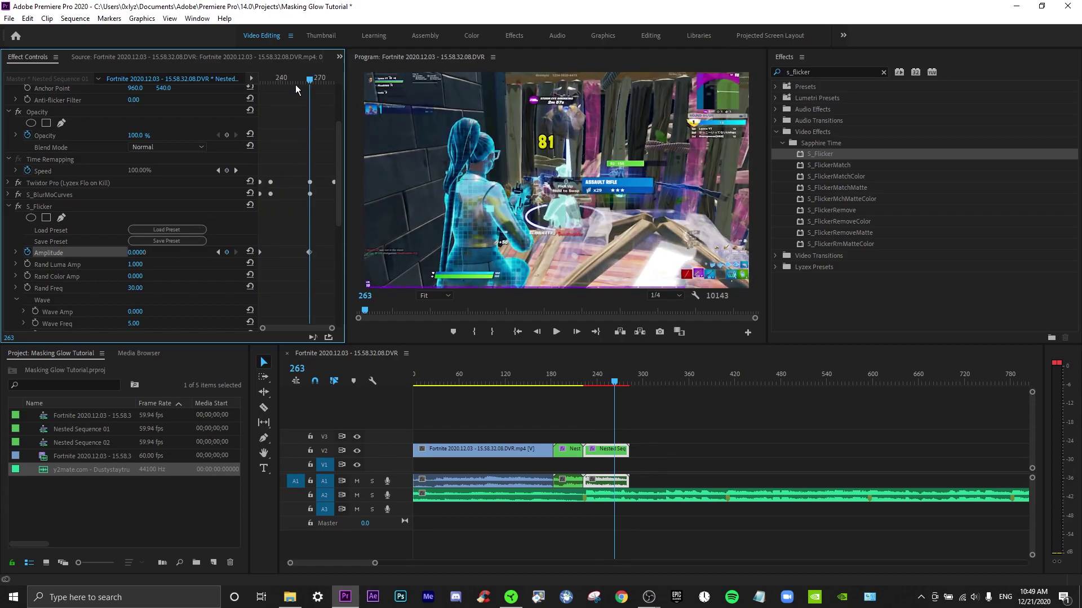
Add an S_Flicker Amplitude keyframe of 0.3 at frame 246 and smooth the interpolation of the Amplitude keyframes.
left_click_drag(294, 80, 290, 81)
left_click(138, 253)
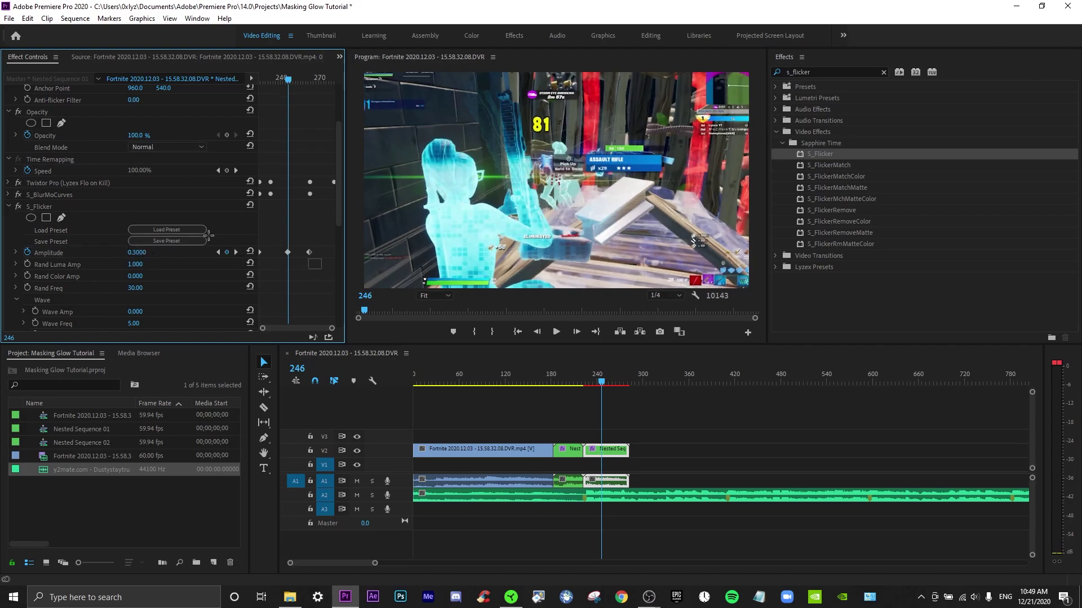
right_click(288, 253)
left_click(317, 367)
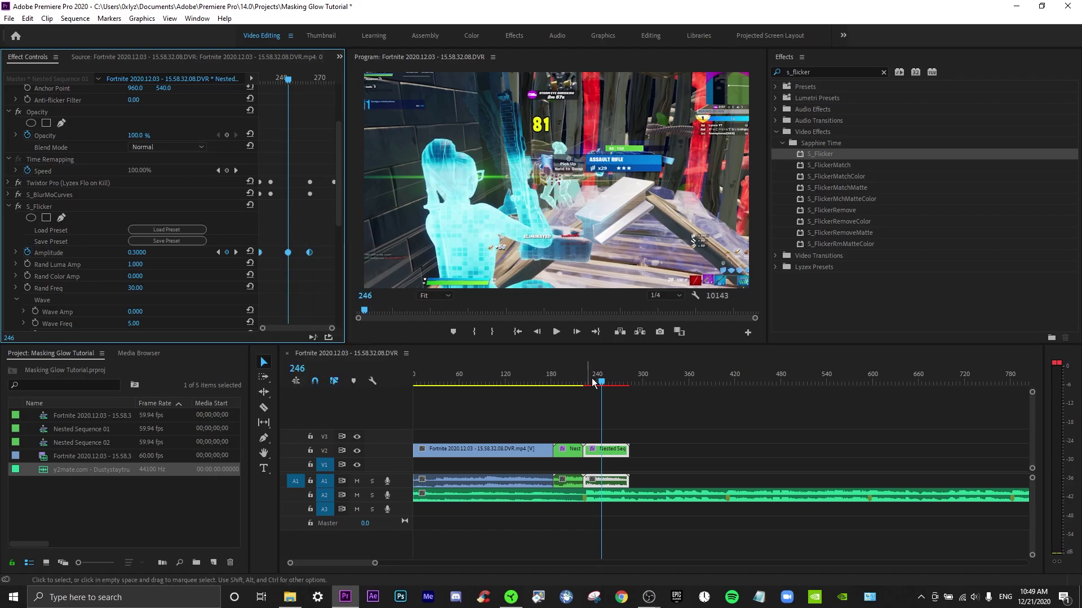
Replay the transition between the two nested clips to check the flicker, then scrub to frame 261.
left_click(580, 378)
key("space")
left_click(558, 377)
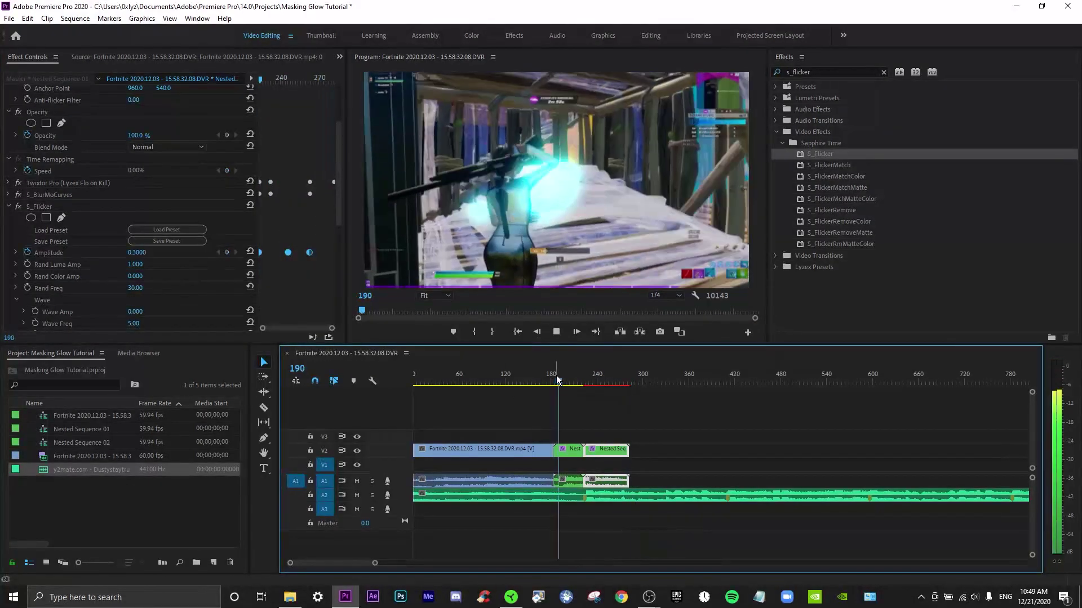
left_click_drag(589, 381, 613, 383)
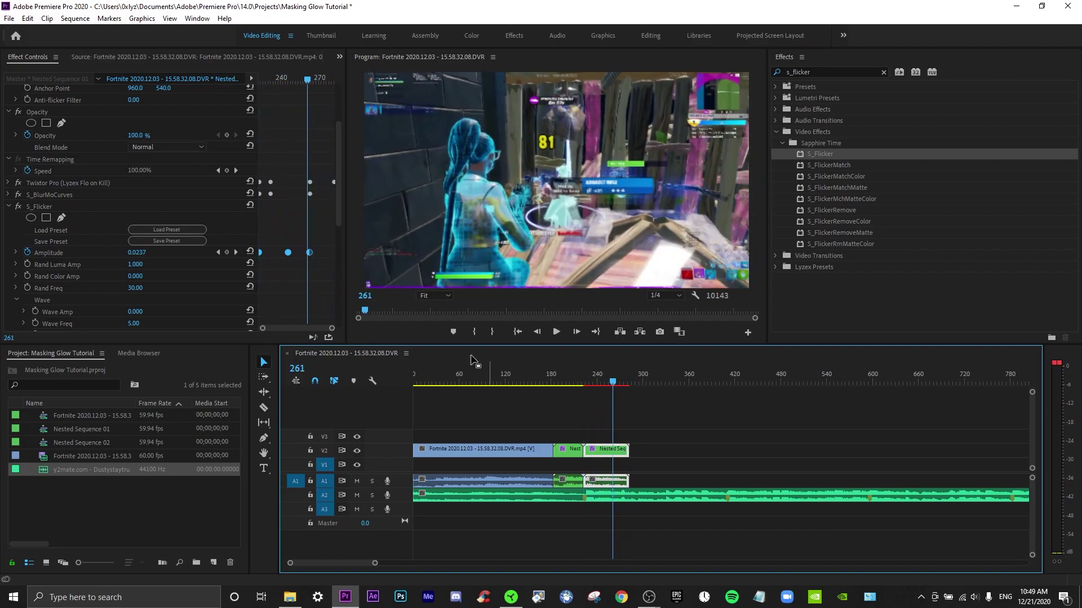
Shift the last two S_Flicker Amplitude keyframes toward the clip's end, replay the transition and park the playhead at frame 184.
left_click(318, 268)
left_click_drag(329, 259, 319, 256)
left_click(573, 378)
key("space")
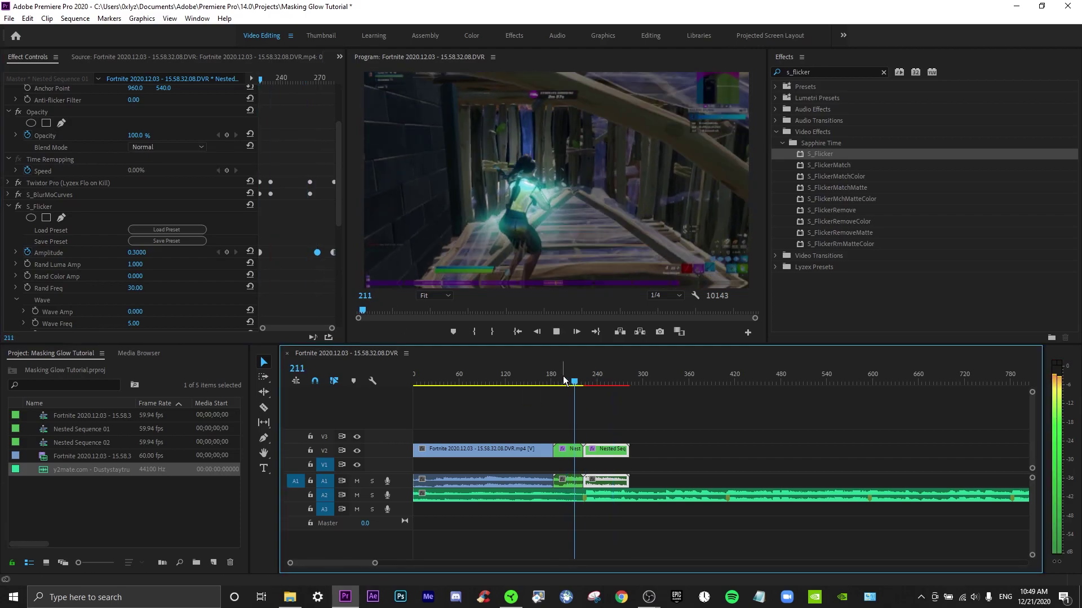
left_click(564, 380)
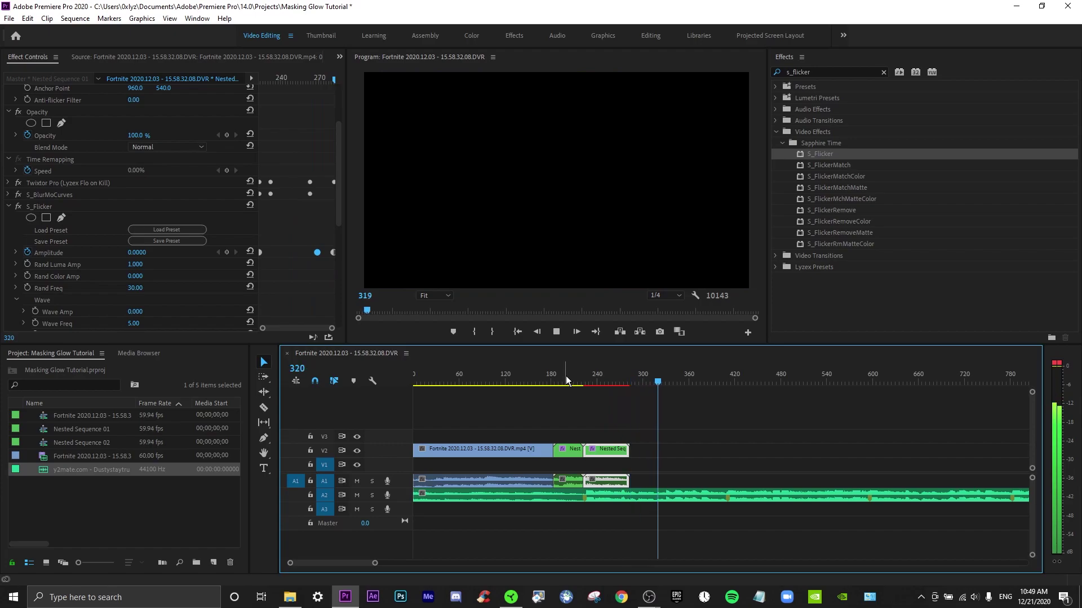
left_click(566, 377)
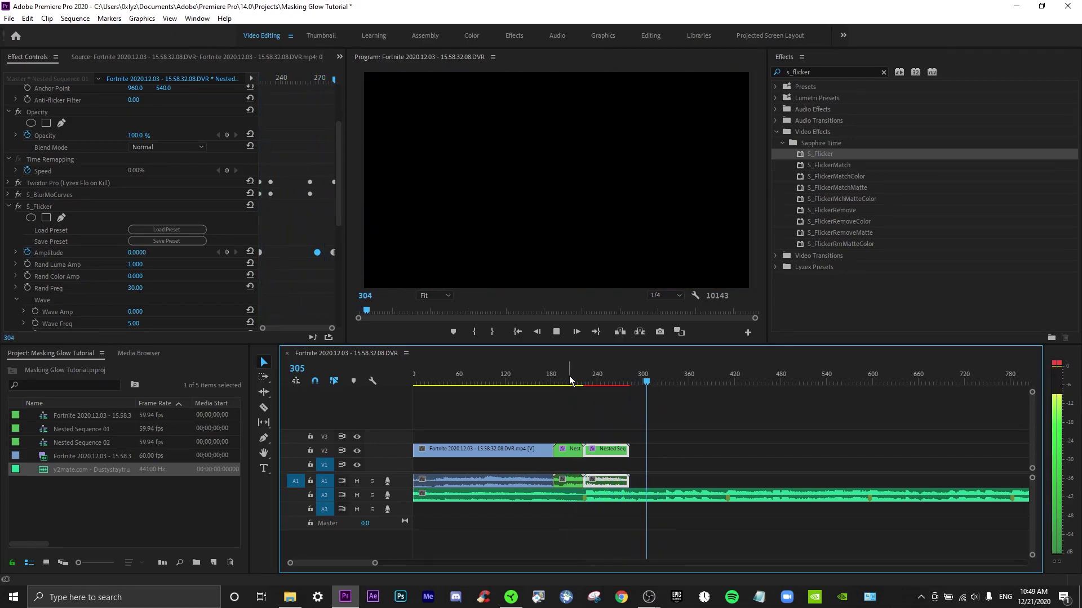
left_click(524, 380)
left_click(731, 419)
key("space")
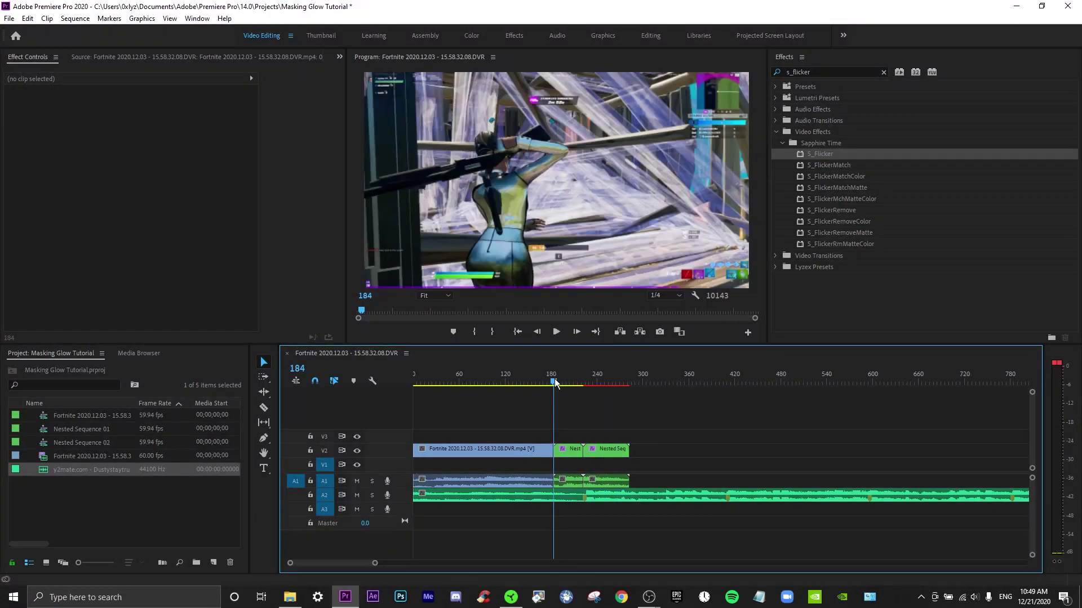
Open Nested Sequence 02 from the first nested clip, set the upper clip's S_Glow Brightness to 8 and play it back.
left_click(563, 449)
scroll(62, 279, "down", 5)
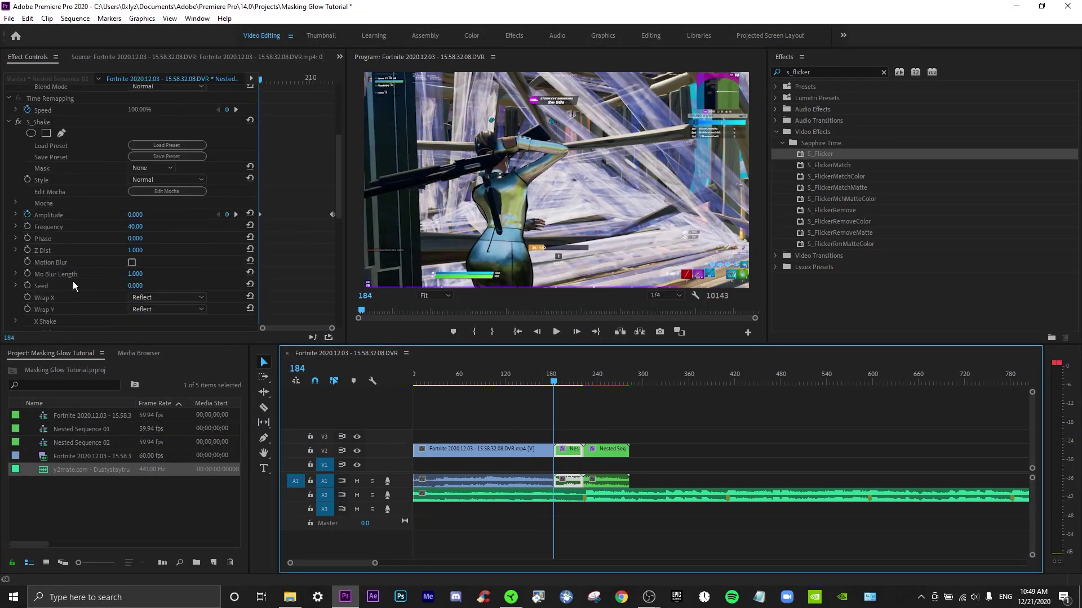
scroll(73, 282, "up", 2)
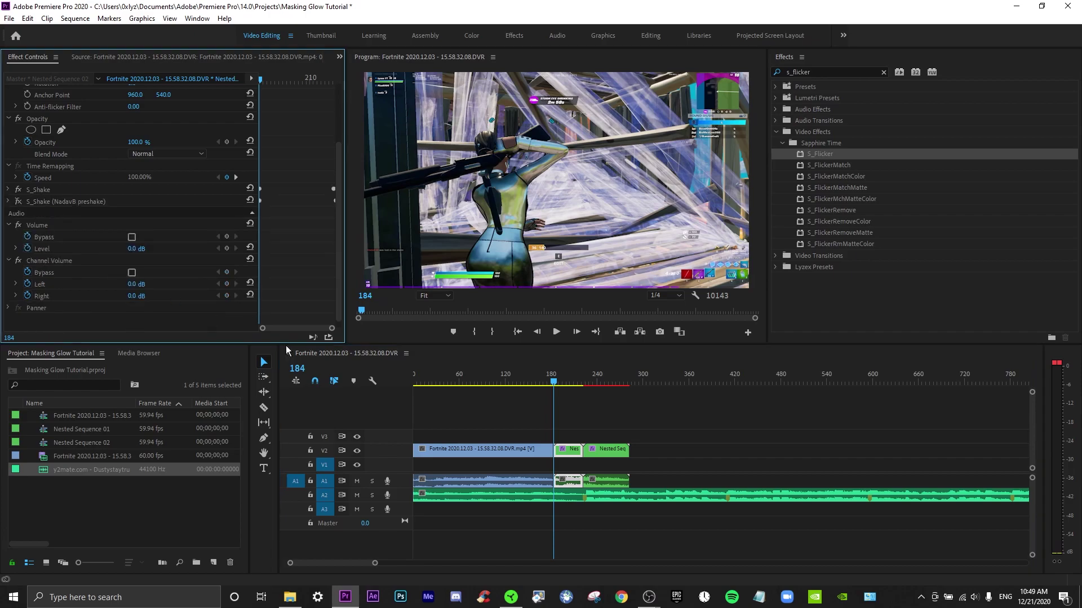
double_click(564, 449)
left_click(431, 448)
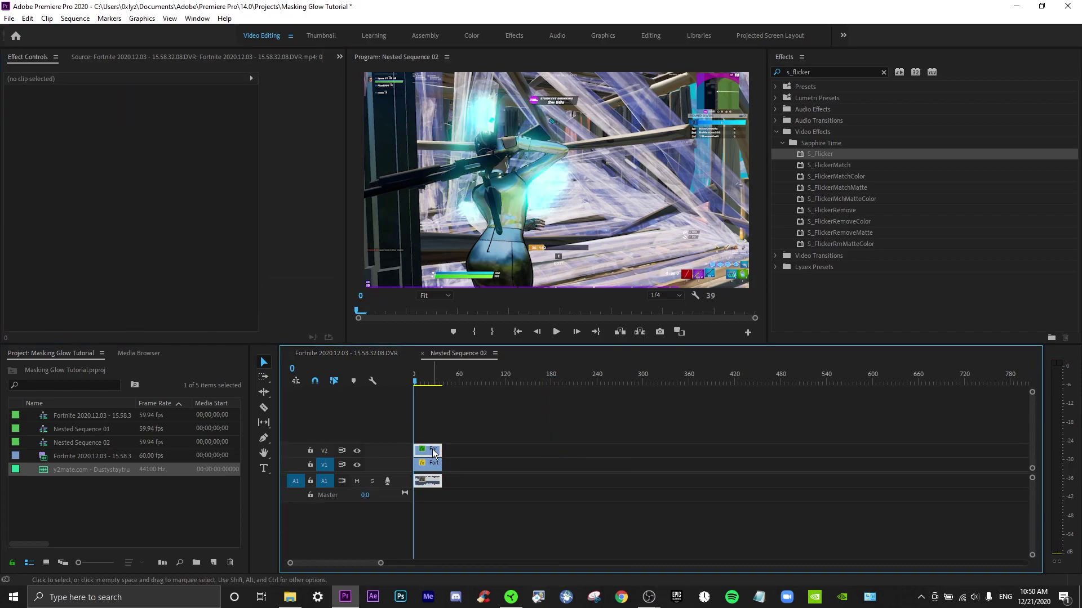
scroll(67, 259, "down", 7)
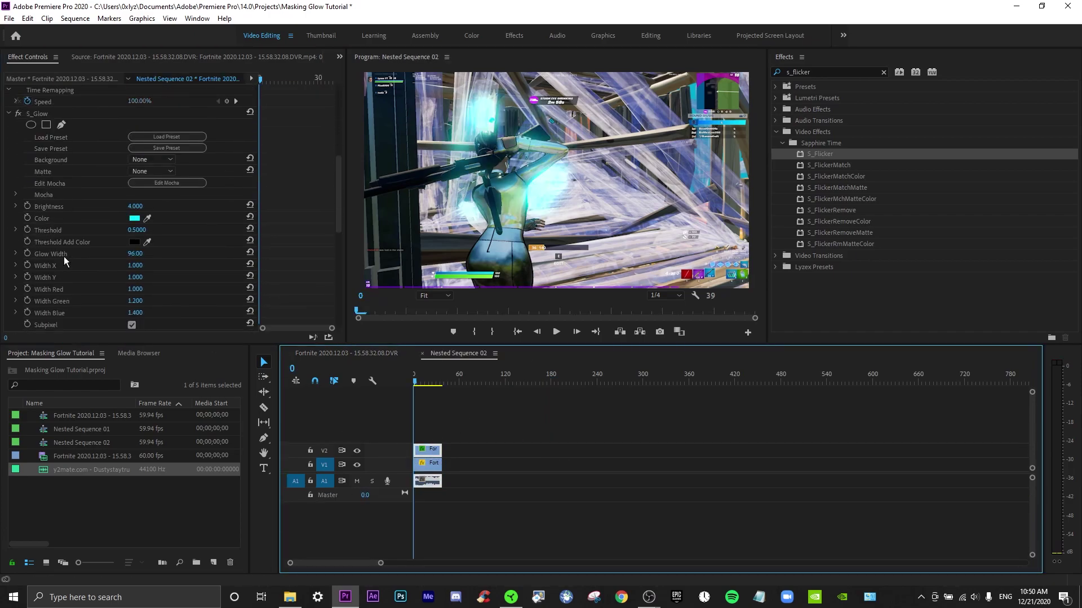
mouse_move(135, 207)
left_mouse_down()
mouse_move(170, 207)
mouse_move(144, 207)
left_mouse_up()
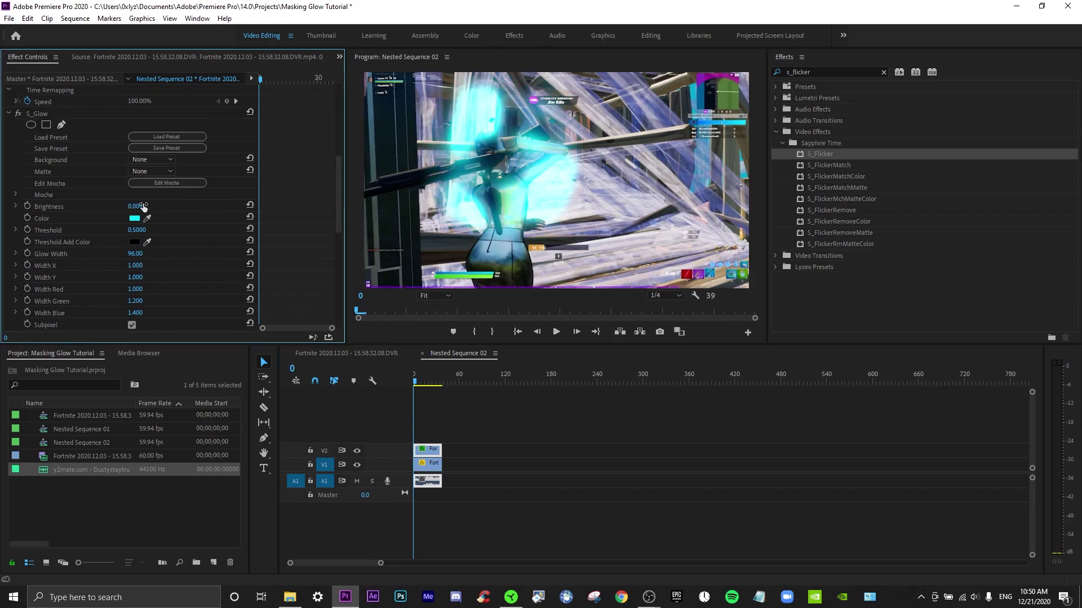
key("space")
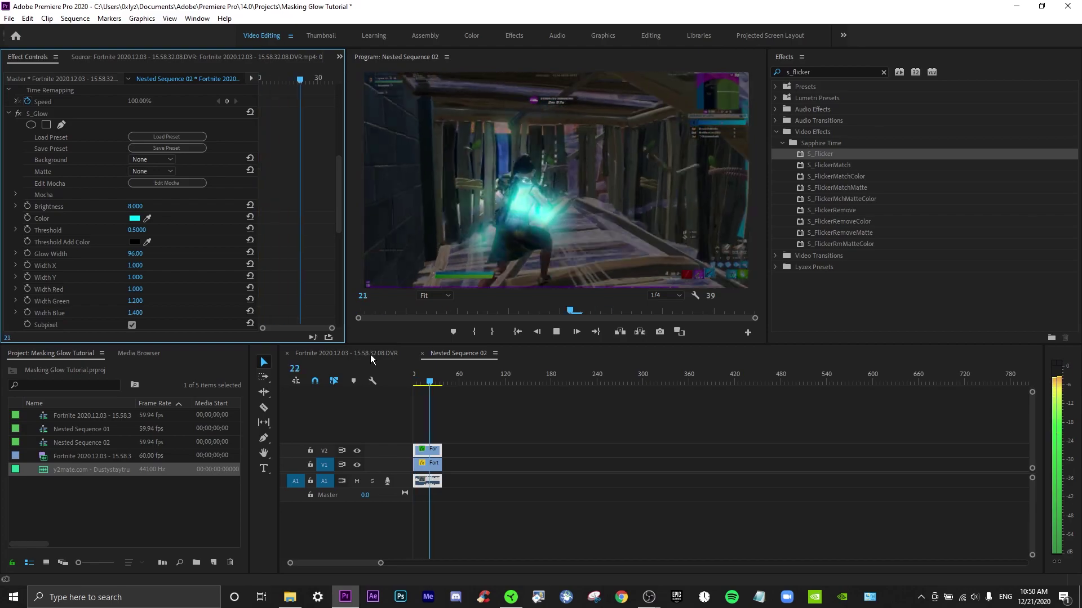
mouse_move(426, 382)
left_mouse_down()
mouse_move(407, 381)
mouse_move(429, 383)
left_mouse_up()
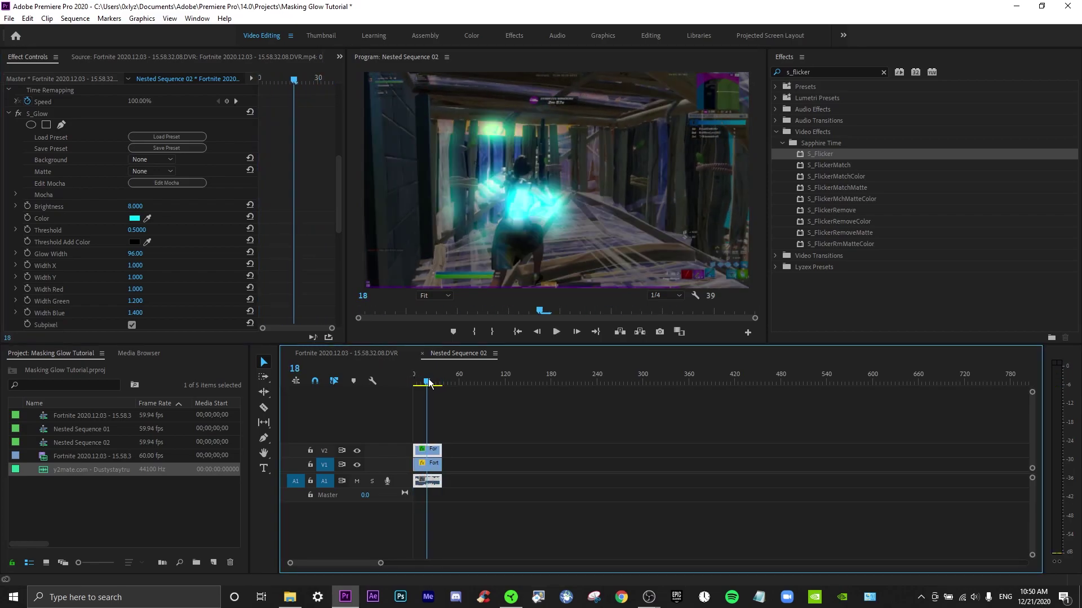
Try S_Glow Glow Width values of 2 and 5 on the upper clip, and settle on 10.
left_click_drag(134, 254, 96, 254)
left_click(143, 253)
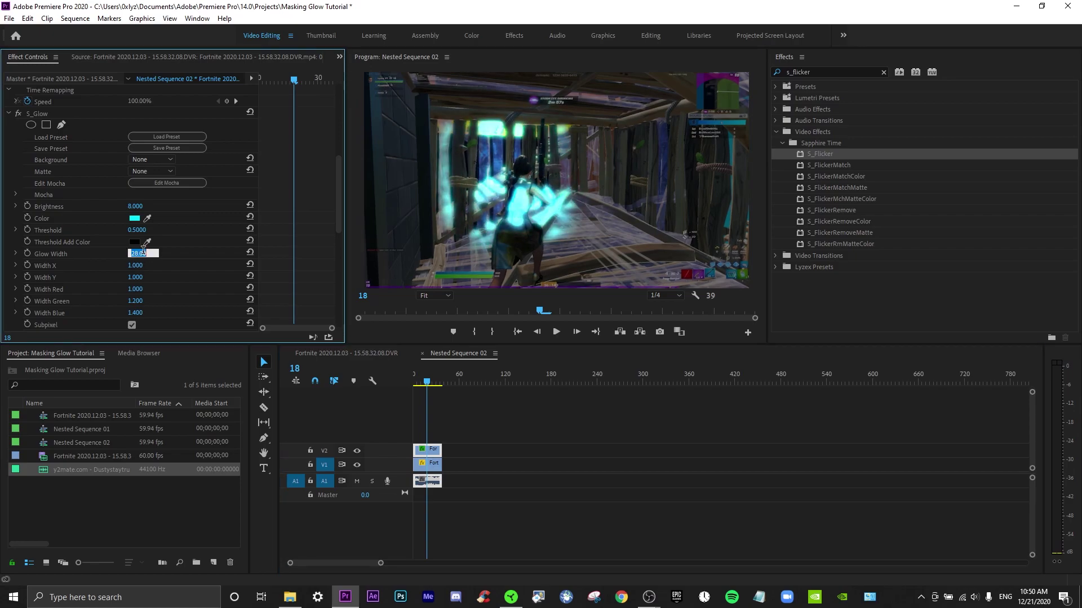
type("2")
key("Return")
left_click(142, 254)
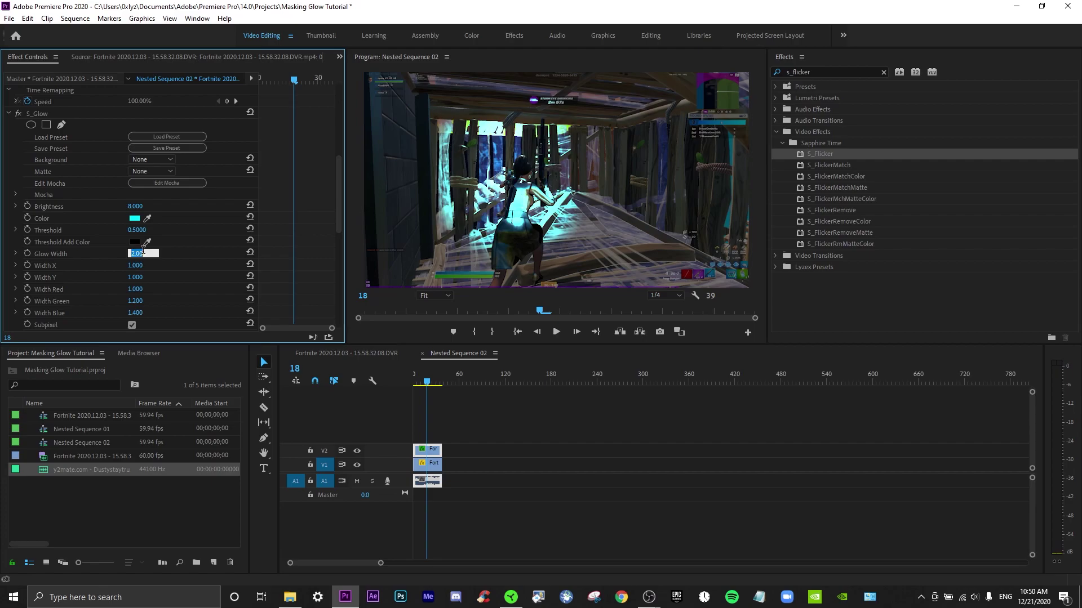
key("Return")
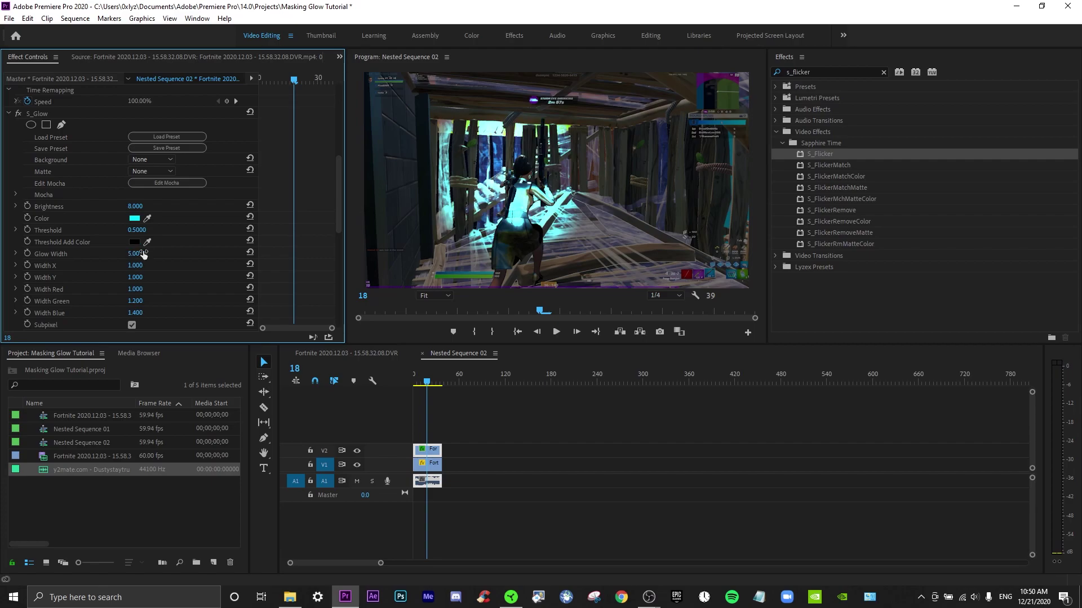
key("Return")
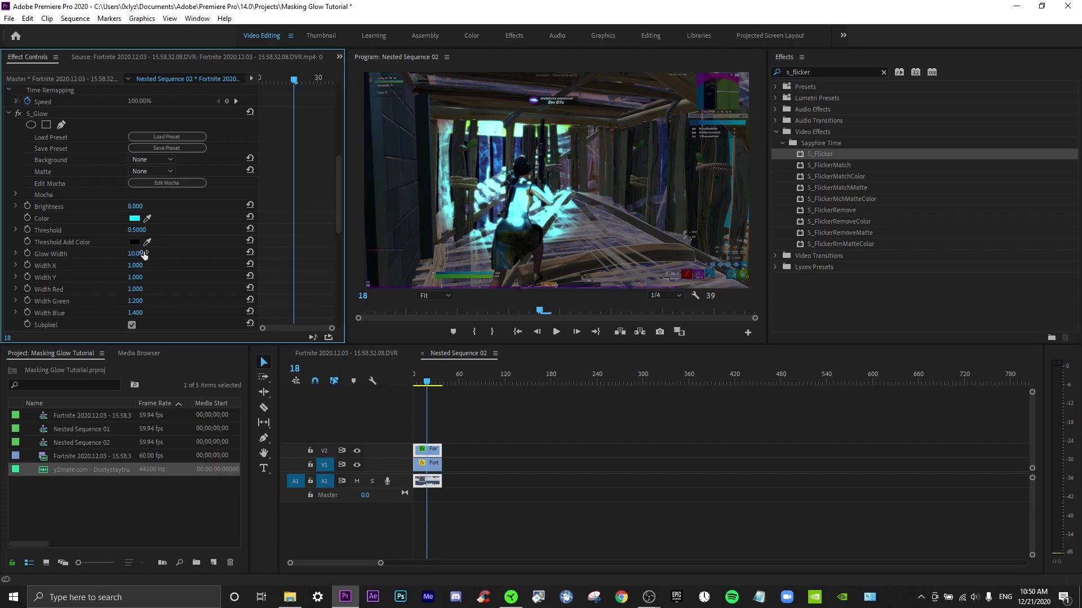
Return to the main sequence and replay both nested clips to check the narrower glow.
left_click(416, 359)
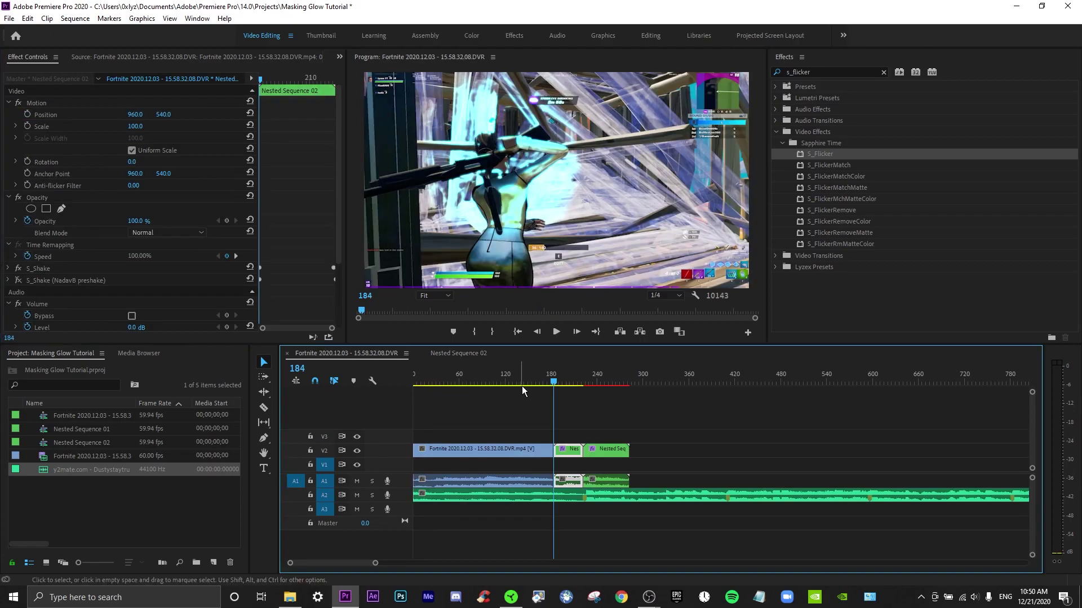
key("space")
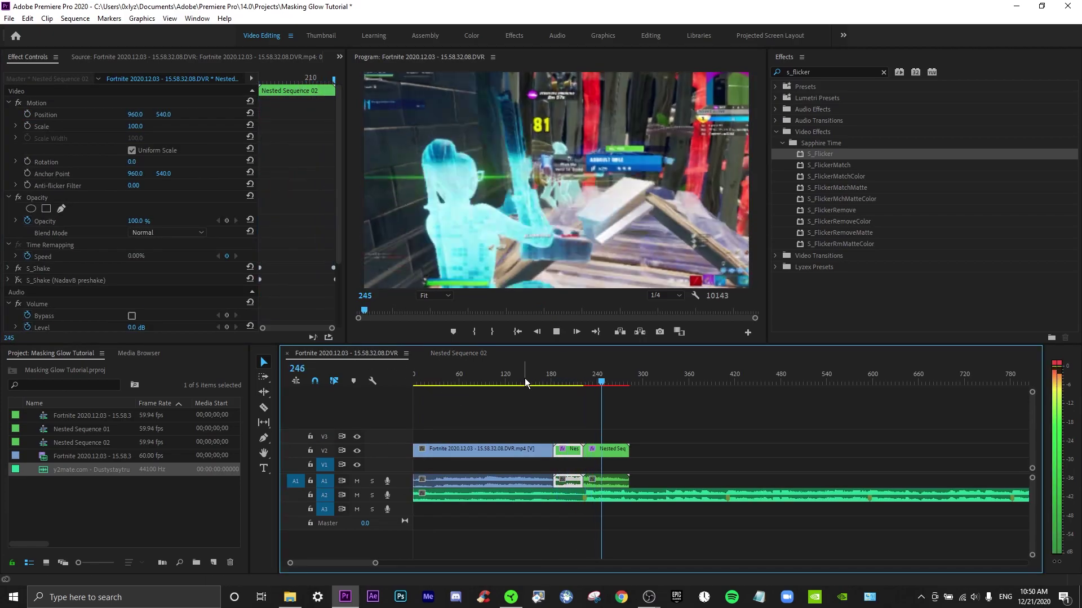
left_click(525, 381)
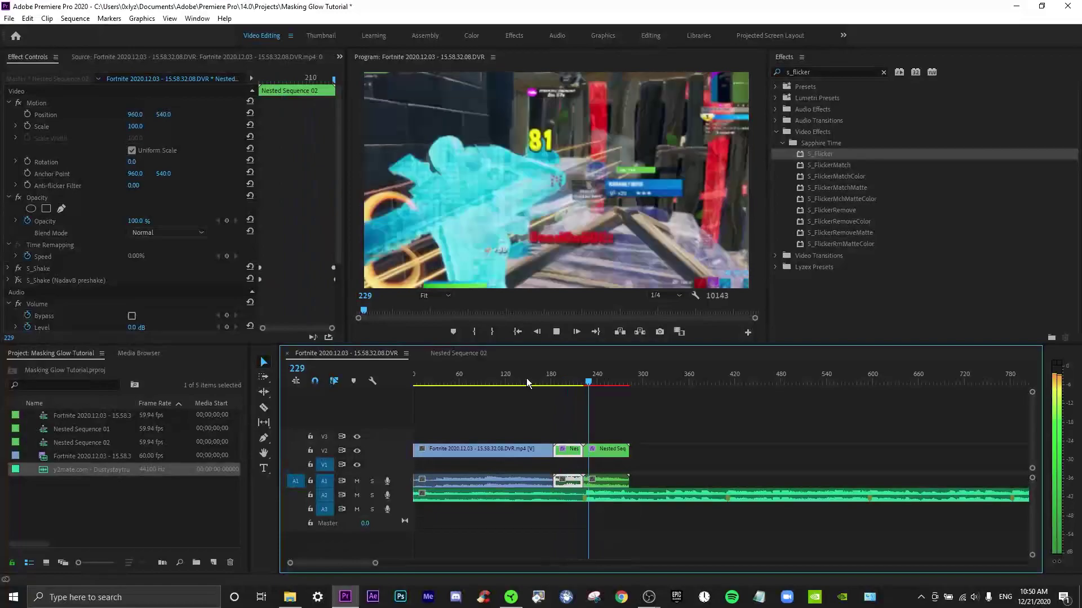
left_click(524, 379)
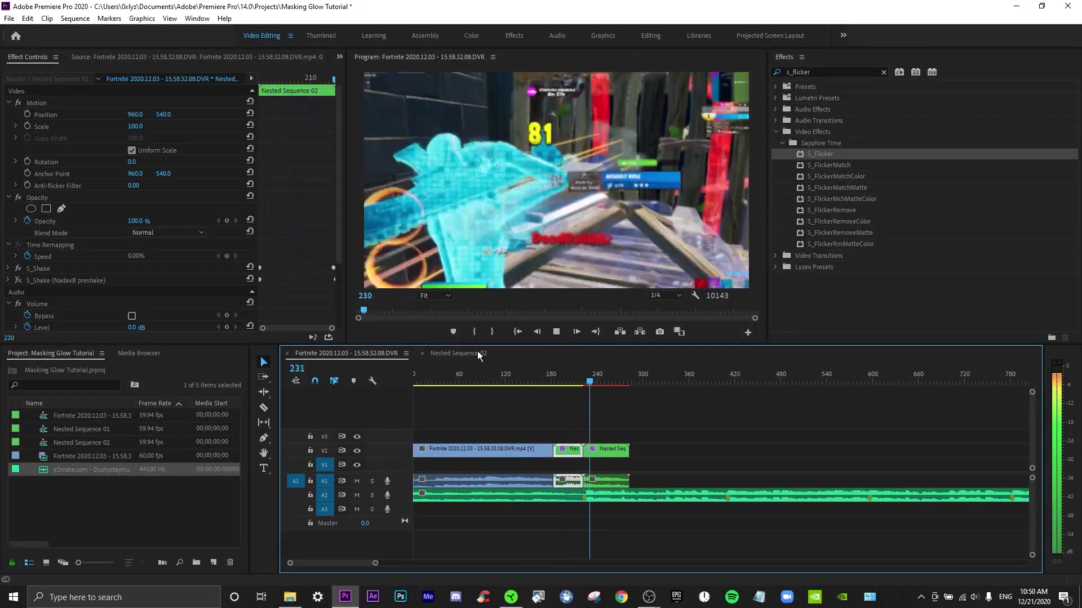
Reopen Nested Sequence 02 at frame 19 and set the upper clip's S_Glow Width X to 2.
left_click(447, 354)
mouse_move(433, 382)
left_mouse_down()
mouse_move(419, 382)
mouse_move(442, 380)
mouse_move(430, 382)
left_mouse_up()
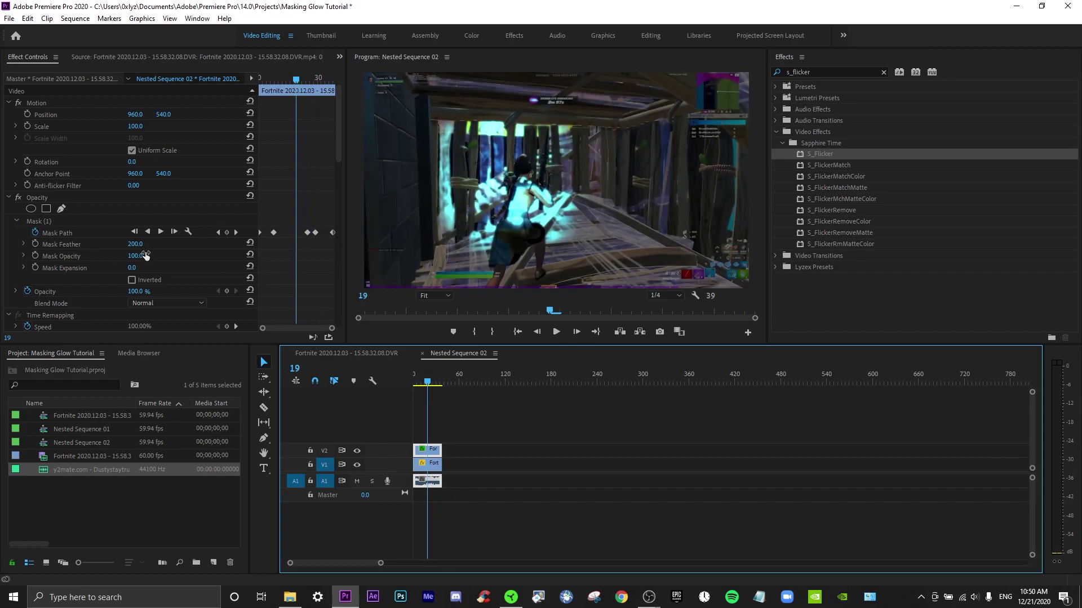
scroll(163, 254, "down", 5)
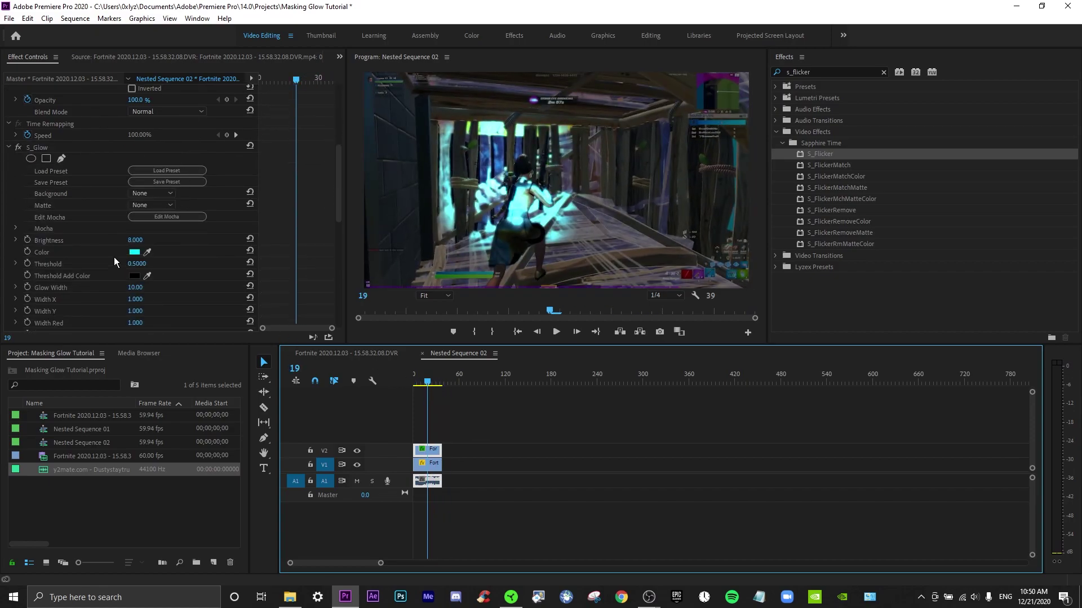
scroll(87, 269, "down", 1)
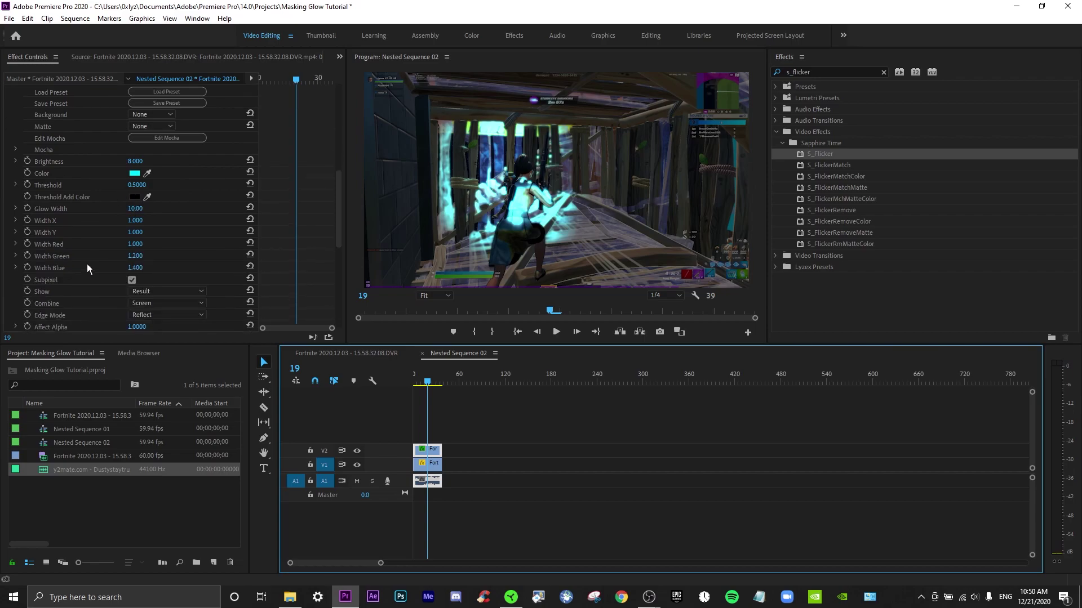
left_click(139, 222)
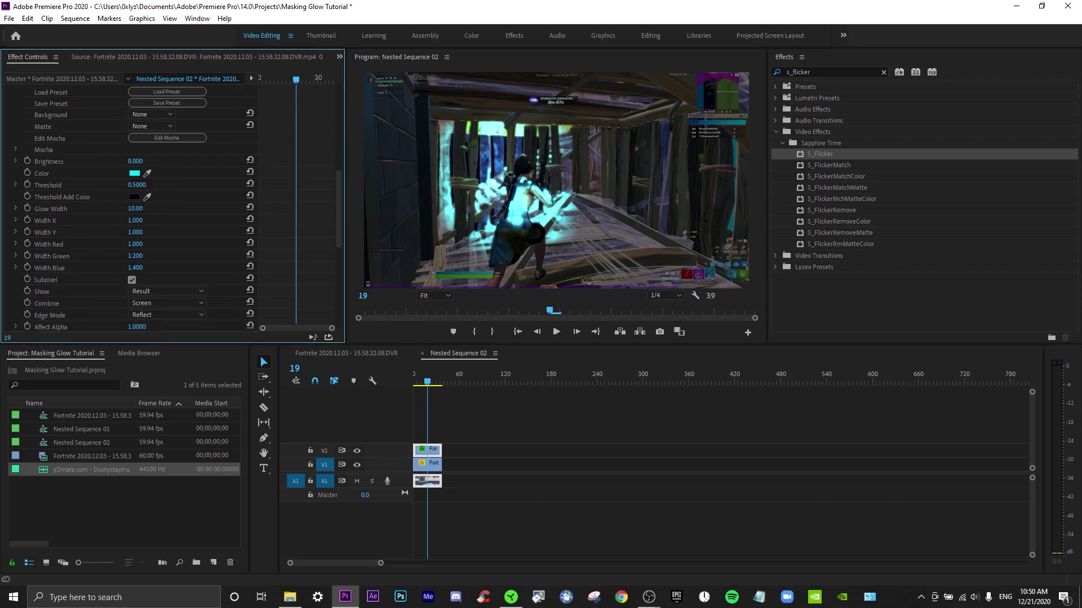
type("2")
key("Return")
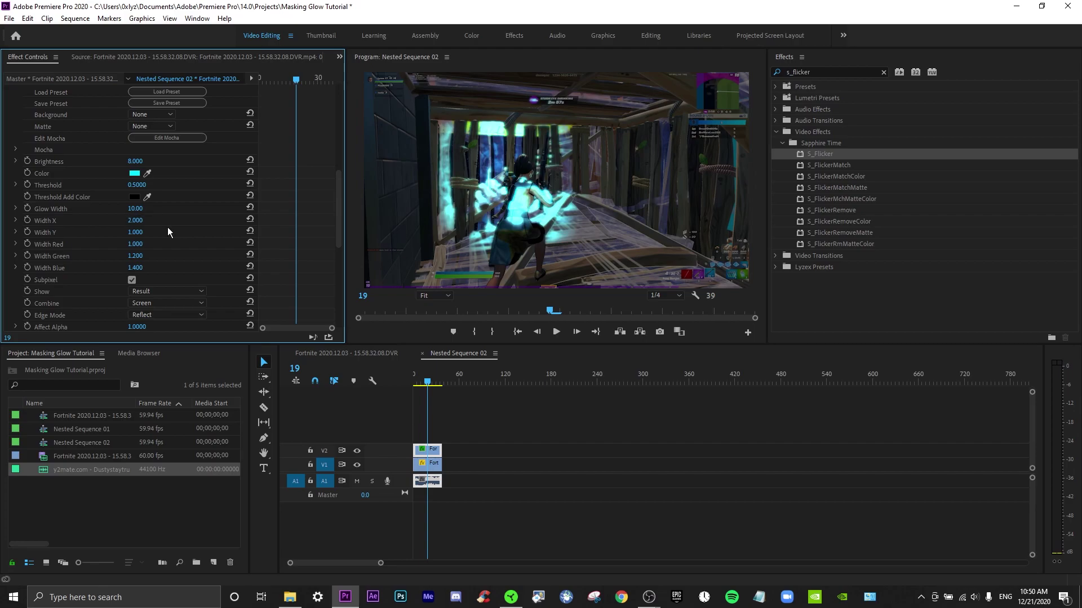
Compare S_Glow Width X values of 5 and 2 on the upper clip, and settle on 3.
left_click(142, 217)
key("Return")
left_click(142, 219)
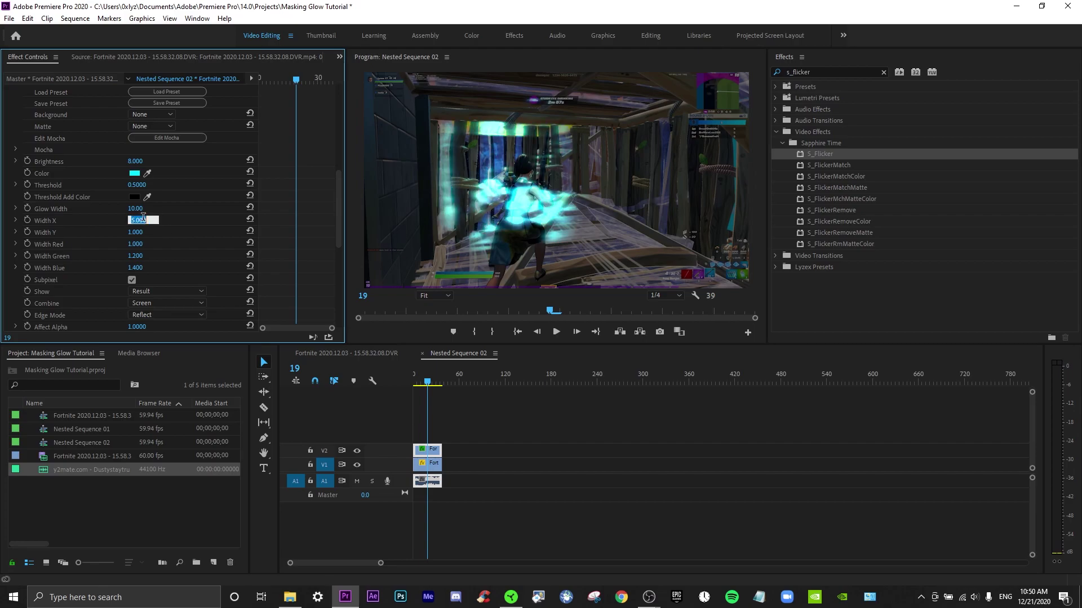
type("2")
key("Return")
left_click(143, 221)
type("3")
key("Return")
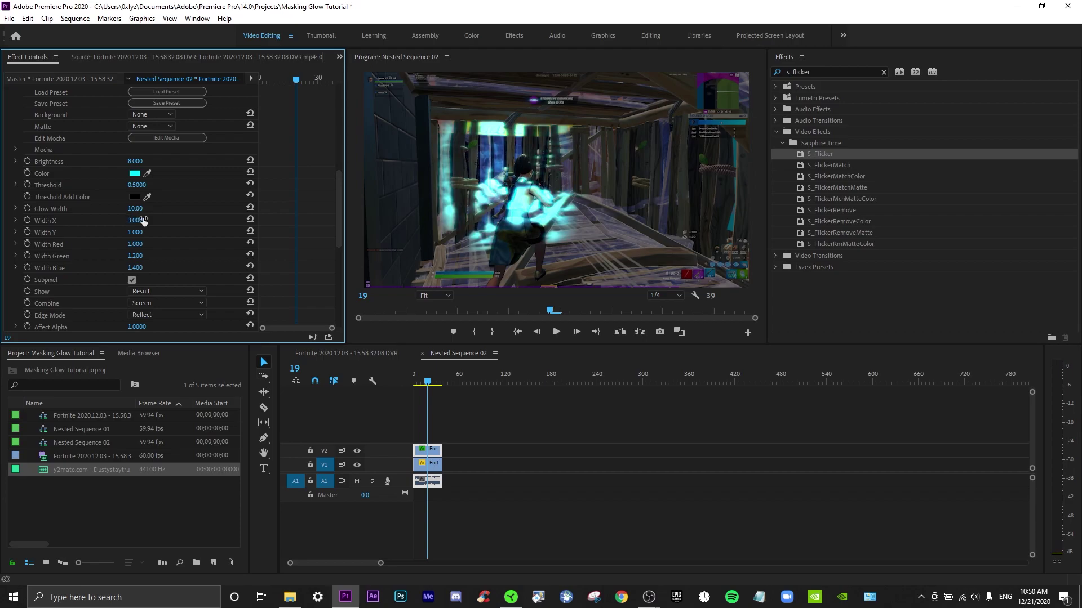
Replay the full transition in the main sequence, park the playhead at frame 223 and clear the clip selection.
left_click(386, 353)
left_click(540, 376)
key("space")
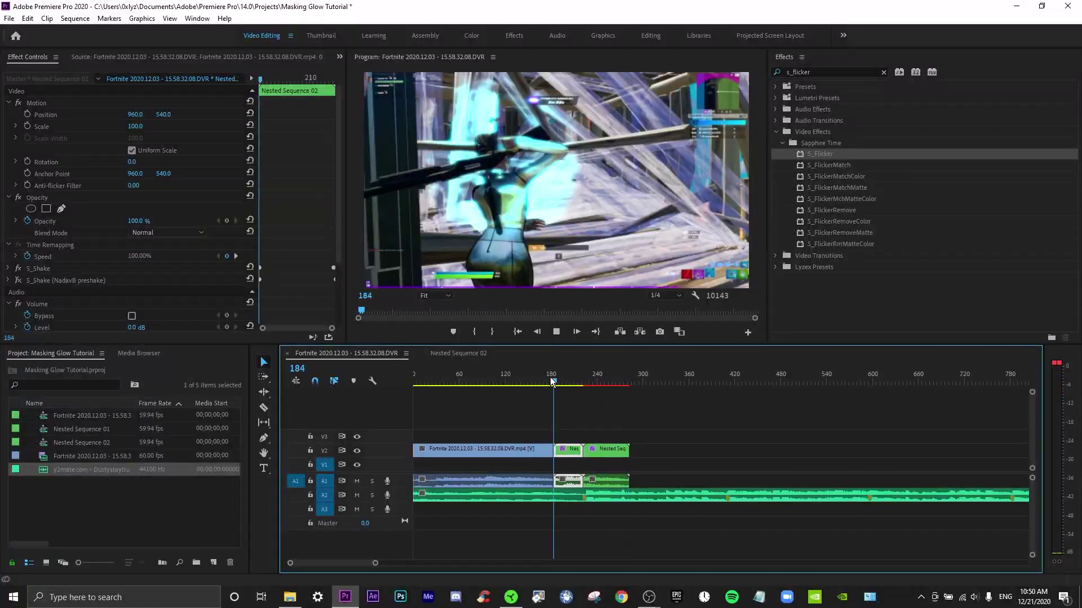
left_click(516, 374)
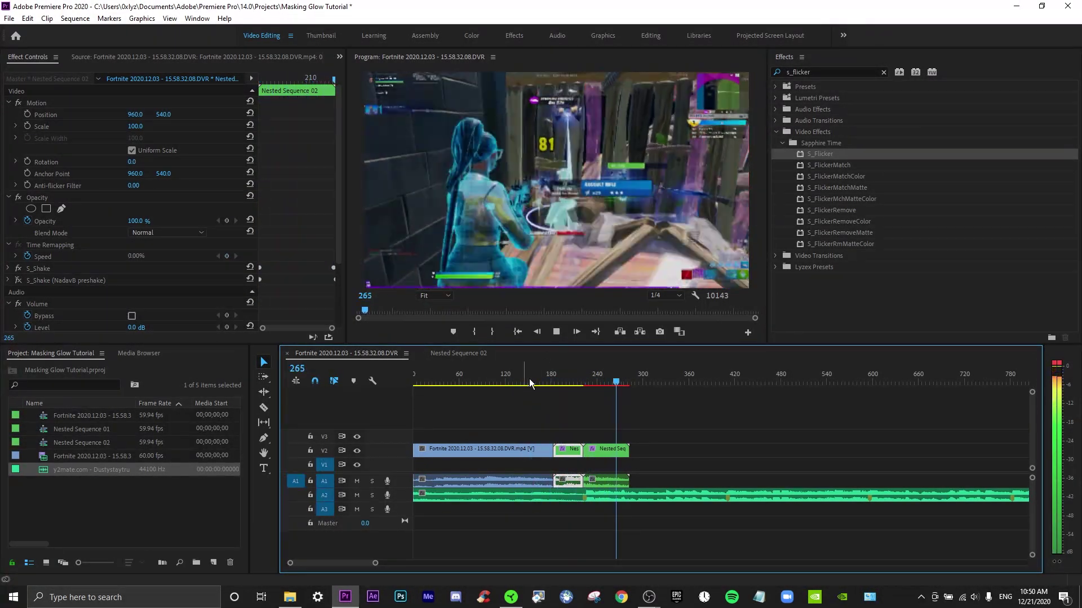
left_click(582, 383)
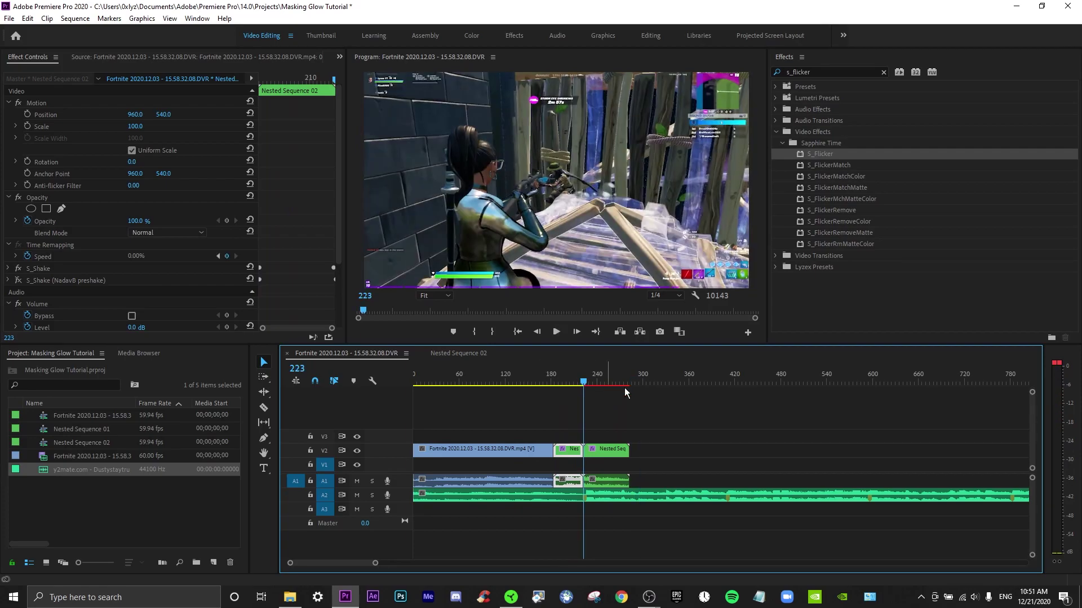
left_click(713, 418)
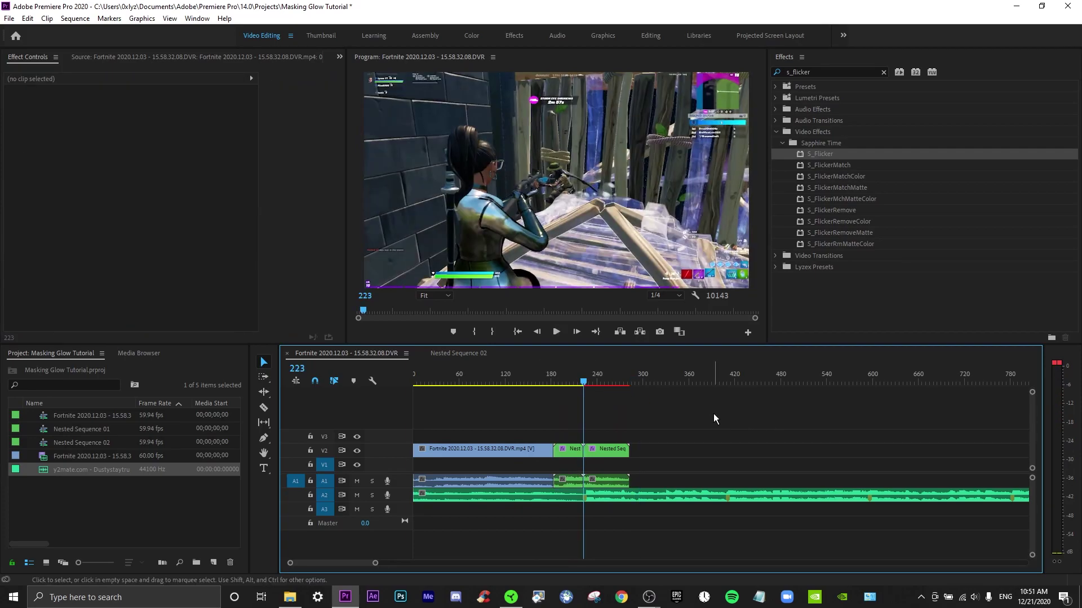
mouse_move(649, 596)
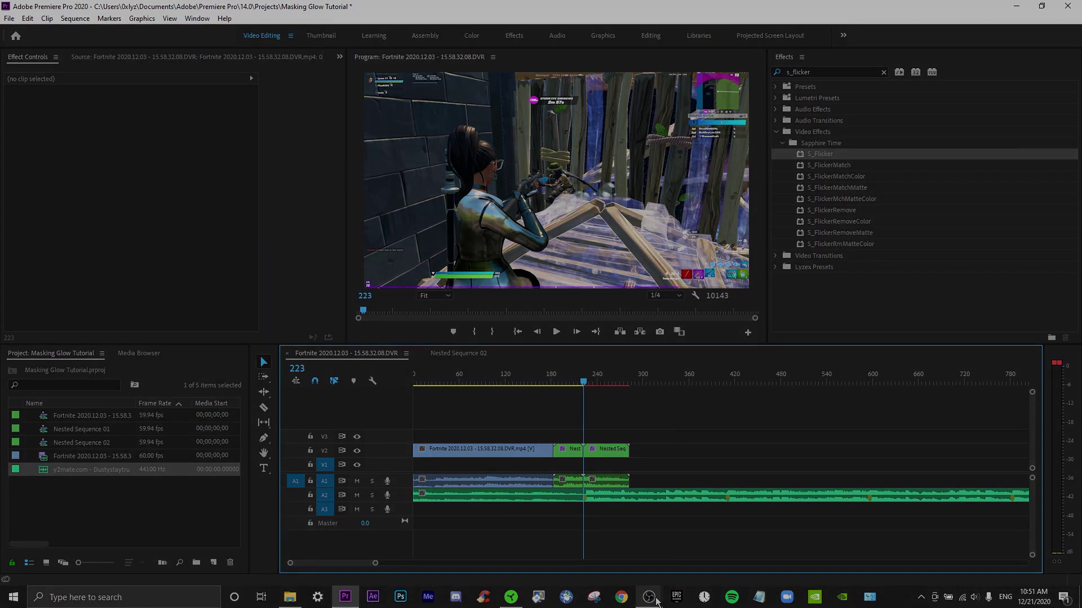